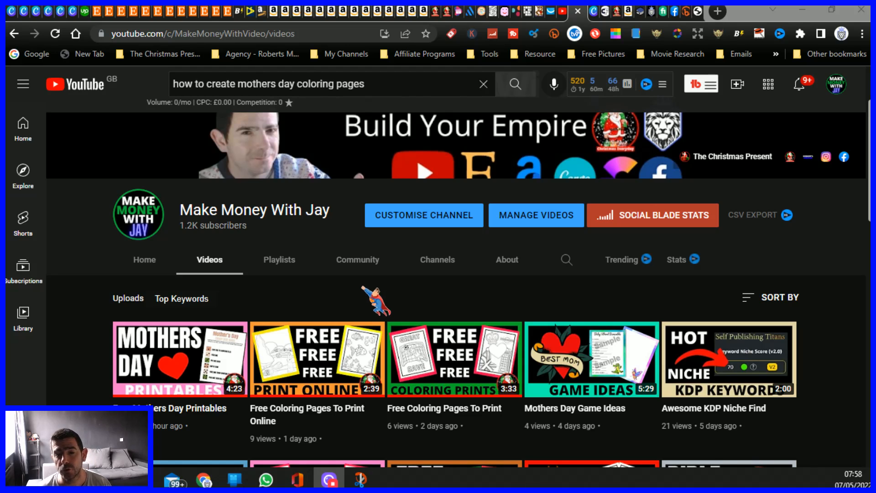
Look through the printable and coloring-page videos uploaded to the Make Money With Jay channel.
{"action": "scroll", "coordinate": [319, 301], "scroll_direction": "down", "scroll_amount": 3}
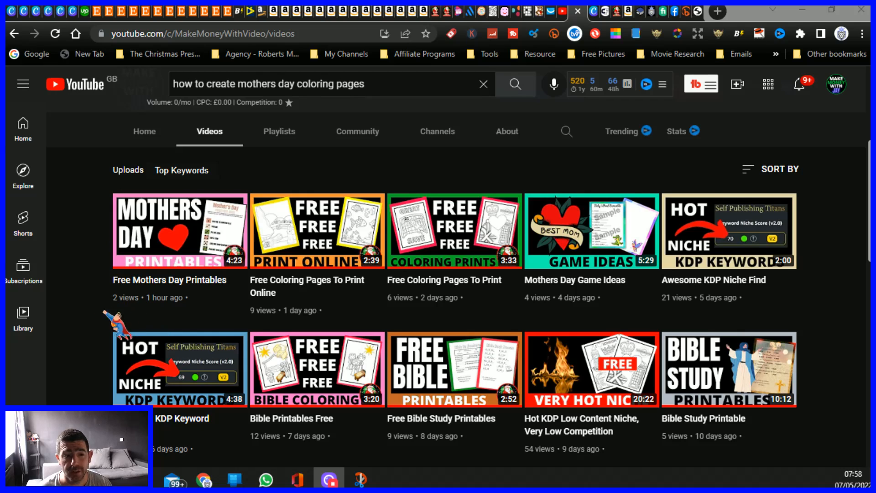
{"action": "scroll", "coordinate": [723, 313], "scroll_direction": "down", "scroll_amount": 1}
{"action": "scroll", "coordinate": [442, 401], "scroll_direction": "down", "scroll_amount": 3}
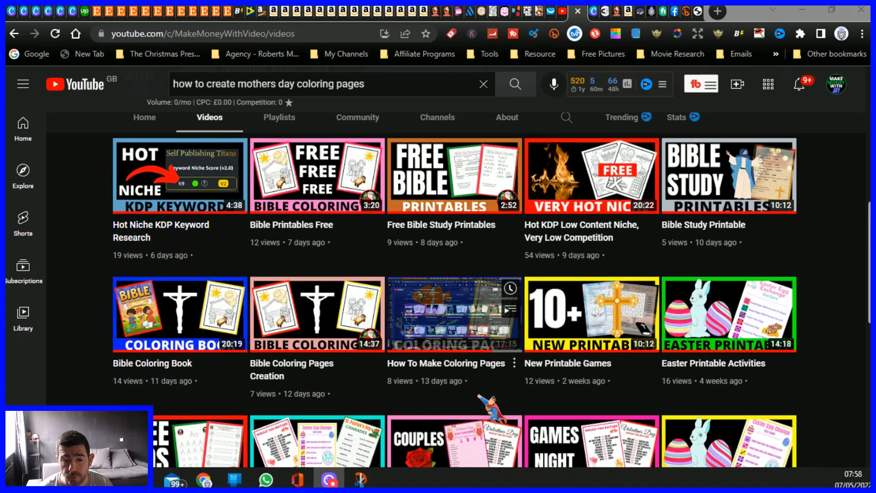
{"action": "scroll", "coordinate": [479, 396], "scroll_direction": "down", "scroll_amount": 7}
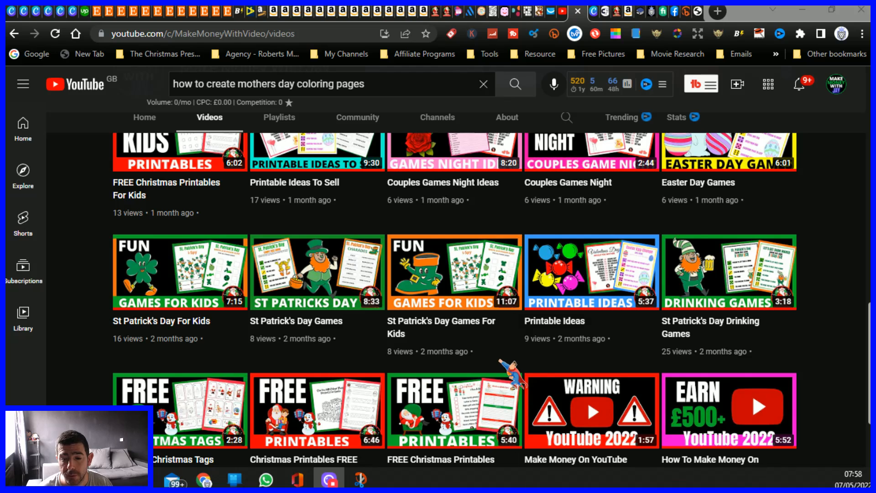
{"action": "scroll", "coordinate": [511, 372], "scroll_direction": "up", "scroll_amount": 10}
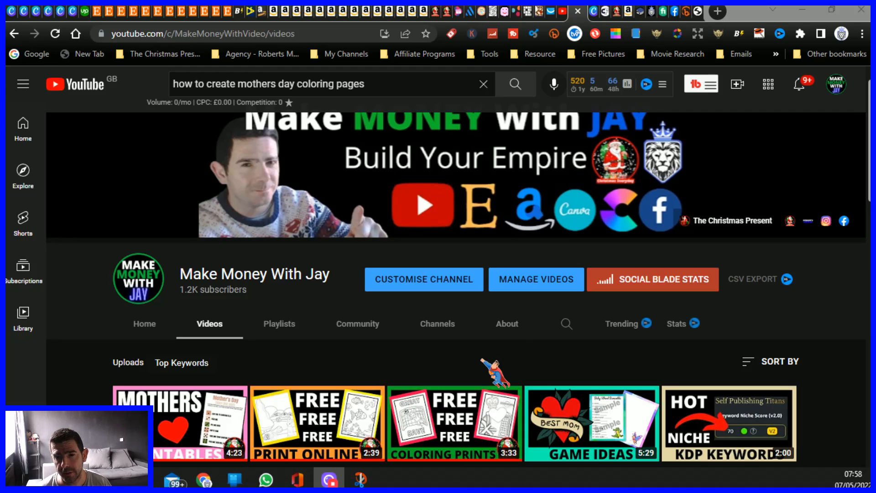
Switch to the Canva design, add an enlarged rose to blank page 7's upper-left corner and crop it to the inside of the border.
{"action": "left_click", "coordinate": [594, 14]}
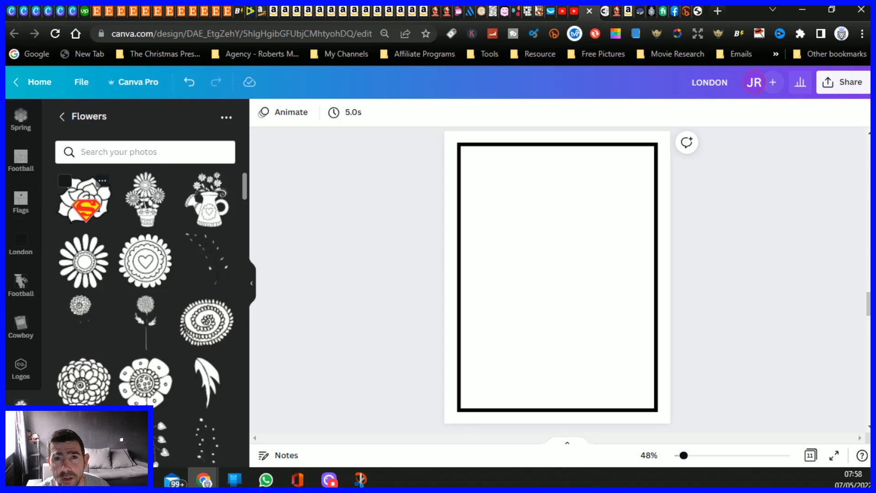
{"action": "left_click", "coordinate": [84, 201]}
{"action": "left_click_drag", "start_coordinate": [569, 303], "coordinate": [514, 218]}
{"action": "scroll", "coordinate": [507, 292], "scroll_direction": "up", "scroll_amount": 2}
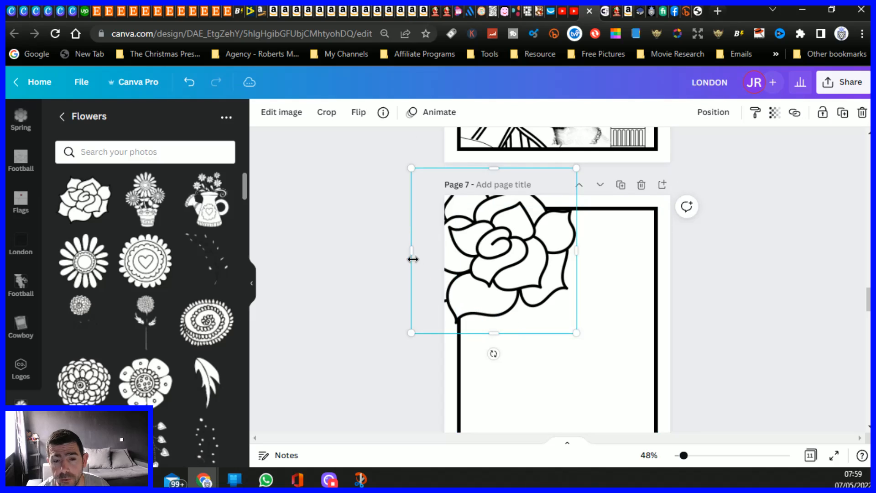
{"action": "left_click_drag", "start_coordinate": [413, 252], "coordinate": [457, 257]}
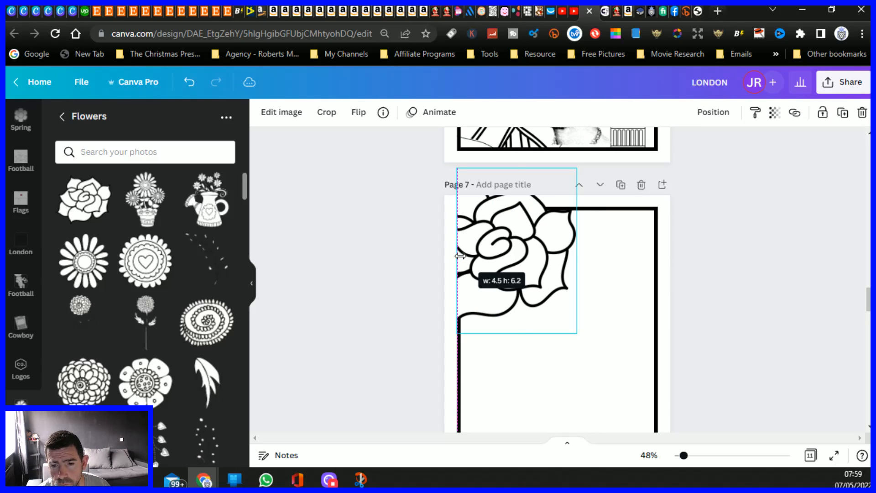
{"action": "left_click_drag", "start_coordinate": [460, 256], "coordinate": [460, 256]}
{"action": "left_click_drag", "start_coordinate": [517, 169], "coordinate": [528, 211]}
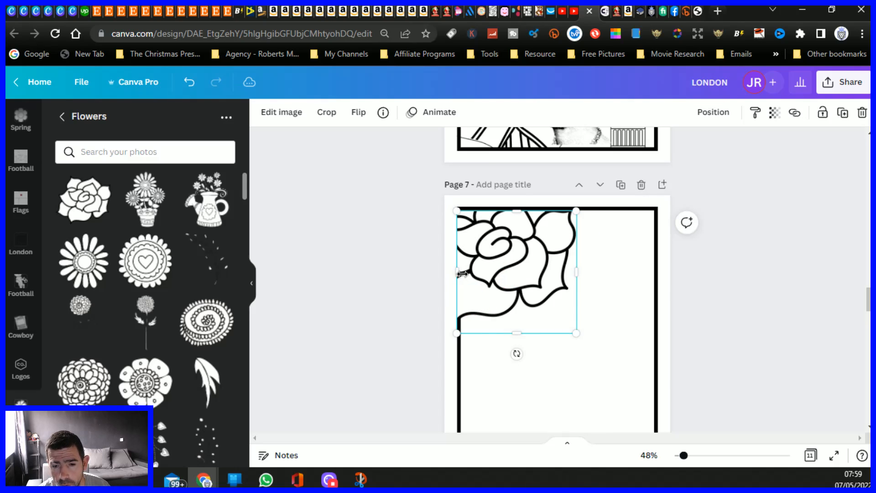
{"action": "left_click_drag", "start_coordinate": [459, 274], "coordinate": [461, 274]}
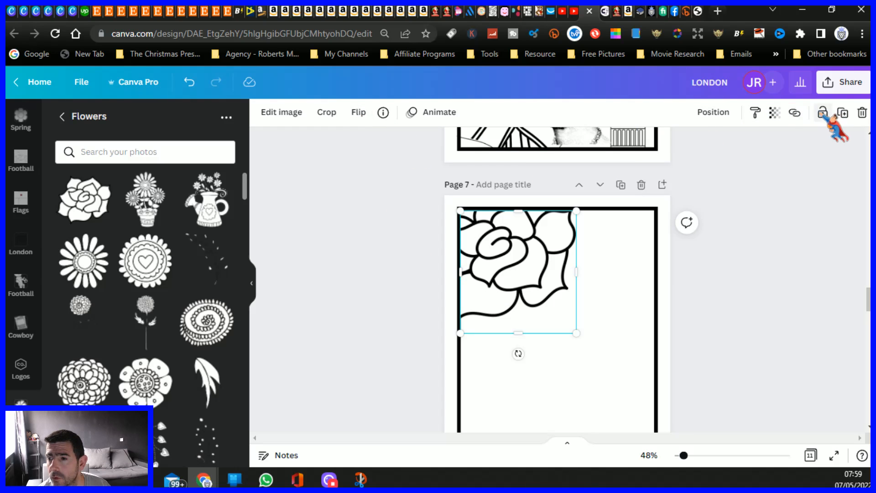
{"action": "scroll", "coordinate": [297, 264], "scroll_direction": "down", "scroll_amount": 2}
{"action": "left_click", "coordinate": [345, 269]}
Add a second rose, enlarge it in the page's upper-right corner and crop it to about 3.5 by 6 inside the border.
{"action": "mouse_move", "coordinate": [83, 179]}
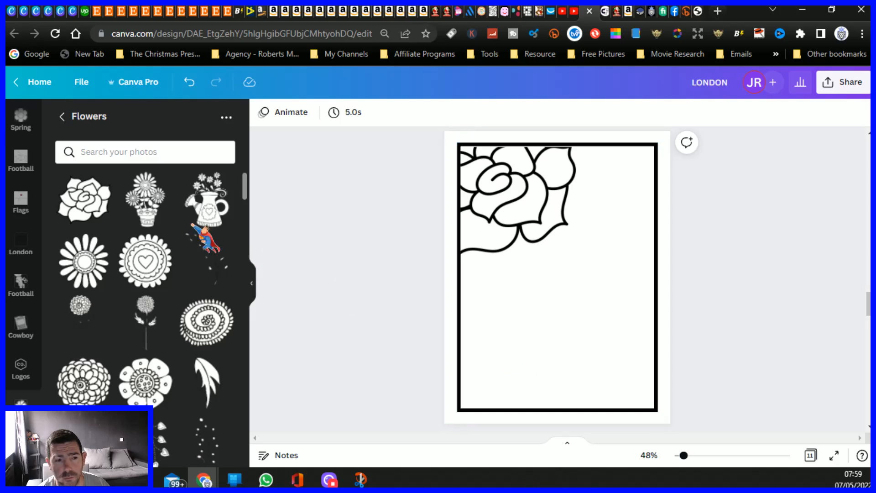
{"action": "left_click", "coordinate": [77, 209]}
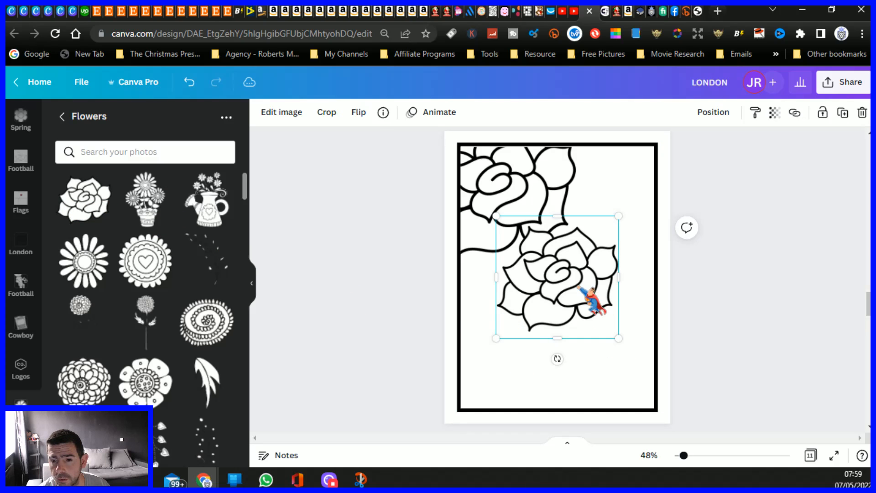
{"action": "left_click_drag", "start_coordinate": [591, 307], "coordinate": [664, 208]}
{"action": "left_click_drag", "start_coordinate": [696, 245], "coordinate": [753, 296]}
{"action": "left_click_drag", "start_coordinate": [657, 231], "coordinate": [634, 236]}
{"action": "left_click_drag", "start_coordinate": [736, 222], "coordinate": [651, 234]}
{"action": "left_click_drag", "start_coordinate": [608, 135], "coordinate": [610, 150]}
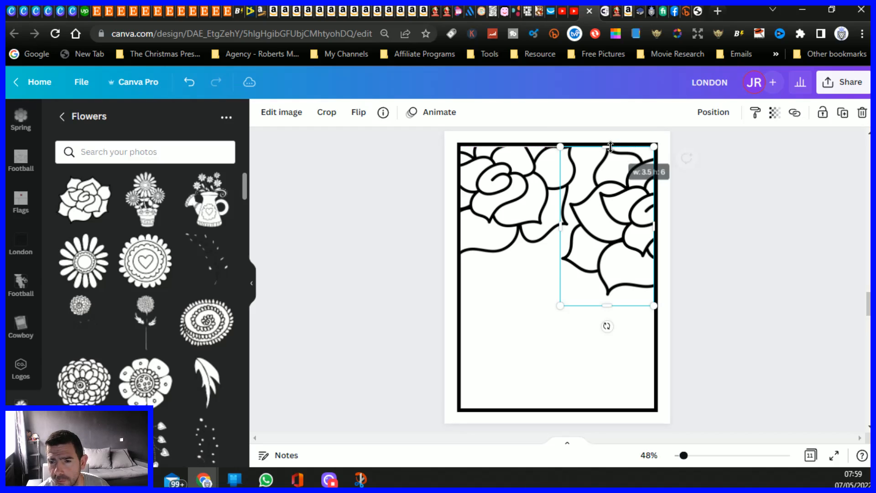
{"action": "left_click", "coordinate": [842, 112]}
{"action": "left_click_drag", "start_coordinate": [595, 305], "coordinate": [630, 377]}
{"action": "left_click_drag", "start_coordinate": [569, 302], "coordinate": [548, 274]}
{"action": "left_click_drag", "start_coordinate": [654, 358], "coordinate": [569, 382]}
{"action": "right_click", "coordinate": [553, 368]}
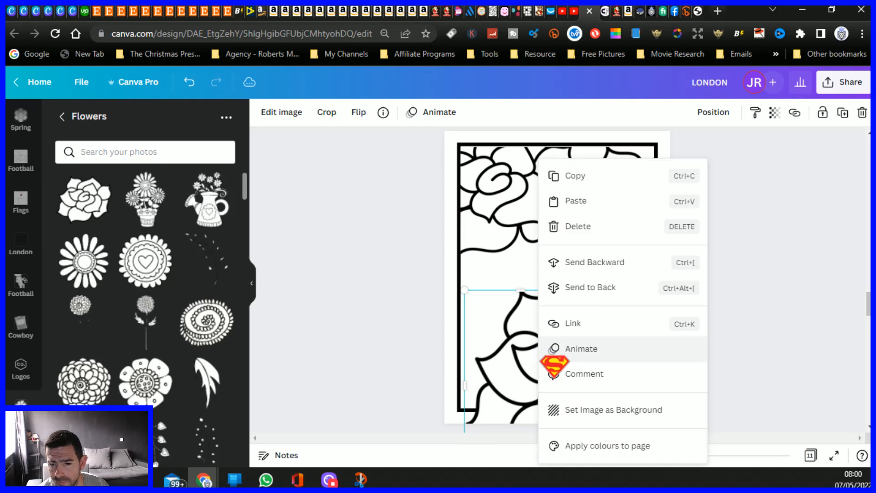
{"action": "left_click", "coordinate": [568, 227]}
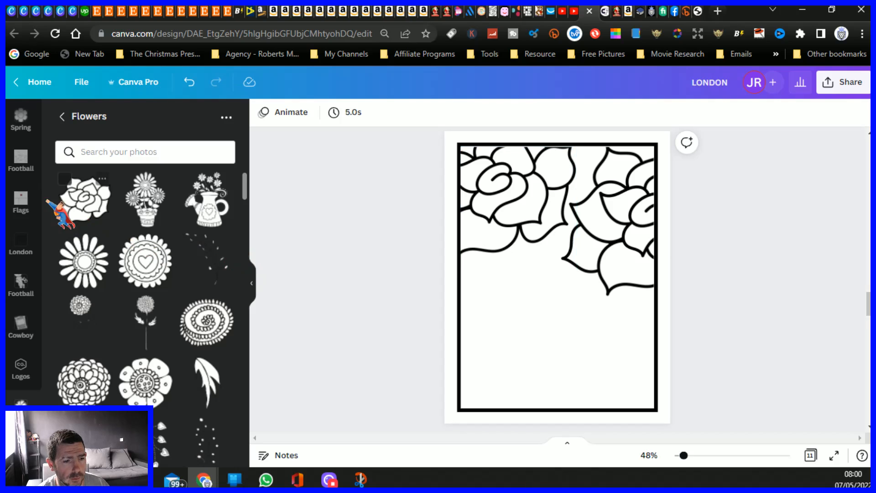
Add a third rose, enlarge it in the page's lower-right area and crop it to the inside of the border.
{"action": "left_click", "coordinate": [84, 199]}
{"action": "left_click_drag", "start_coordinate": [568, 280], "coordinate": [544, 324]}
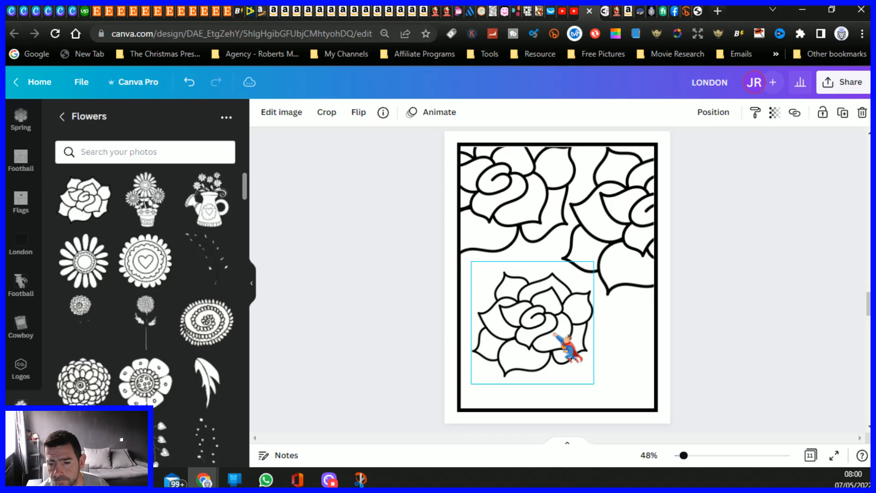
{"action": "left_click_drag", "start_coordinate": [592, 381], "coordinate": [673, 441]}
{"action": "left_click_drag", "start_coordinate": [587, 404], "coordinate": [566, 341]}
{"action": "scroll", "coordinate": [555, 377], "scroll_direction": "down", "scroll_amount": 2}
{"action": "left_click_drag", "start_coordinate": [672, 278], "coordinate": [655, 278]}
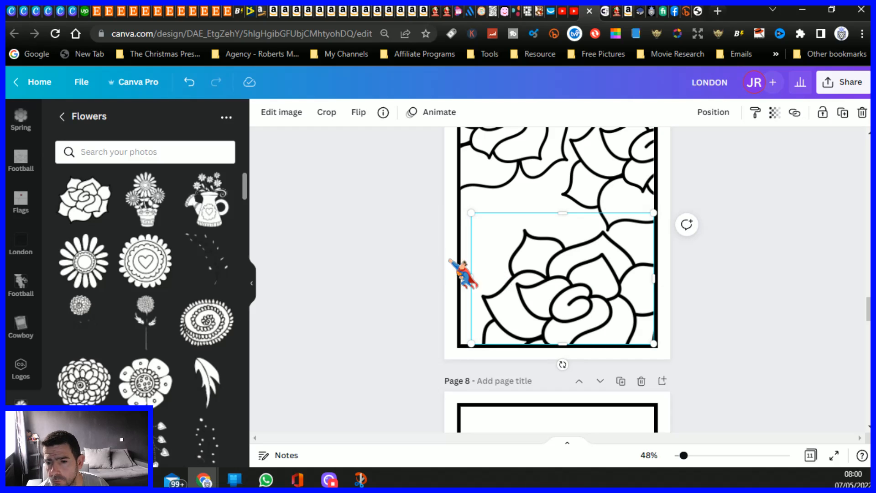
{"action": "left_click", "coordinate": [385, 259]}
Add a fourth rose, enlarge it over the page's lower-left edge and crop its outer side at the border.
{"action": "left_click", "coordinate": [84, 201]}
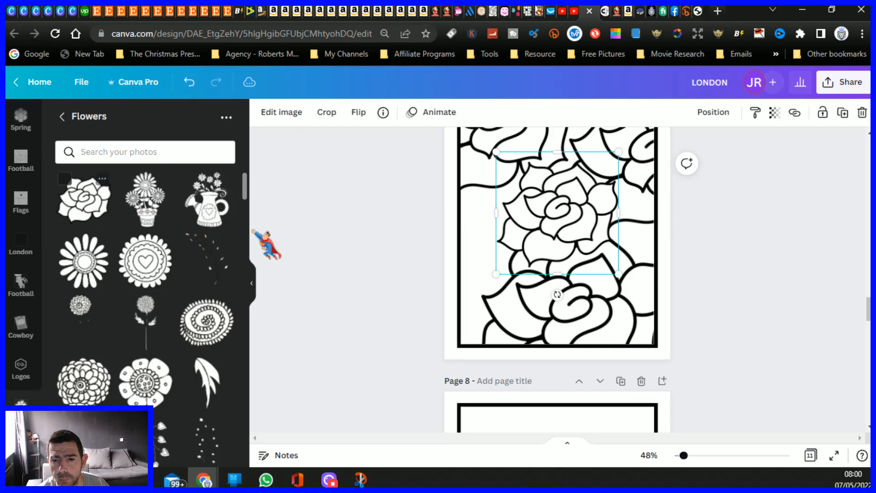
{"action": "left_click_drag", "start_coordinate": [570, 214], "coordinate": [457, 252]}
{"action": "left_click_drag", "start_coordinate": [505, 190], "coordinate": [567, 187]}
{"action": "mouse_move", "coordinate": [447, 240]}
{"action": "left_mouse_down"}
{"action": "mouse_move", "coordinate": [428, 248]}
{"action": "mouse_move", "coordinate": [449, 251]}
{"action": "left_mouse_up"}
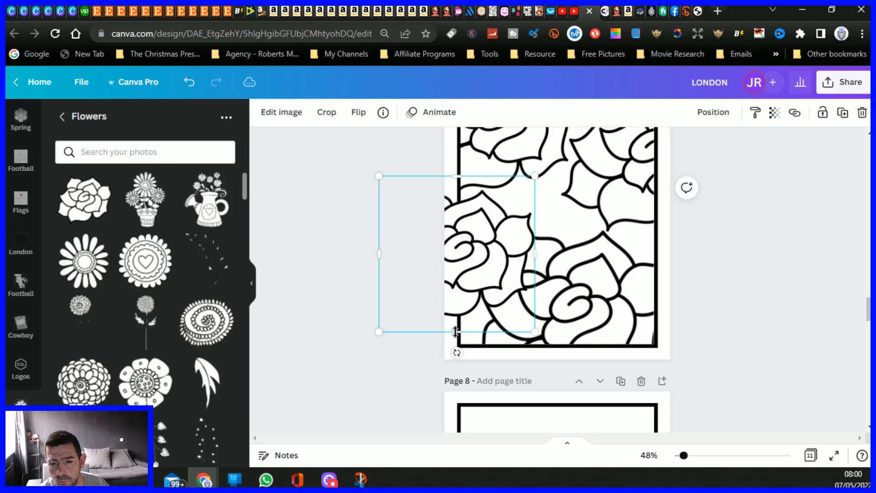
{"action": "left_click_drag", "start_coordinate": [380, 254], "coordinate": [457, 257]}
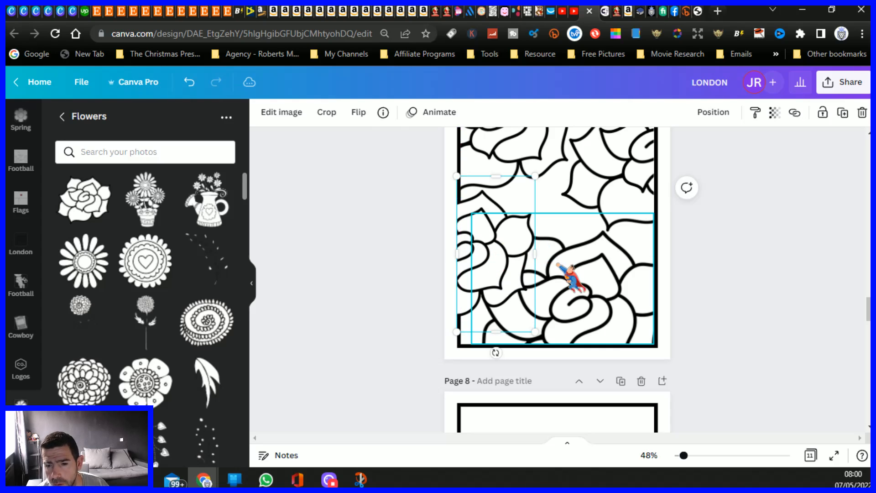
Shift the bottom rose further right and trim both lower roses to the inner edges of the border.
{"action": "left_click_drag", "start_coordinate": [577, 294], "coordinate": [606, 298]}
{"action": "left_click_drag", "start_coordinate": [684, 281], "coordinate": [655, 285]}
{"action": "left_click_drag", "start_coordinate": [577, 346], "coordinate": [578, 345]}
{"action": "left_click_drag", "start_coordinate": [477, 264], "coordinate": [462, 253]}
{"action": "left_click", "coordinate": [400, 239]}
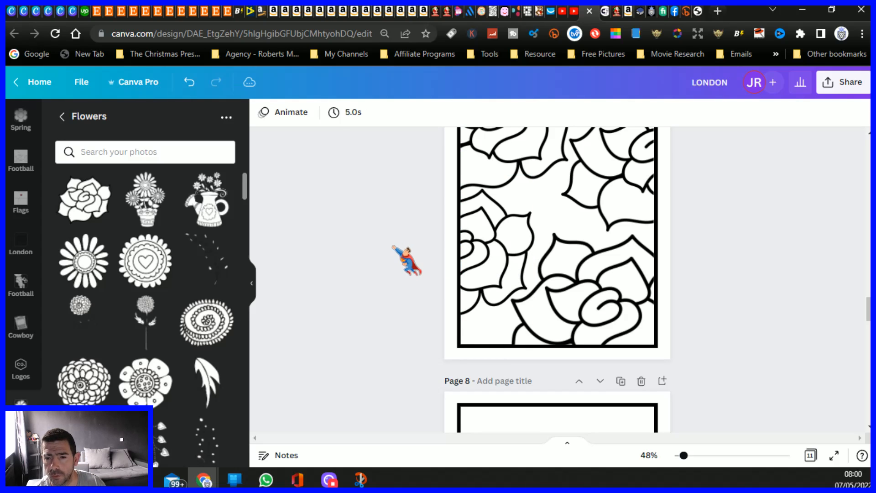
Duplicate page 7 with the finished rose pattern.
{"action": "scroll", "coordinate": [394, 247], "scroll_direction": "up", "scroll_amount": 2}
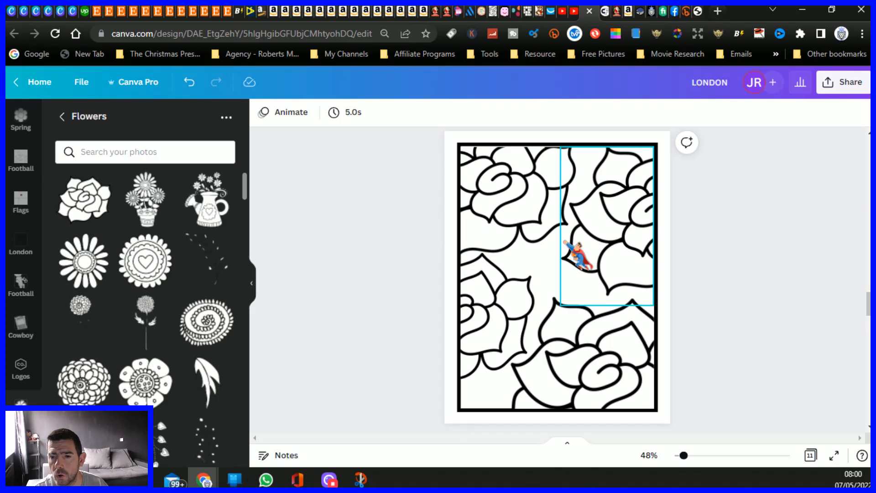
{"action": "scroll", "coordinate": [593, 250], "scroll_direction": "up", "scroll_amount": 4}
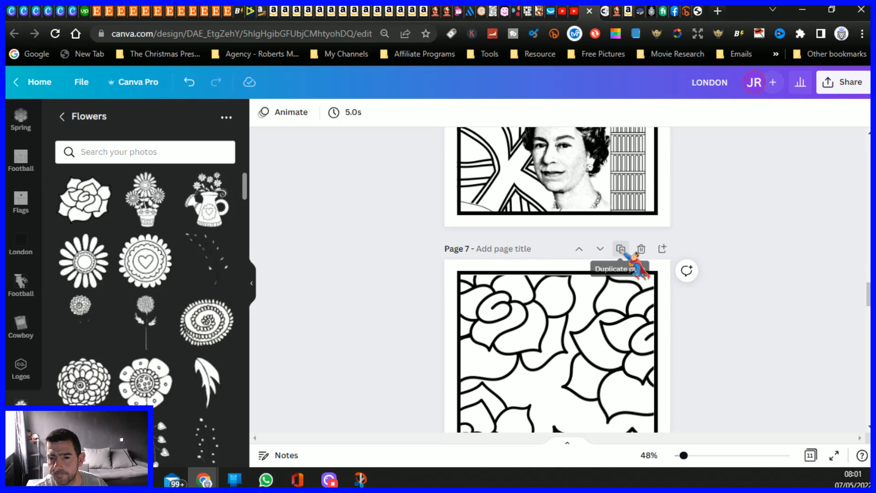
{"action": "left_click", "coordinate": [621, 249]}
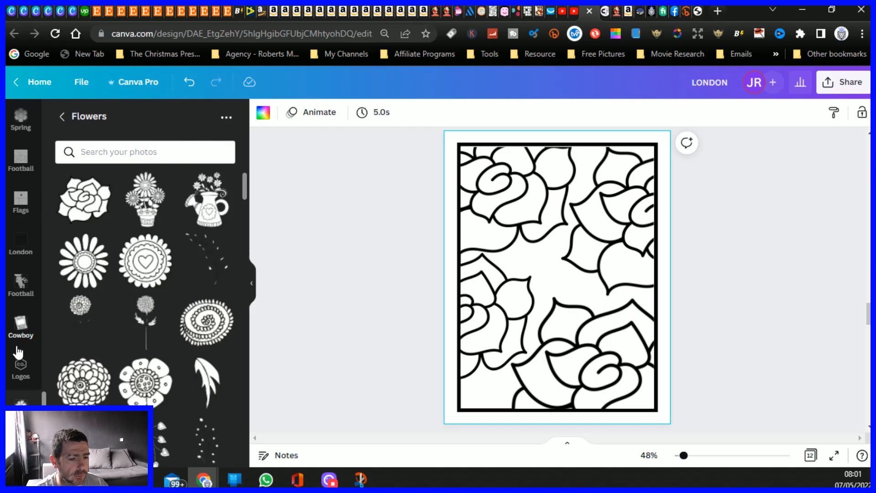
Add a heading text box to the duplicated rose page.
{"action": "scroll", "coordinate": [21, 233], "scroll_direction": "up", "scroll_amount": 10}
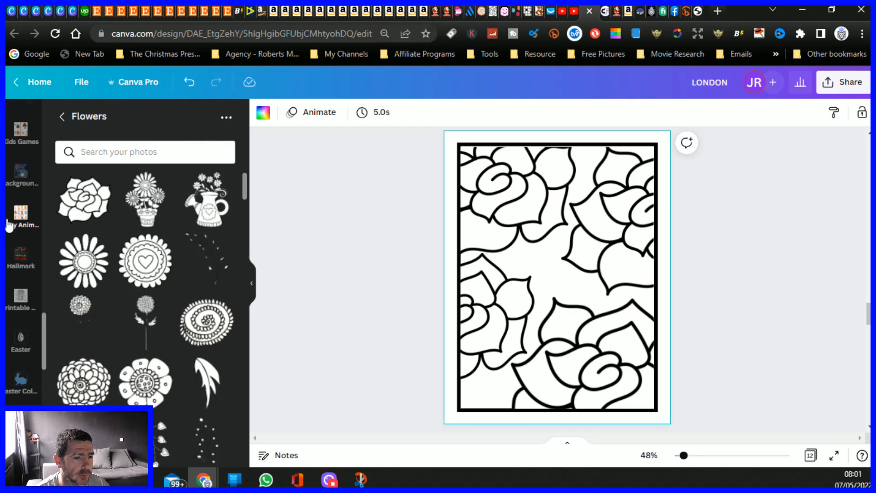
{"action": "scroll", "coordinate": [11, 222], "scroll_direction": "up", "scroll_amount": 3}
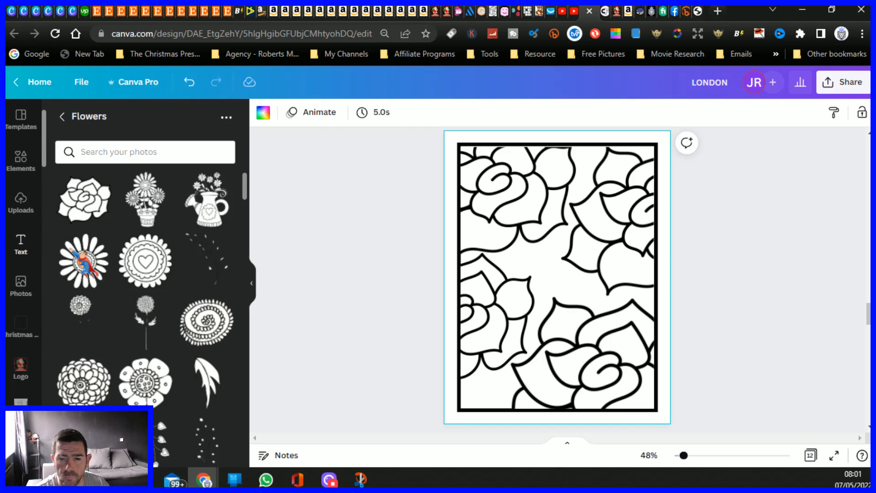
{"action": "left_click", "coordinate": [22, 244]}
{"action": "left_click", "coordinate": [121, 178]}
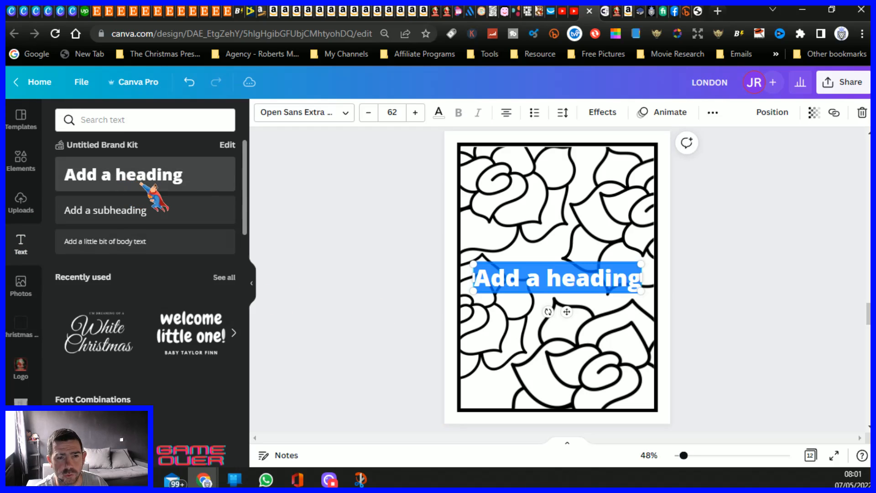
Replace the heading's placeholder with "I Love My Mom", split over three lines as "I", "Love" and "My Mom".
{"action": "left_click", "coordinate": [540, 280]}
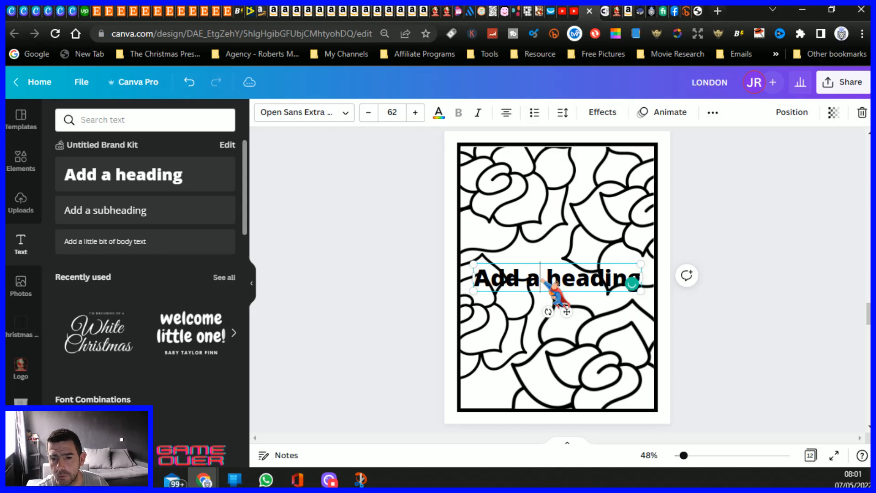
{"action": "triple_click", "coordinate": [542, 279]}
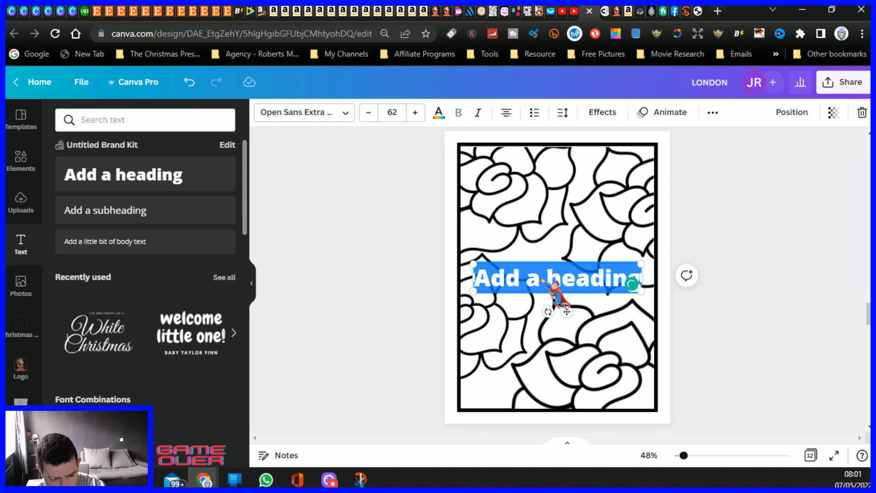
{"action": "key", "text": "BackSpace"}
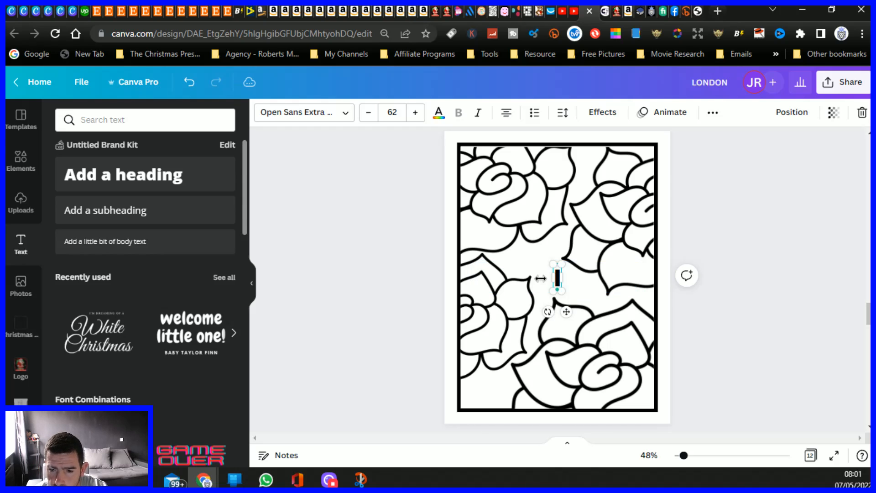
{"action": "type", "text": "I "}
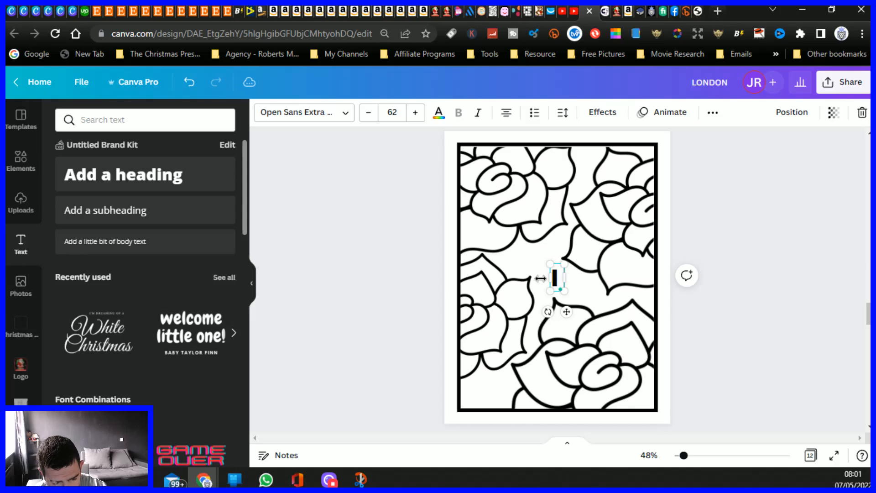
{"action": "type", "text": "Love"}
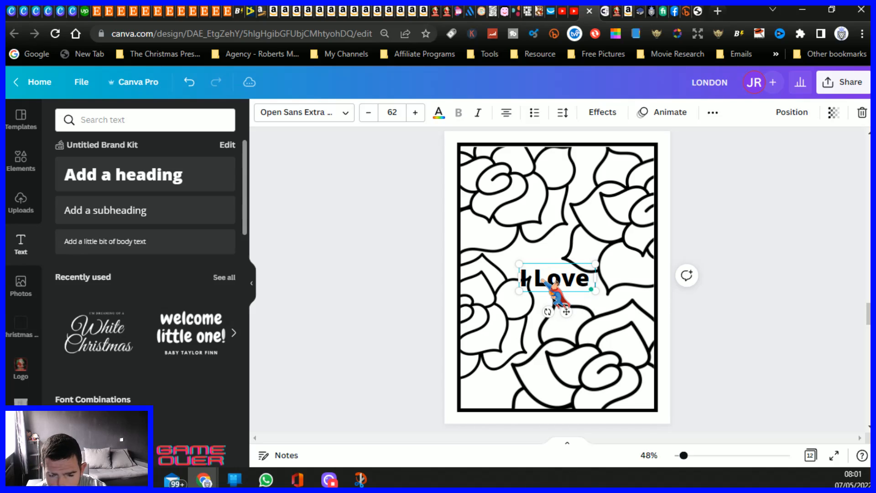
{"action": "type", "text": " My Mo"}
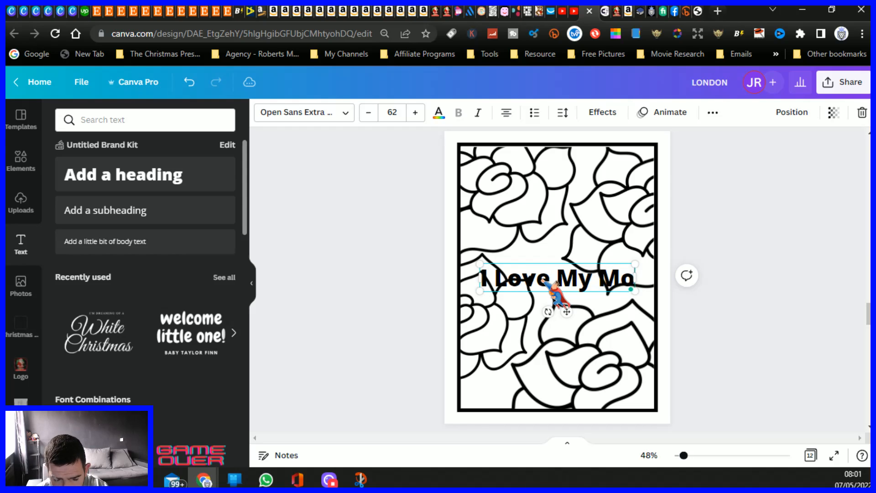
{"action": "type", "text": "m"}
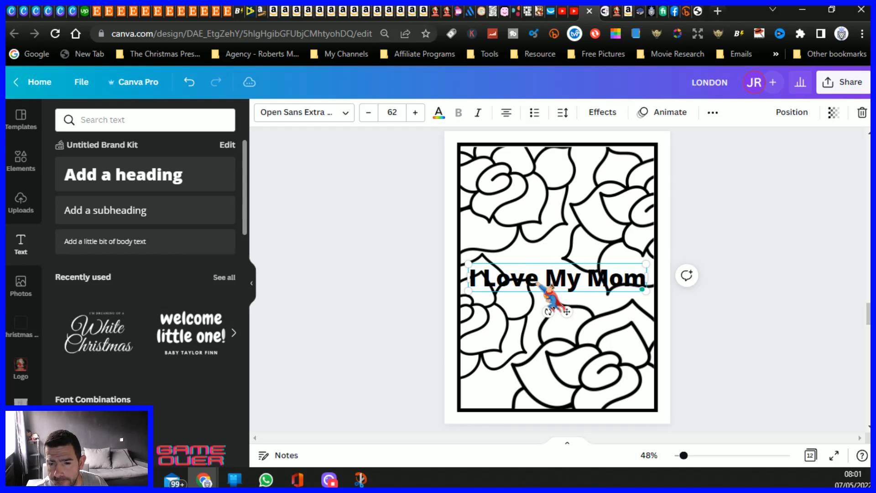
{"action": "key", "text": "Return"}
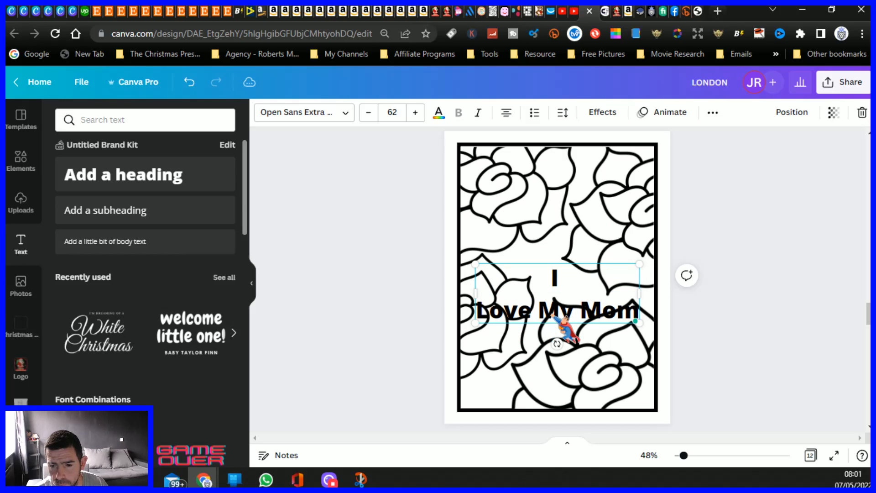
{"action": "key", "text": "Return"}
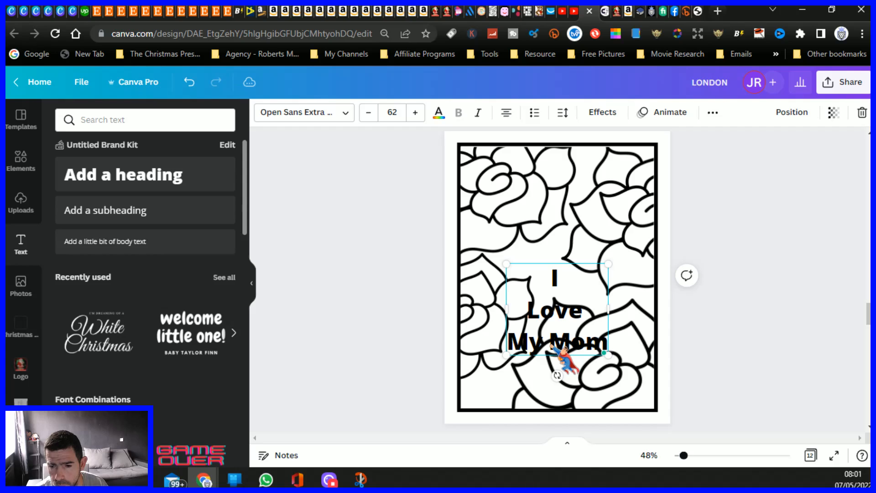
Enlarge the heading to size 119, wrap it over four lines as "I", "Love", "My", "Mom", and position it mid-page inside the border.
{"action": "left_click_drag", "start_coordinate": [609, 308], "coordinate": [589, 308]}
{"action": "left_click_drag", "start_coordinate": [593, 267], "coordinate": [721, 209]}
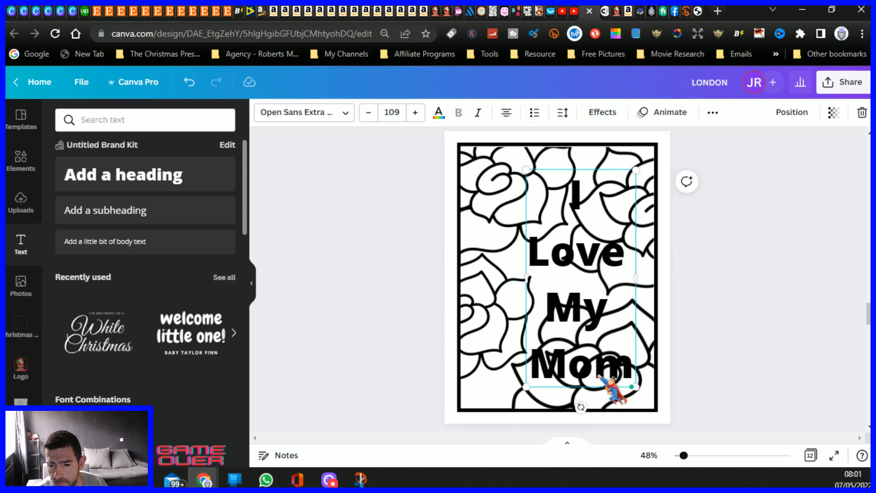
{"action": "left_click_drag", "start_coordinate": [588, 387], "coordinate": [573, 378]}
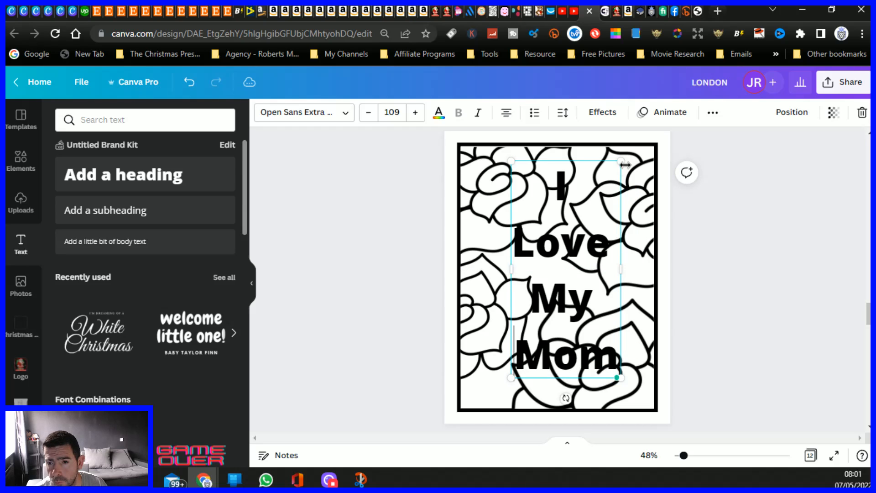
{"action": "left_click_drag", "start_coordinate": [623, 160], "coordinate": [624, 154]}
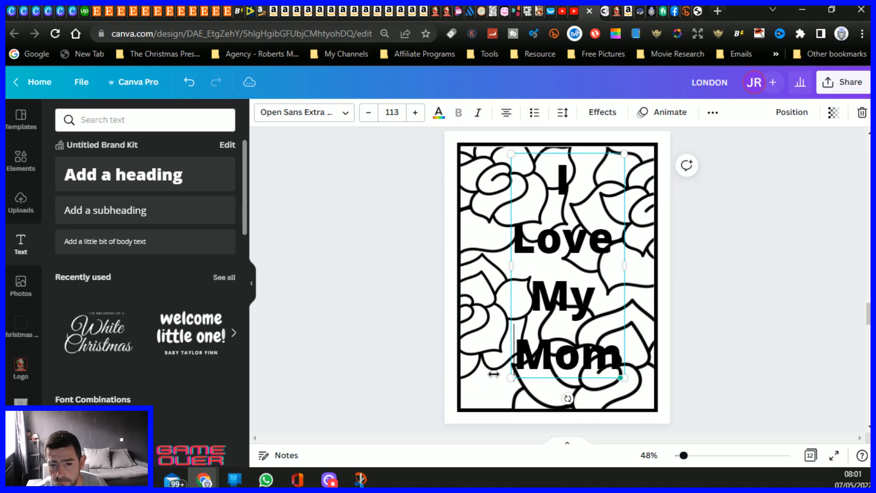
{"action": "left_click_drag", "start_coordinate": [512, 378], "coordinate": [505, 389]}
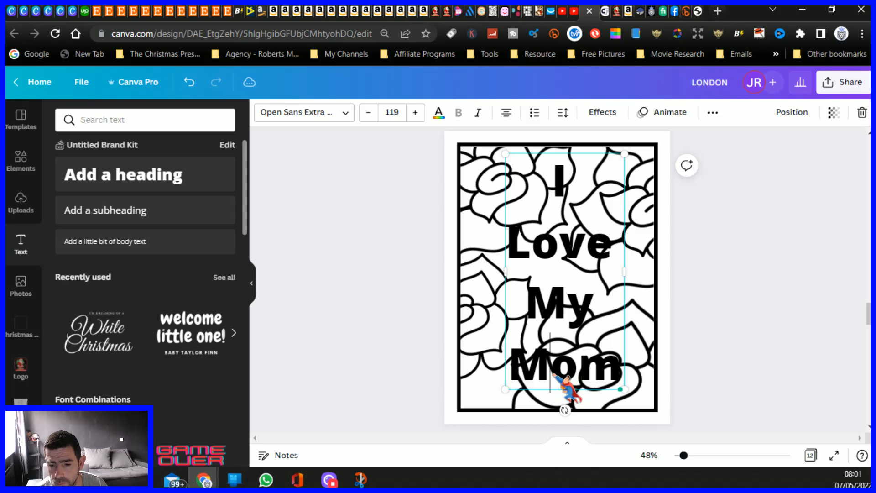
{"action": "left_click_drag", "start_coordinate": [560, 391], "coordinate": [554, 389]}
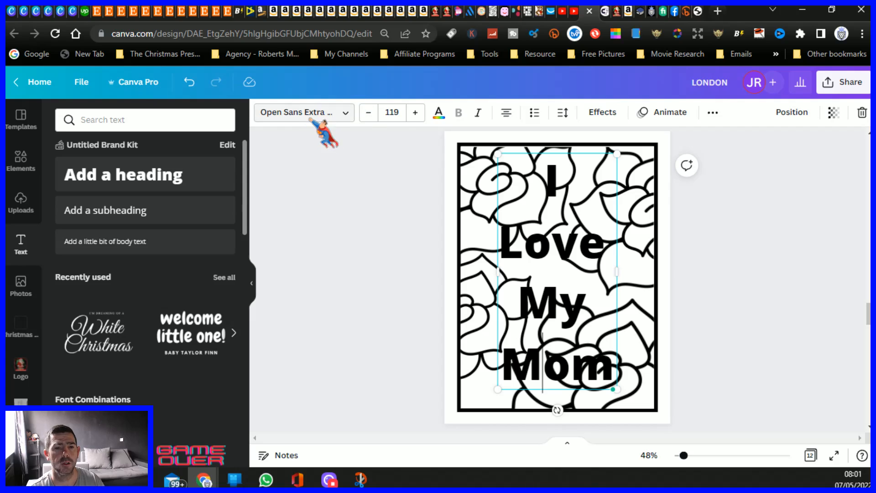
Try the Hollow text effect on the heading and set its style back to None.
{"action": "left_click", "coordinate": [602, 113]}
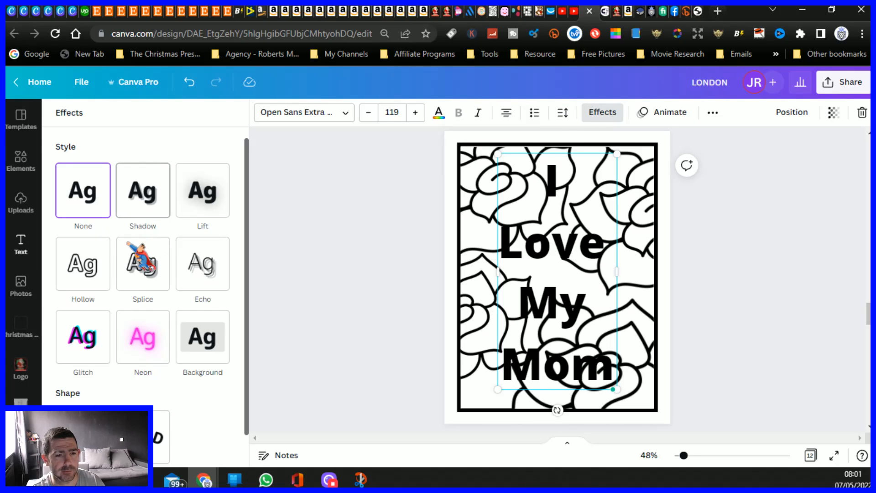
{"action": "left_click", "coordinate": [86, 269]}
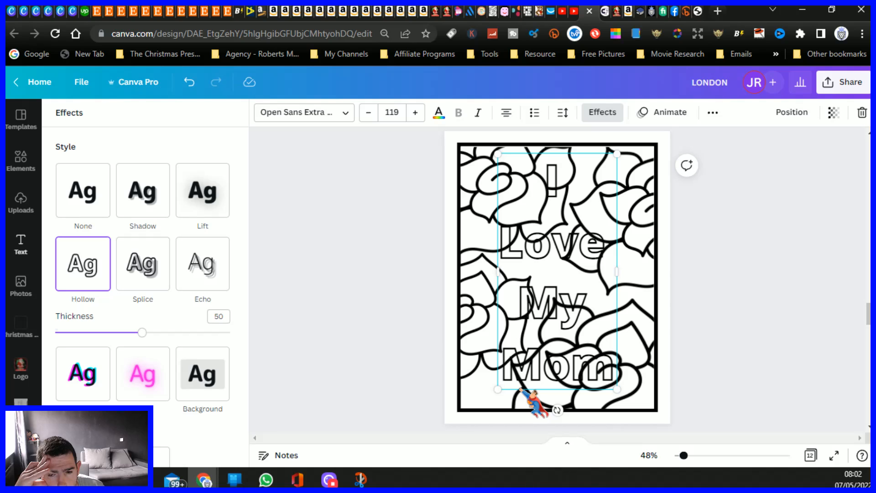
{"action": "left_click_drag", "start_coordinate": [523, 390], "coordinate": [524, 389]}
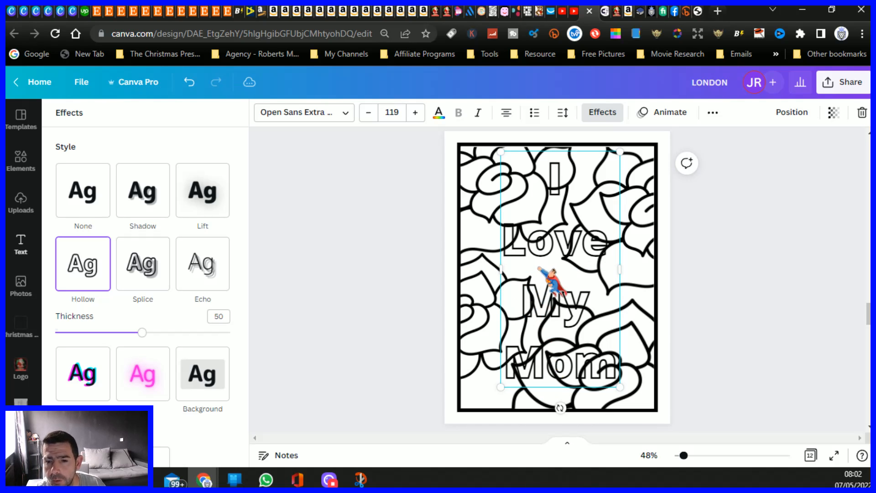
{"action": "left_click", "coordinate": [82, 188]}
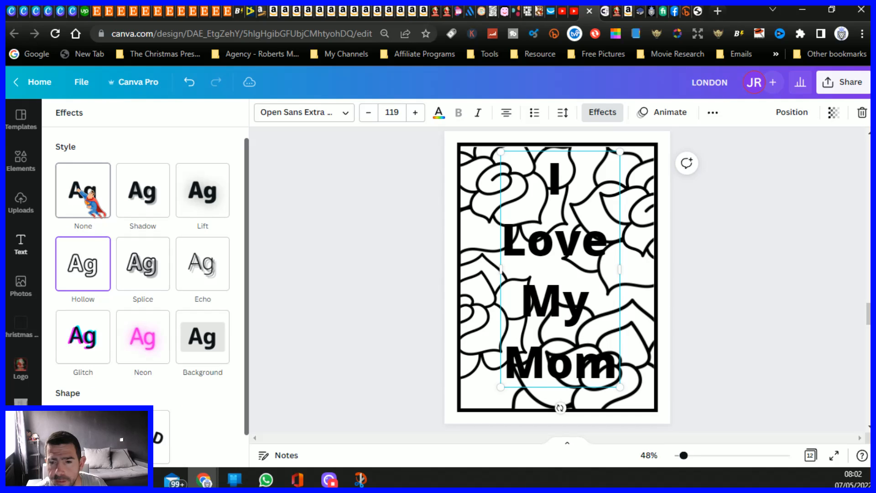
Duplicate the heading and move the copy aside, partly off the page's left edge.
{"action": "left_click", "coordinate": [713, 112]}
{"action": "left_click", "coordinate": [709, 141]}
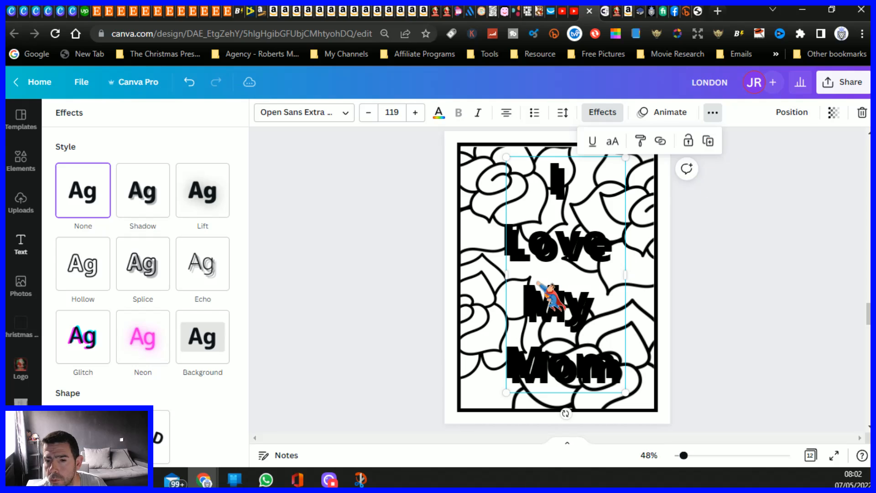
{"action": "left_click_drag", "start_coordinate": [555, 315], "coordinate": [422, 301]}
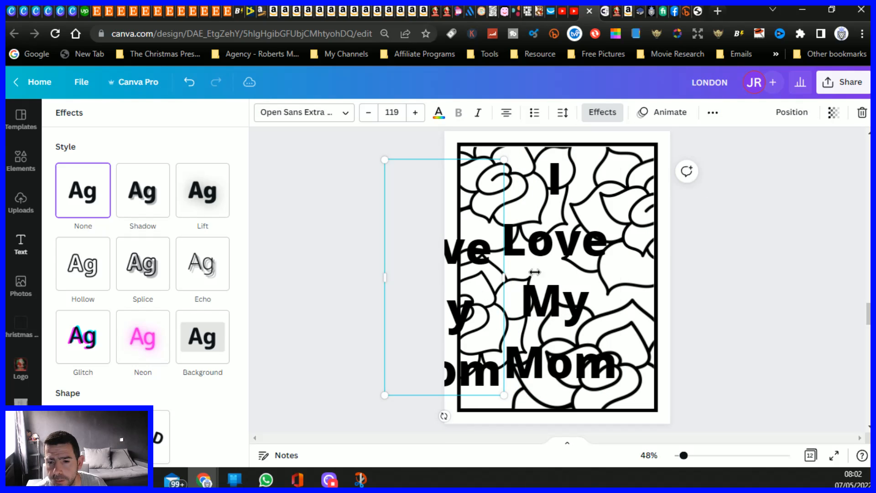
Change the original heading's text colour to white.
{"action": "left_click", "coordinate": [574, 256]}
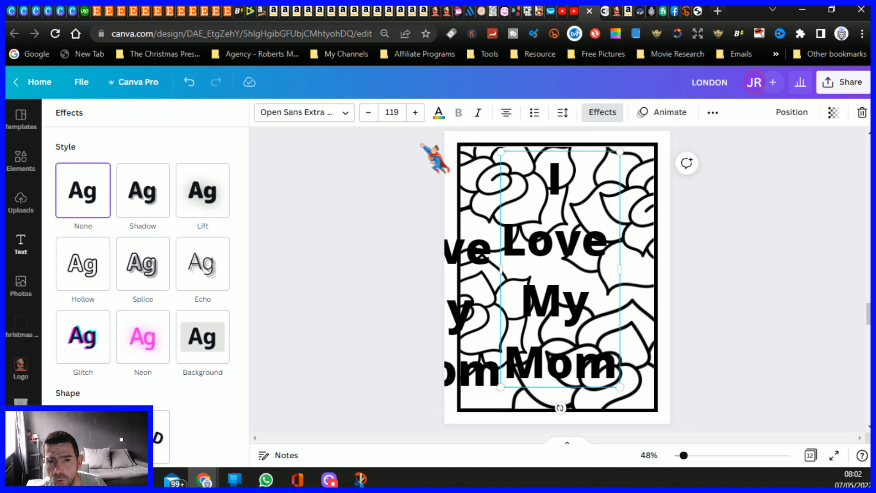
{"action": "left_click", "coordinate": [438, 113]}
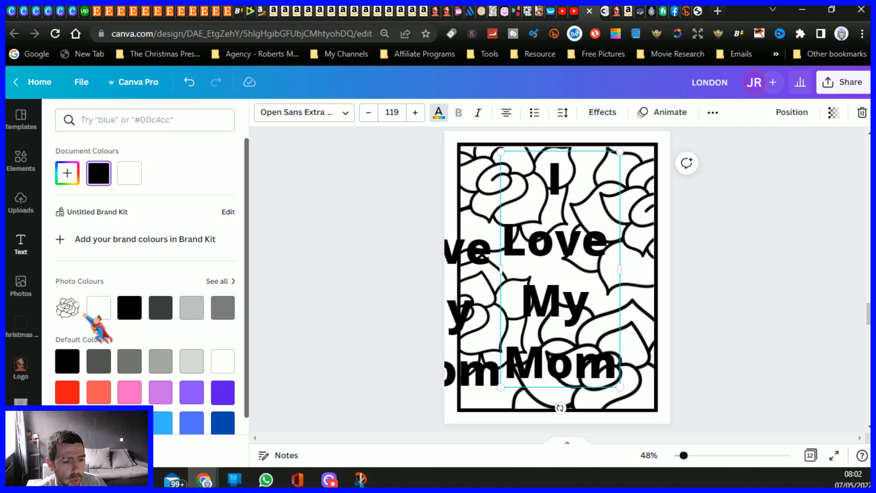
{"action": "left_click", "coordinate": [100, 309]}
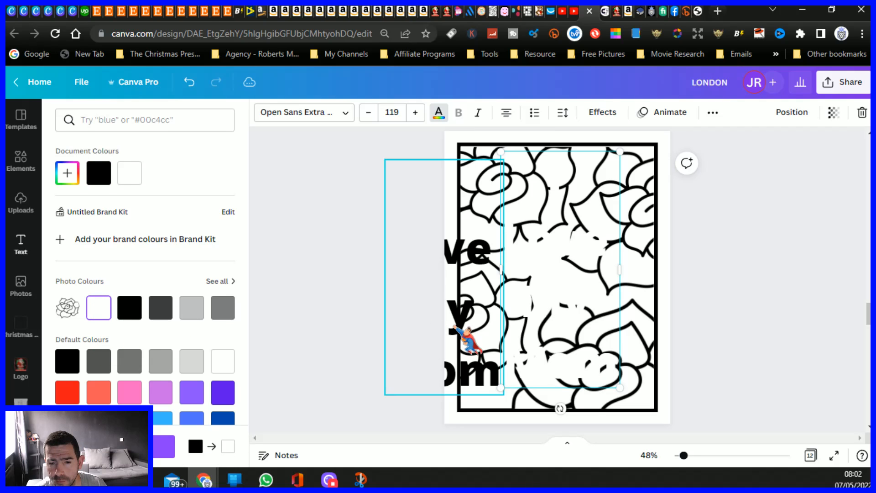
Place the black heading copy over the white one and apply the Hollow effect to it.
{"action": "left_click_drag", "start_coordinate": [462, 325], "coordinate": [570, 319]}
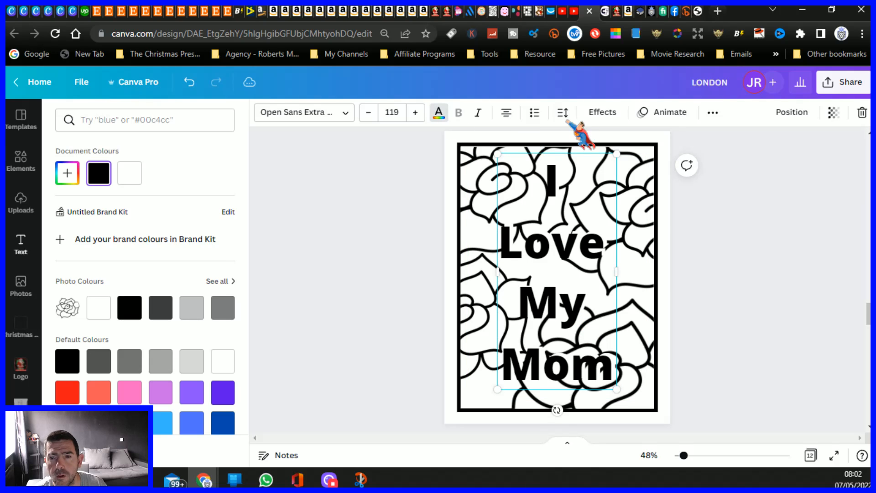
{"action": "left_click", "coordinate": [603, 111]}
{"action": "left_click", "coordinate": [100, 278]}
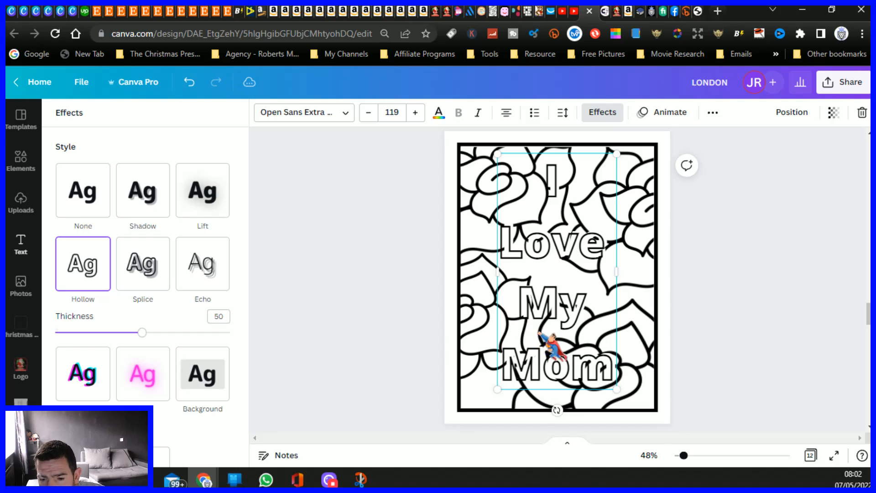
Nudge the hollow heading until its outlines line up exactly with the white heading beneath, centred within the border.
{"action": "left_click_drag", "start_coordinate": [551, 315], "coordinate": [555, 318]}
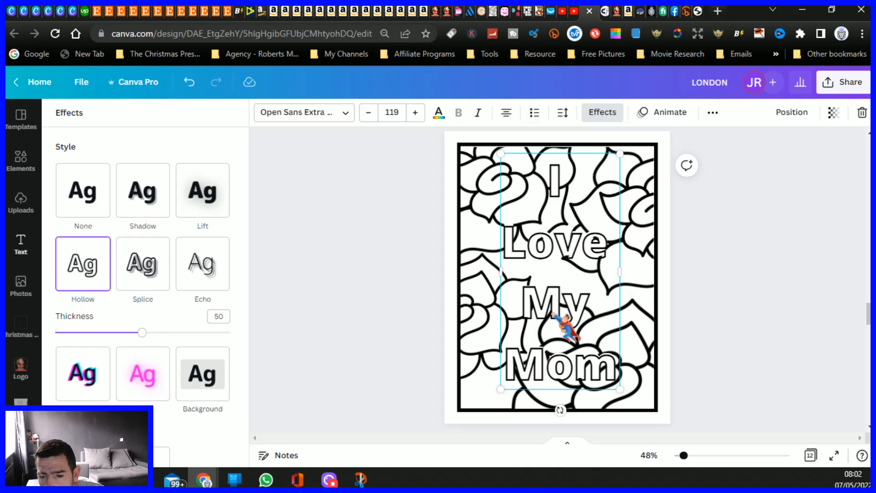
{"action": "left_click_drag", "start_coordinate": [552, 313], "coordinate": [553, 311]}
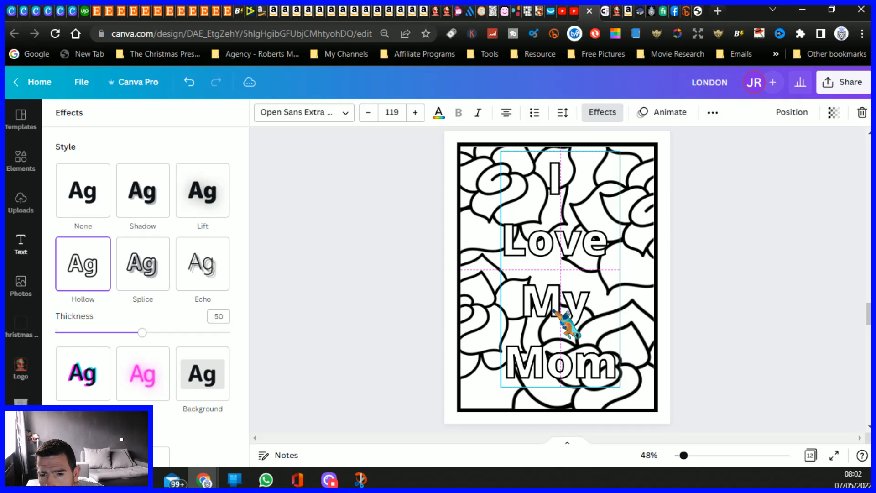
{"action": "left_click_drag", "start_coordinate": [554, 311], "coordinate": [553, 311]}
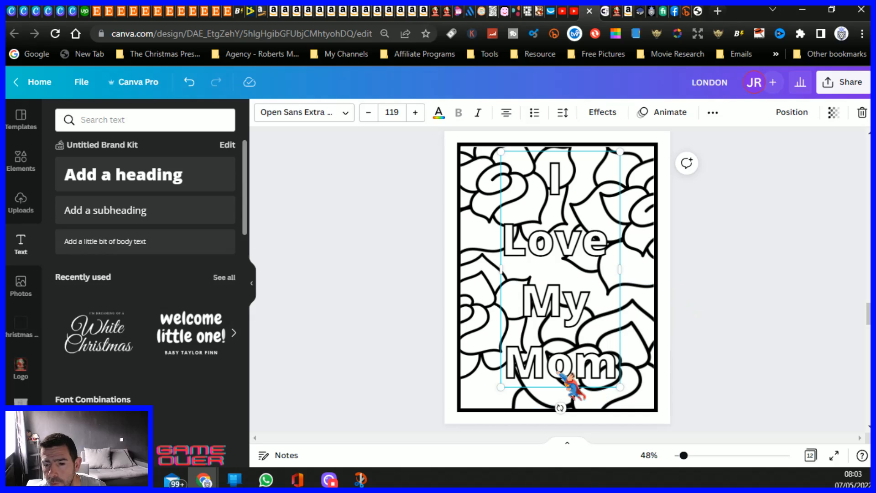
Go to the empty bordered page below the heading page and open the uploaded Flowers image folder.
{"action": "scroll", "coordinate": [370, 284], "scroll_direction": "up", "scroll_amount": 8}
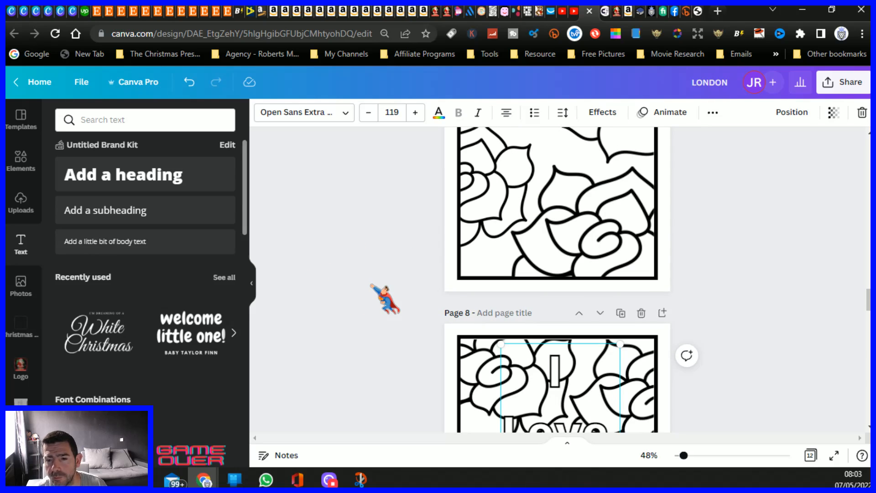
{"action": "scroll", "coordinate": [374, 281], "scroll_direction": "down", "scroll_amount": 6}
{"action": "scroll", "coordinate": [387, 295], "scroll_direction": "down", "scroll_amount": 8}
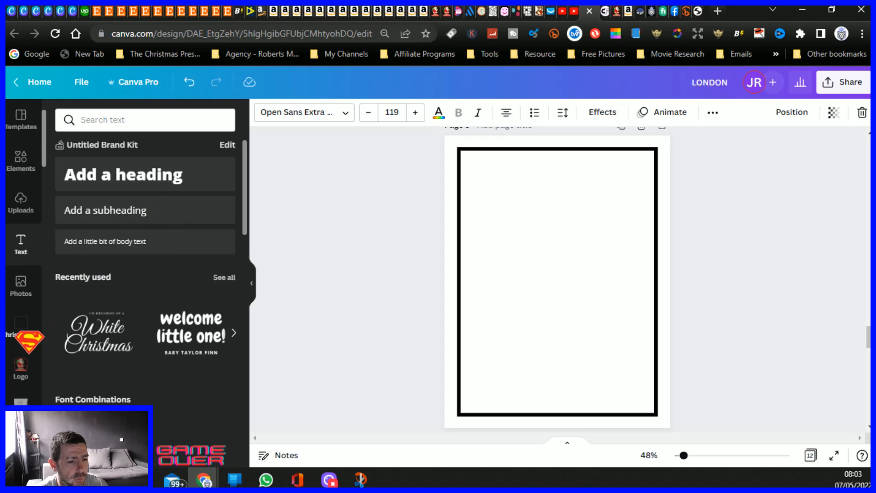
{"action": "scroll", "coordinate": [27, 360], "scroll_direction": "down", "scroll_amount": 8}
{"action": "scroll", "coordinate": [27, 372], "scroll_direction": "down", "scroll_amount": 5}
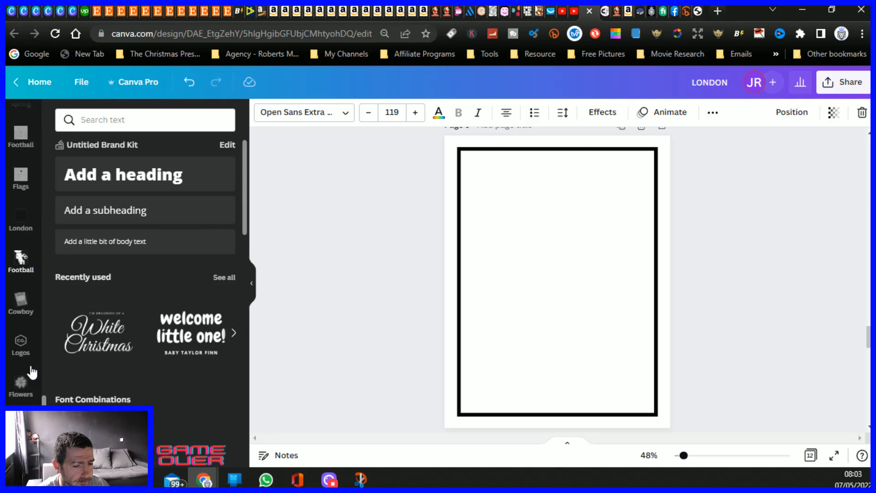
{"action": "left_click", "coordinate": [27, 363]}
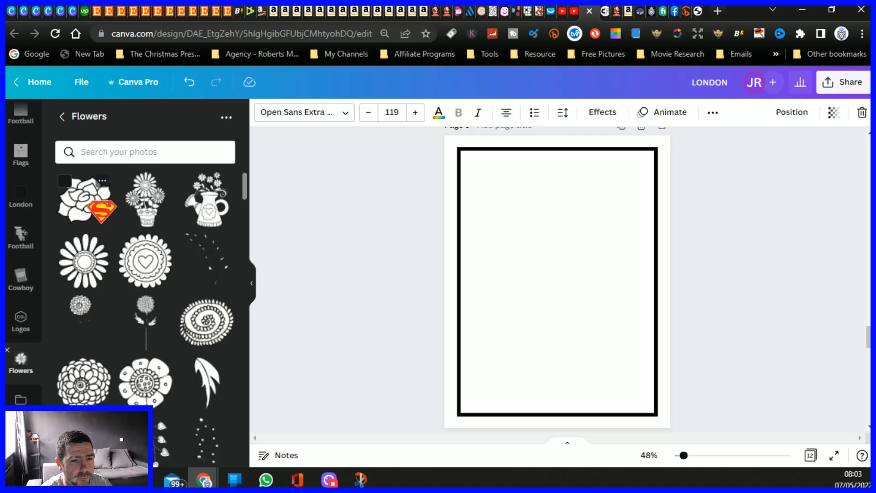
Add the potted daisies image in the page's lower-left corner and crop its left side to the border's inner edge.
{"action": "left_click", "coordinate": [151, 210]}
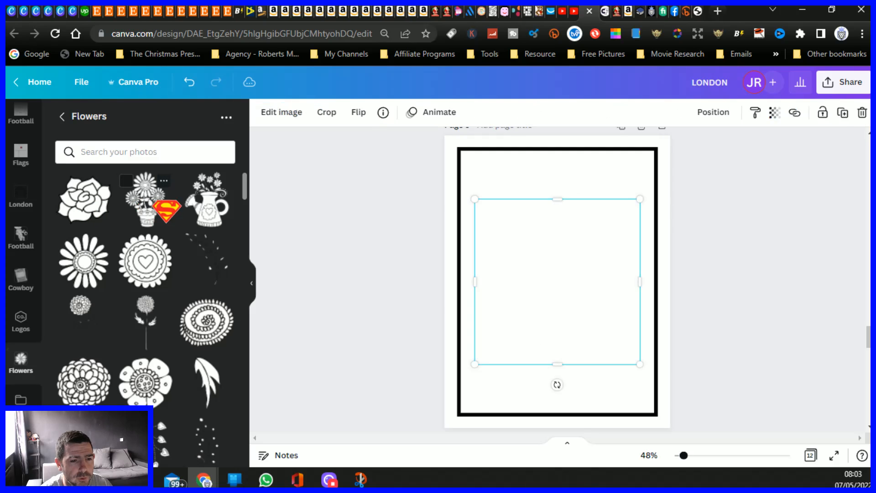
{"action": "left_click_drag", "start_coordinate": [640, 199], "coordinate": [648, 191]}
{"action": "left_click_drag", "start_coordinate": [568, 286], "coordinate": [490, 334]}
{"action": "left_click_drag", "start_coordinate": [390, 322], "coordinate": [458, 324]}
{"action": "left_click", "coordinate": [395, 323]}
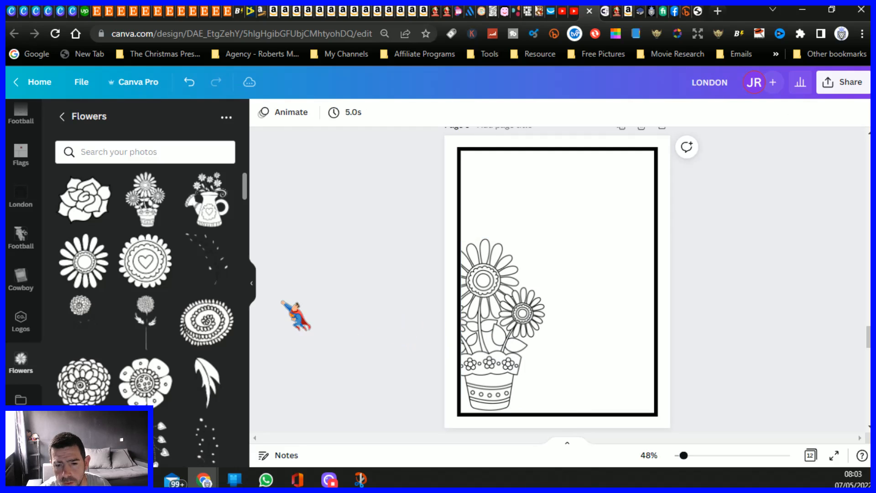
Add the flower-filled watering can in the page's lower-right corner and crop its right side to the border.
{"action": "left_click", "coordinate": [202, 191]}
{"action": "left_click_drag", "start_coordinate": [587, 347], "coordinate": [610, 389]}
{"action": "left_click_drag", "start_coordinate": [689, 331], "coordinate": [657, 338]}
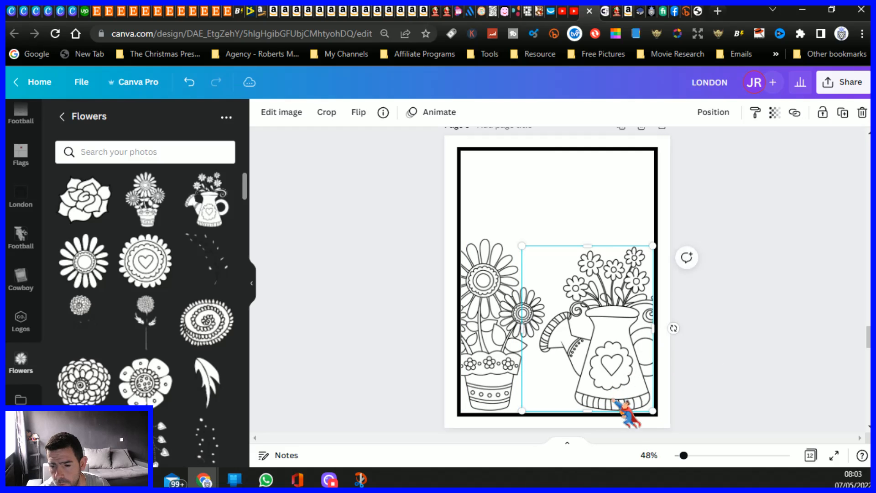
{"action": "left_click", "coordinate": [379, 365]}
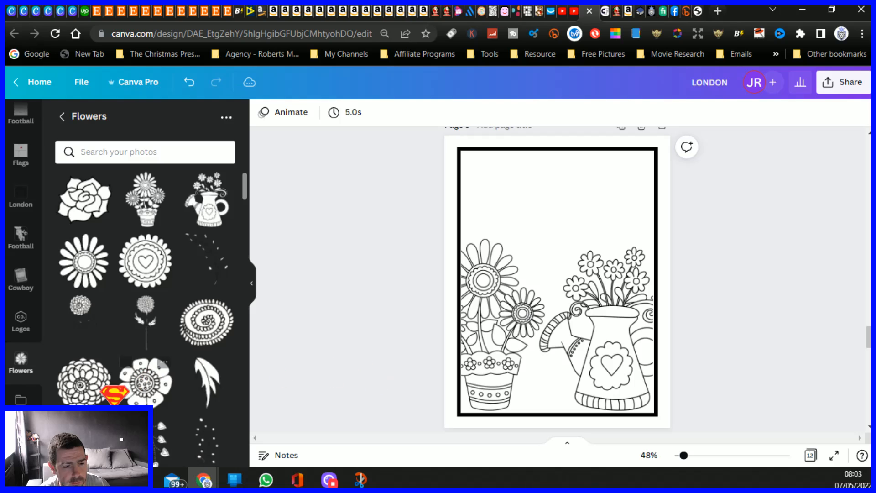
Add the bouquet with large dark-veined leaves, shrink it and fit it into the page's upper-right corner.
{"action": "scroll", "coordinate": [92, 349], "scroll_direction": "down", "scroll_amount": 5}
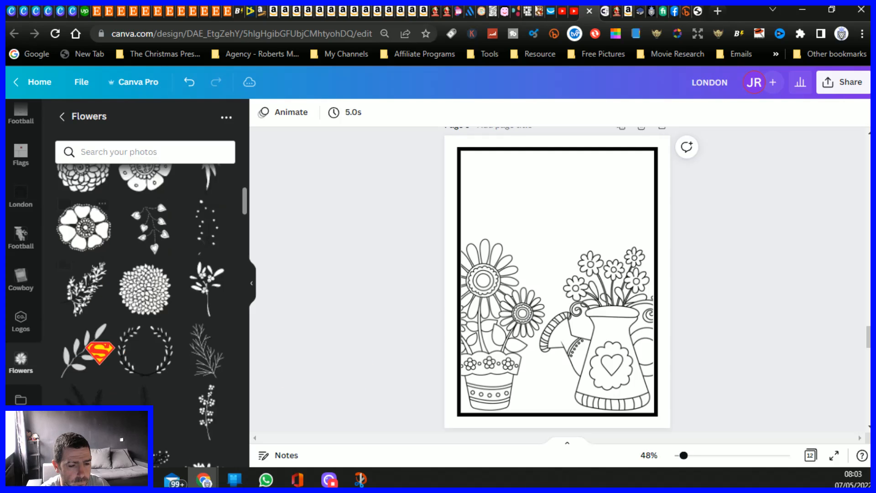
{"action": "scroll", "coordinate": [176, 362], "scroll_direction": "down", "scroll_amount": 5}
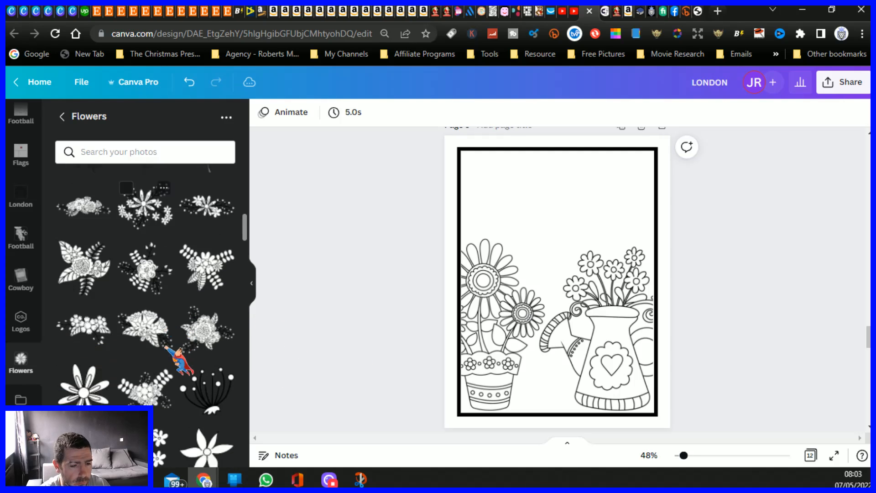
{"action": "scroll", "coordinate": [87, 306], "scroll_direction": "up", "scroll_amount": 3}
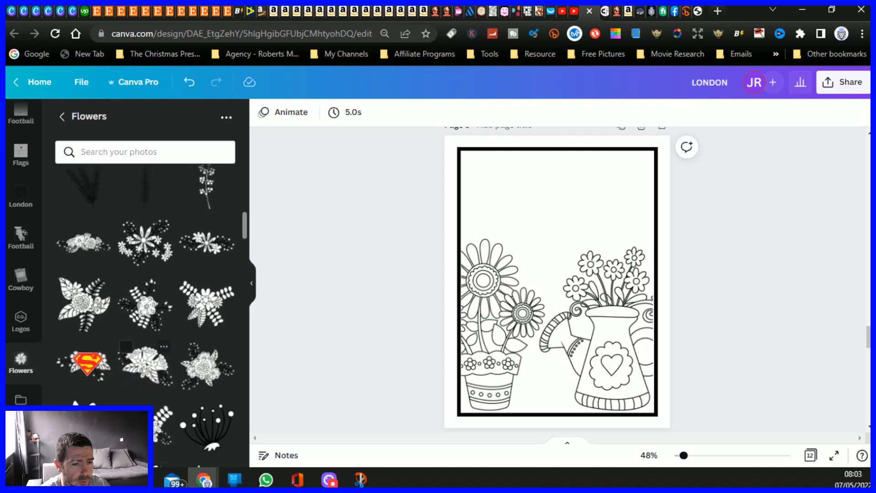
{"action": "left_click", "coordinate": [84, 305]}
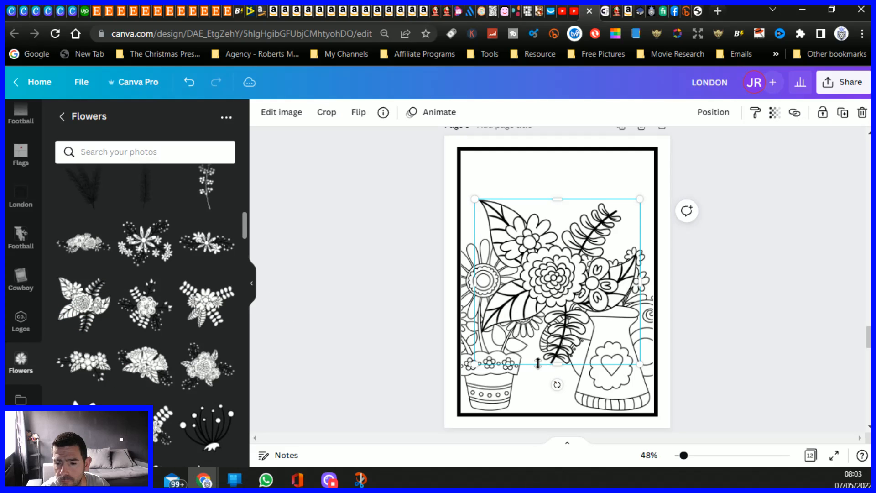
{"action": "left_click_drag", "start_coordinate": [480, 361], "coordinate": [587, 344]}
{"action": "left_click_drag", "start_coordinate": [593, 283], "coordinate": [653, 201]}
{"action": "left_click", "coordinate": [363, 199]}
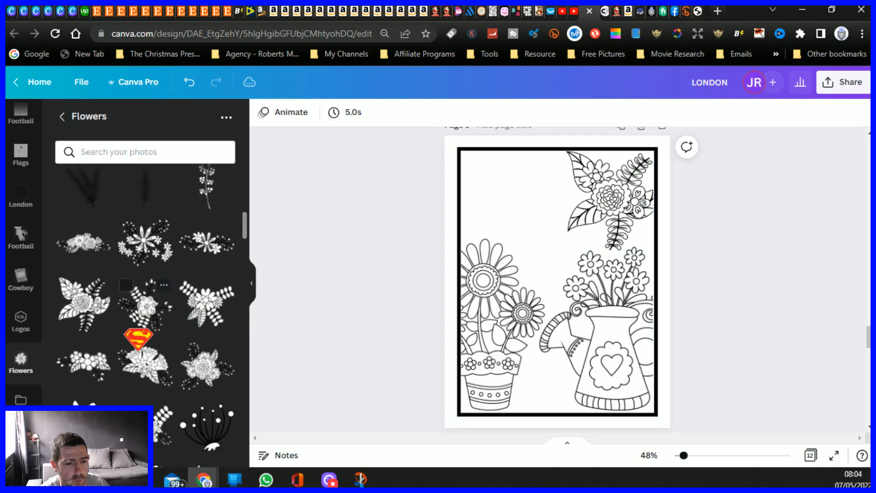
Add the bouquet with branching leaf sprigs in the upper-left corner, scale it down and crop its left and top sides to the border.
{"action": "left_click", "coordinate": [211, 310]}
{"action": "left_click_drag", "start_coordinate": [571, 315], "coordinate": [523, 246]}
{"action": "left_click_drag", "start_coordinate": [588, 295], "coordinate": [553, 253]}
{"action": "mouse_move", "coordinate": [494, 197]}
{"action": "left_mouse_down"}
{"action": "mouse_move", "coordinate": [520, 190]}
{"action": "mouse_move", "coordinate": [502, 197]}
{"action": "mouse_move", "coordinate": [508, 192]}
{"action": "left_mouse_up"}
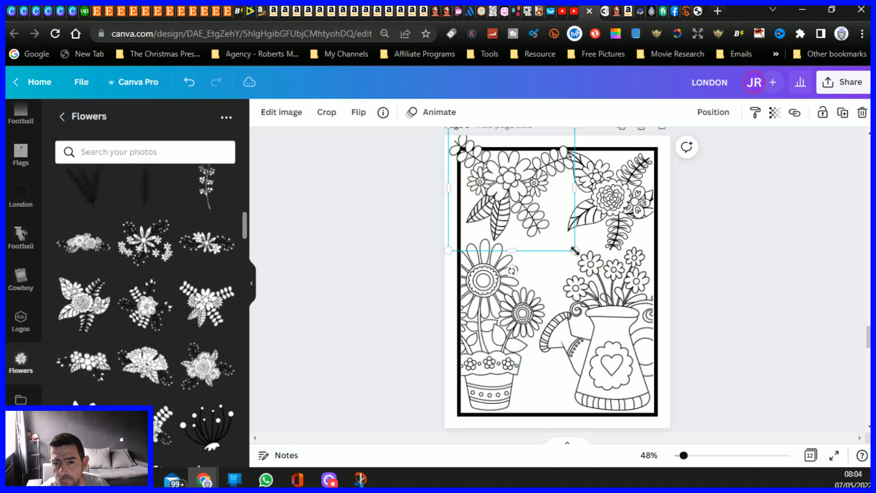
{"action": "left_click_drag", "start_coordinate": [575, 250], "coordinate": [564, 243]}
{"action": "left_click_drag", "start_coordinate": [510, 188], "coordinate": [509, 197]}
{"action": "left_click_drag", "start_coordinate": [455, 192], "coordinate": [462, 191]}
{"action": "left_click_drag", "start_coordinate": [513, 137], "coordinate": [512, 150]}
{"action": "left_click", "coordinate": [372, 202]}
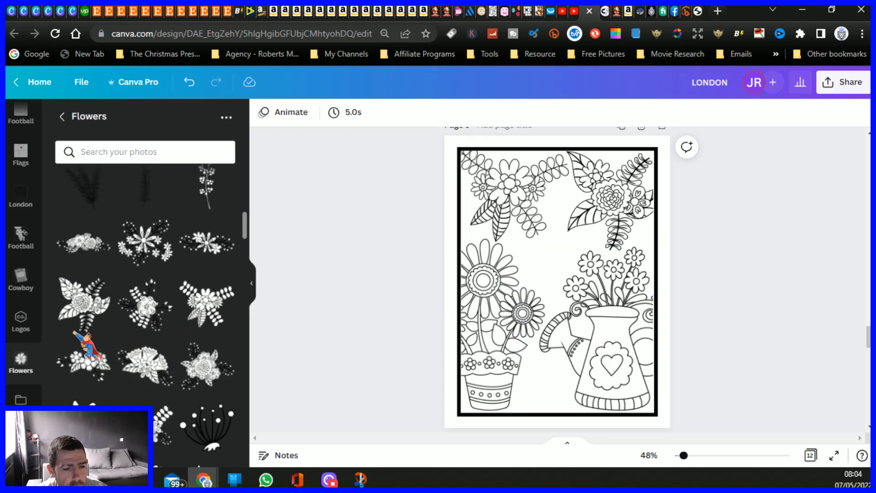
Add the plain six-petal flower, shrink it and place it in the open space at the page's centre.
{"action": "scroll", "coordinate": [114, 359], "scroll_direction": "down", "scroll_amount": 2}
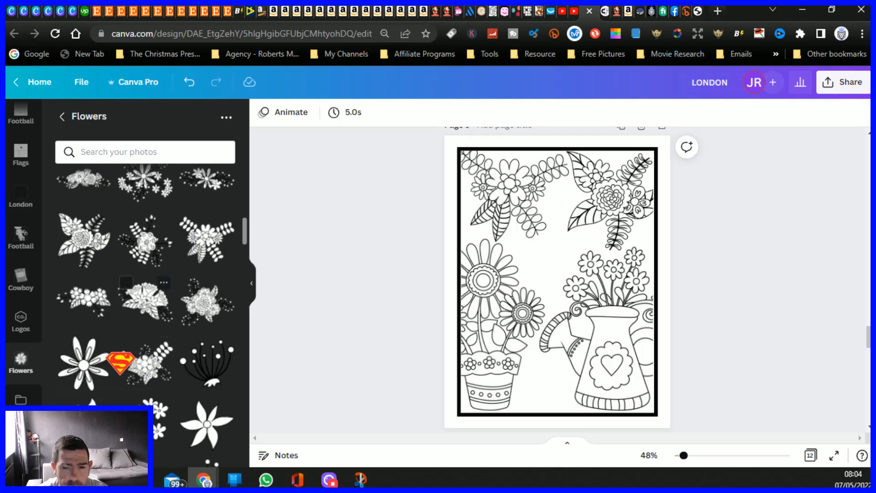
{"action": "scroll", "coordinate": [92, 342], "scroll_direction": "down", "scroll_amount": 5}
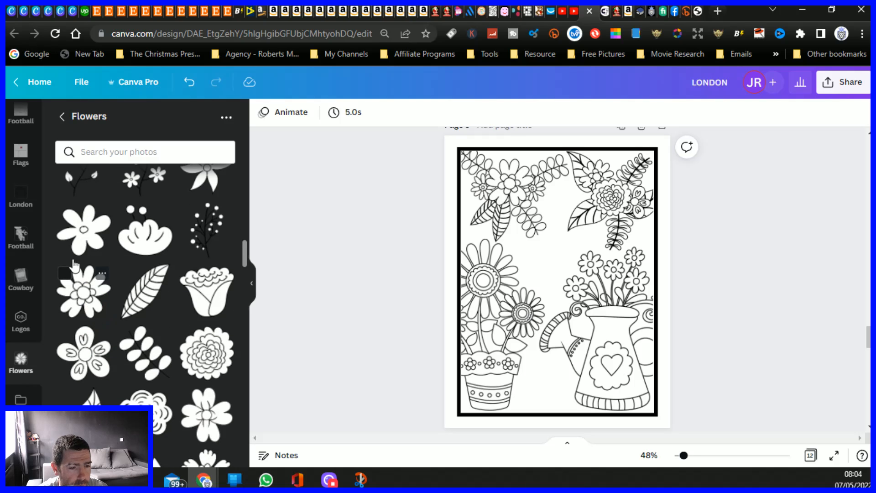
{"action": "left_click", "coordinate": [83, 230]}
{"action": "left_click_drag", "start_coordinate": [640, 365], "coordinate": [577, 283]}
{"action": "left_click_drag", "start_coordinate": [549, 257], "coordinate": [548, 264]}
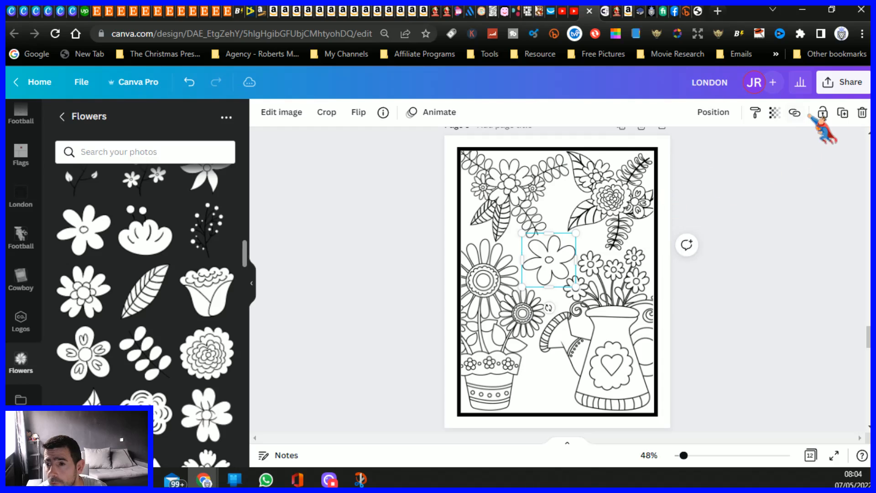
Duplicate the six-petal flower twice, placing one between the pot and watering can and a smaller one between the upper bouquets.
{"action": "left_click", "coordinate": [843, 112]}
{"action": "left_click_drag", "start_coordinate": [567, 284], "coordinate": [542, 383]}
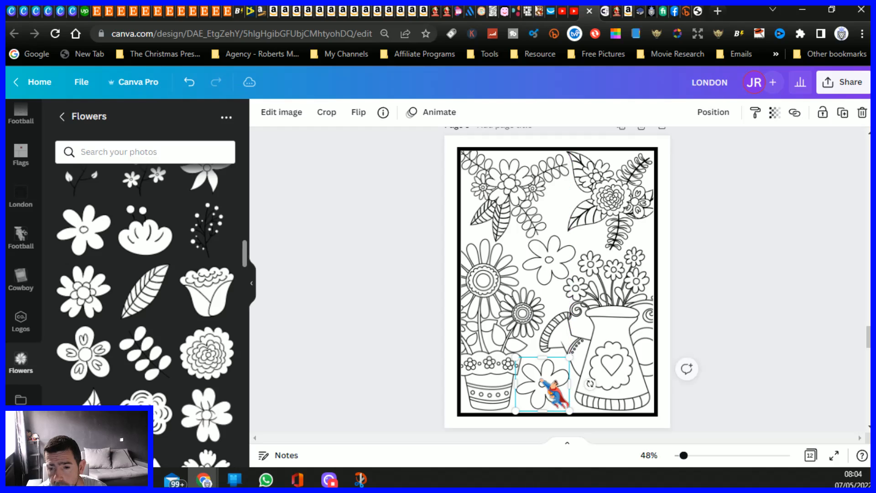
{"action": "left_click", "coordinate": [843, 113]}
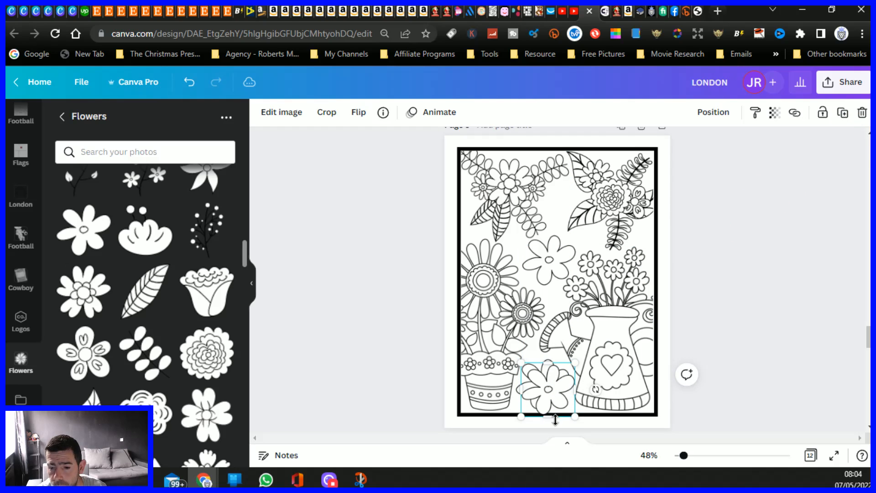
{"action": "left_click_drag", "start_coordinate": [572, 417], "coordinate": [558, 207]}
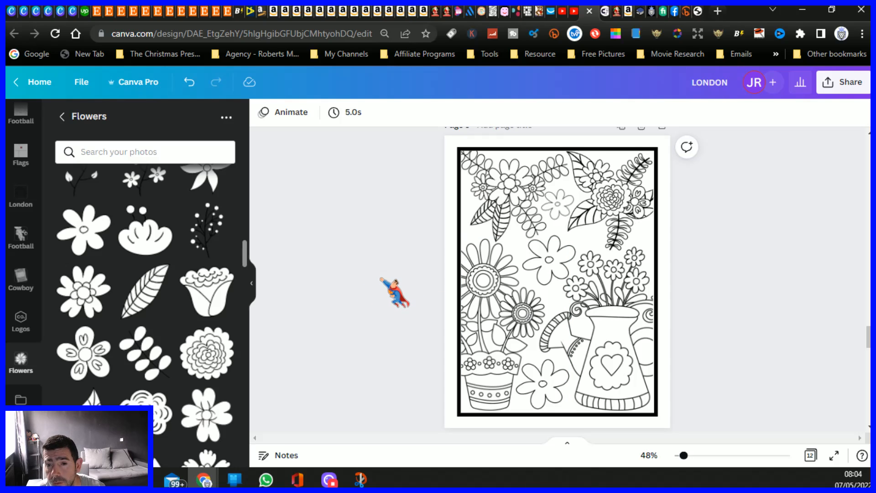
Add the large rose to page 10's upper-left corner and crop its left and top sides to the border.
{"action": "scroll", "coordinate": [438, 320], "scroll_direction": "down", "scroll_amount": 5}
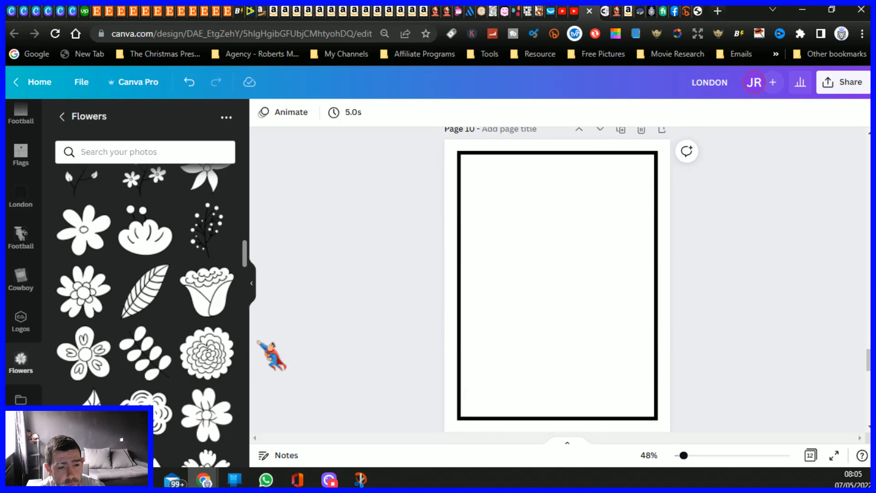
{"action": "scroll", "coordinate": [159, 375], "scroll_direction": "up", "scroll_amount": 10}
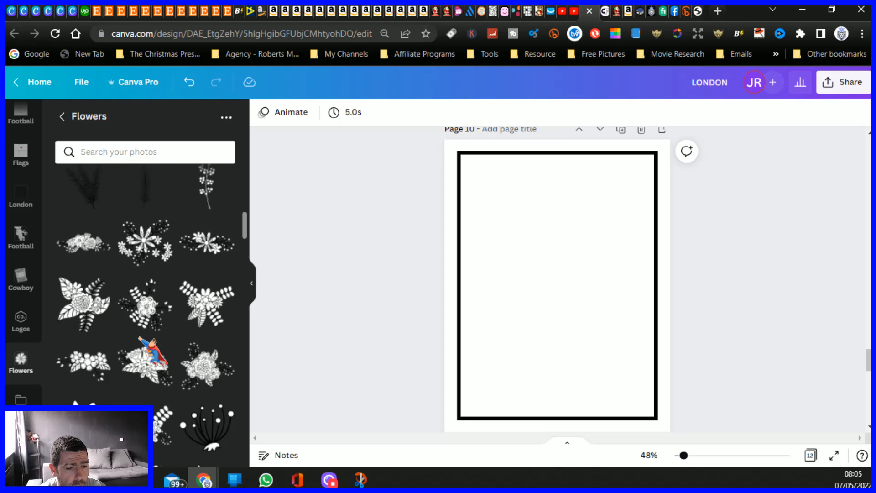
{"action": "scroll", "coordinate": [146, 347], "scroll_direction": "up", "scroll_amount": 5}
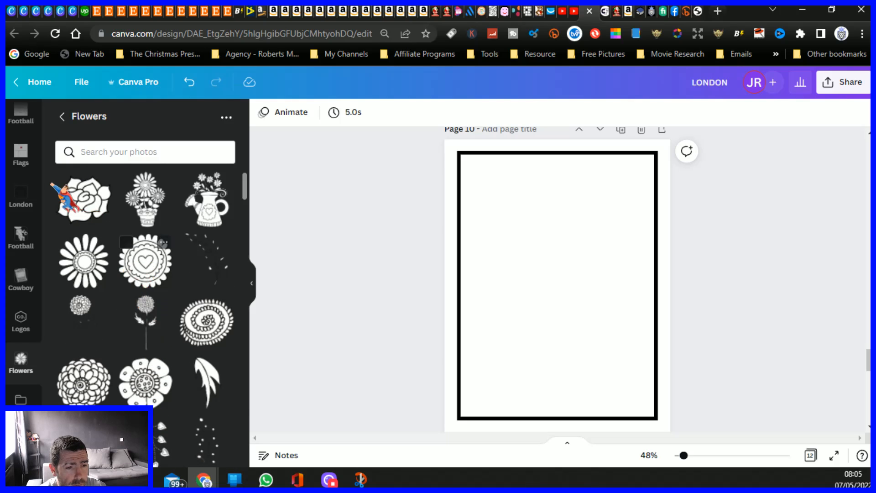
{"action": "left_click", "coordinate": [85, 200]}
{"action": "left_click_drag", "start_coordinate": [580, 306], "coordinate": [520, 215]}
{"action": "left_click_drag", "start_coordinate": [557, 251], "coordinate": [514, 242]}
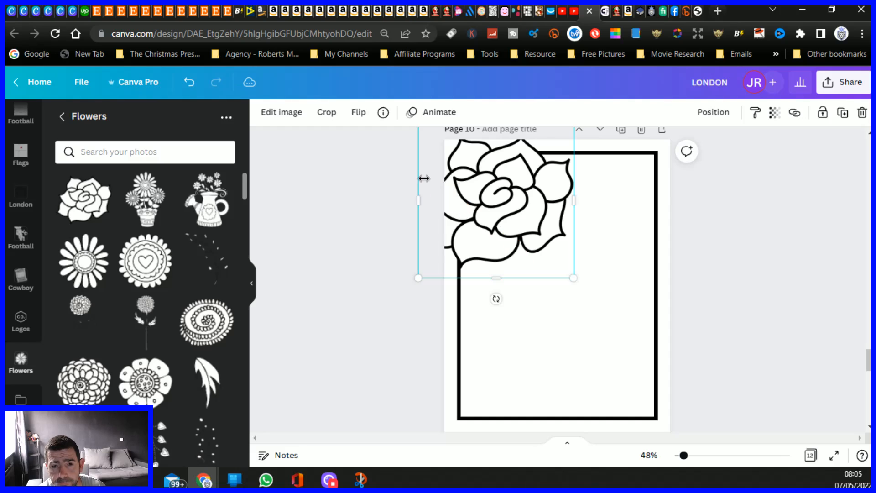
{"action": "left_click_drag", "start_coordinate": [418, 201], "coordinate": [460, 212]}
{"action": "scroll", "coordinate": [508, 238], "scroll_direction": "up", "scroll_amount": 3}
{"action": "left_click_drag", "start_coordinate": [514, 250], "coordinate": [517, 282]}
{"action": "scroll", "coordinate": [371, 285], "scroll_direction": "down", "scroll_amount": 2}
{"action": "left_click", "coordinate": [361, 297]}
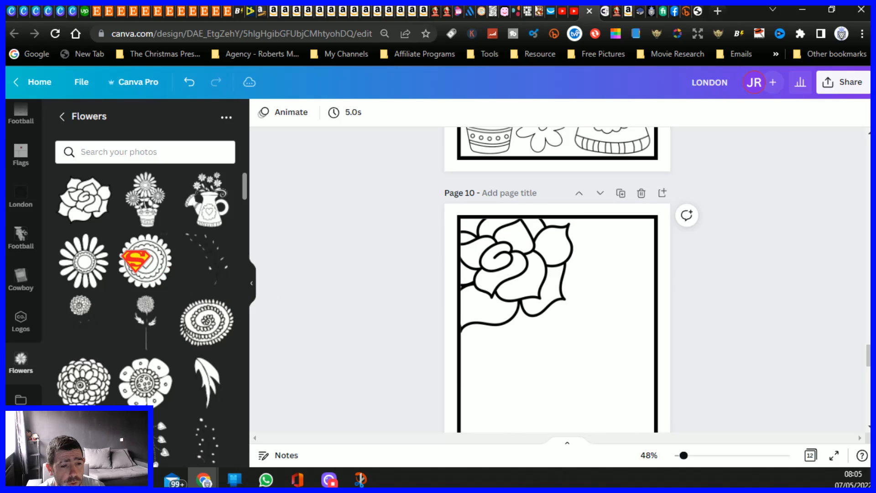
Add the scalloped flower with a heart centre in page 10's lower-right corner and crop its right and bottom sides to the border.
{"action": "left_click", "coordinate": [141, 258]}
{"action": "scroll", "coordinate": [341, 289], "scroll_direction": "down", "scroll_amount": 4}
{"action": "left_click_drag", "start_coordinate": [553, 273], "coordinate": [612, 310]}
{"action": "left_click_drag", "start_coordinate": [695, 295], "coordinate": [658, 297]}
{"action": "left_click_drag", "start_coordinate": [592, 374], "coordinate": [592, 355]}
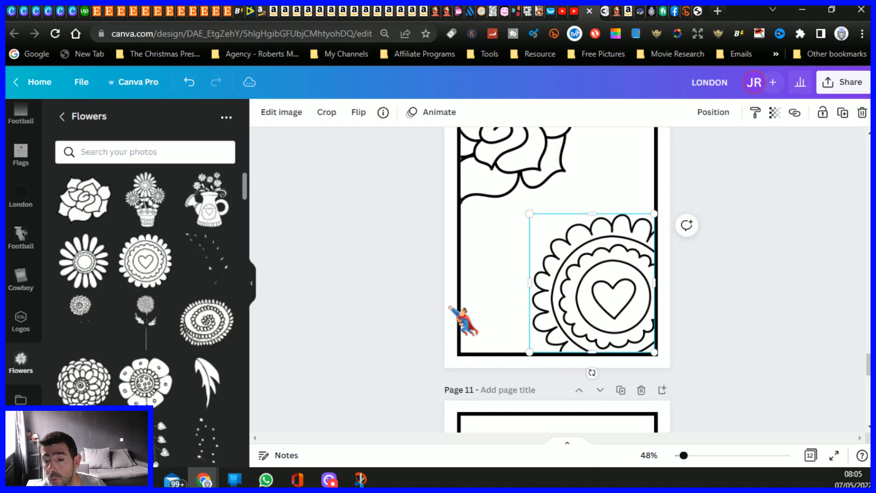
{"action": "left_click", "coordinate": [391, 258]}
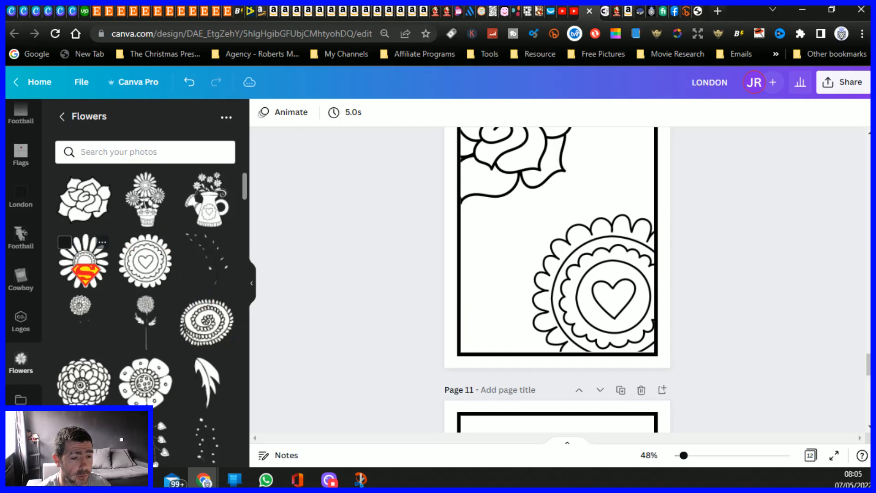
Add the long-petalled daisy in page 10's upper-right corner and crop its top and right sides to the border.
{"action": "left_click", "coordinate": [101, 270]}
{"action": "left_click_drag", "start_coordinate": [578, 259], "coordinate": [657, 137]}
{"action": "scroll", "coordinate": [678, 307], "scroll_direction": "up", "scroll_amount": 3}
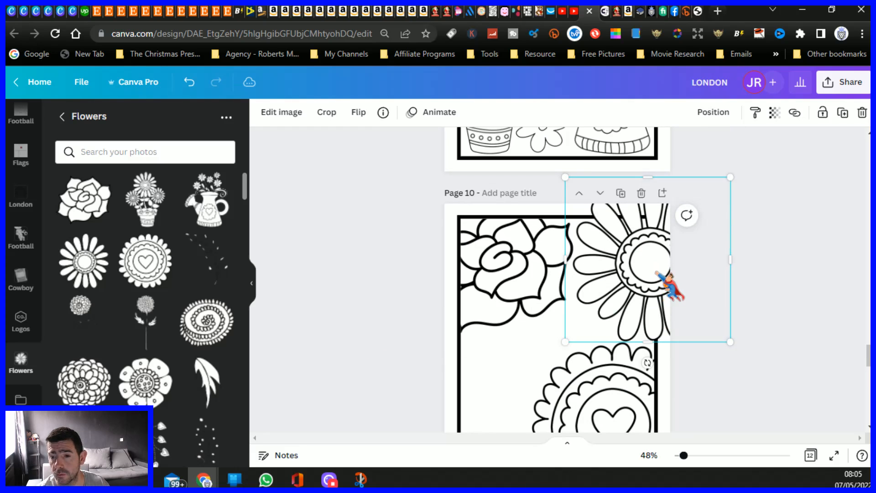
{"action": "left_click_drag", "start_coordinate": [647, 178], "coordinate": [648, 219]}
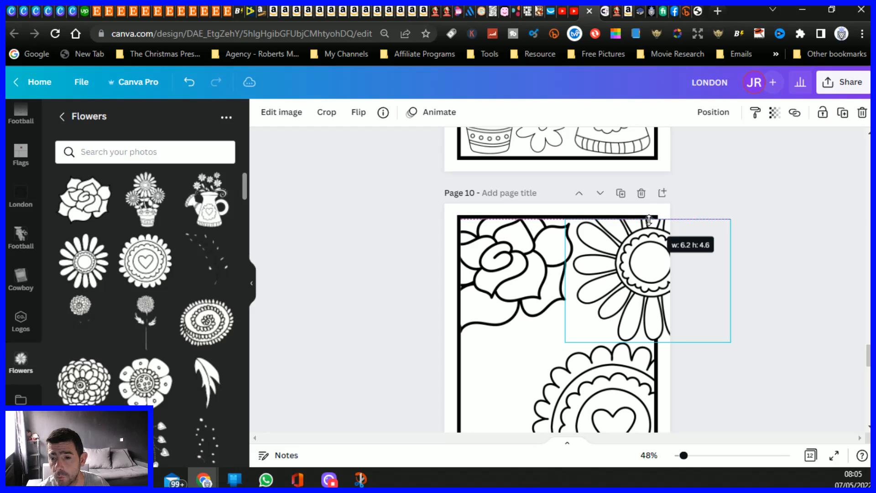
{"action": "left_click_drag", "start_coordinate": [730, 294], "coordinate": [655, 296]}
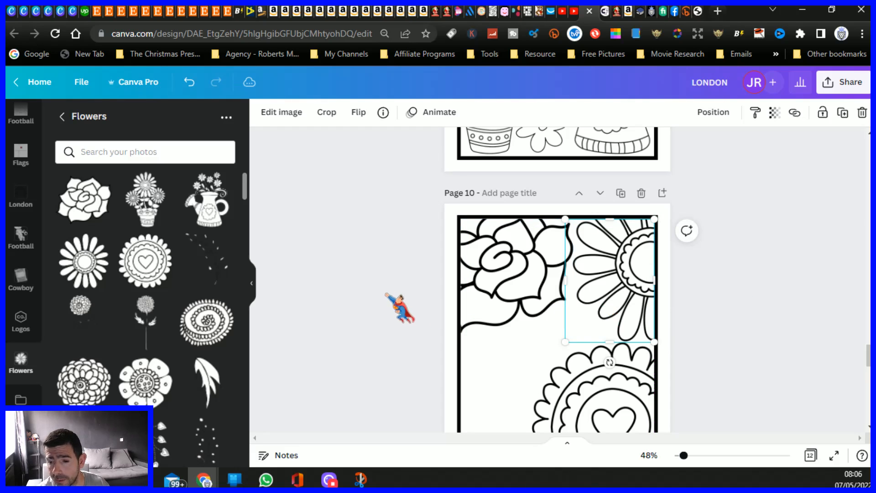
{"action": "left_click", "coordinate": [343, 282]}
Add the plain six-petal flower, enlarge it in page 10's lower-left corner and crop its left side to the border.
{"action": "scroll", "coordinate": [150, 296], "scroll_direction": "down", "scroll_amount": 3}
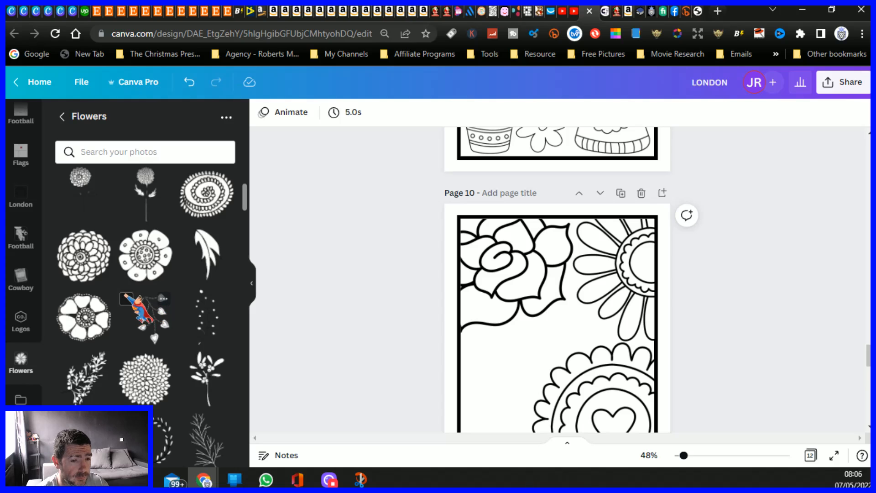
{"action": "scroll", "coordinate": [125, 296], "scroll_direction": "down", "scroll_amount": 10}
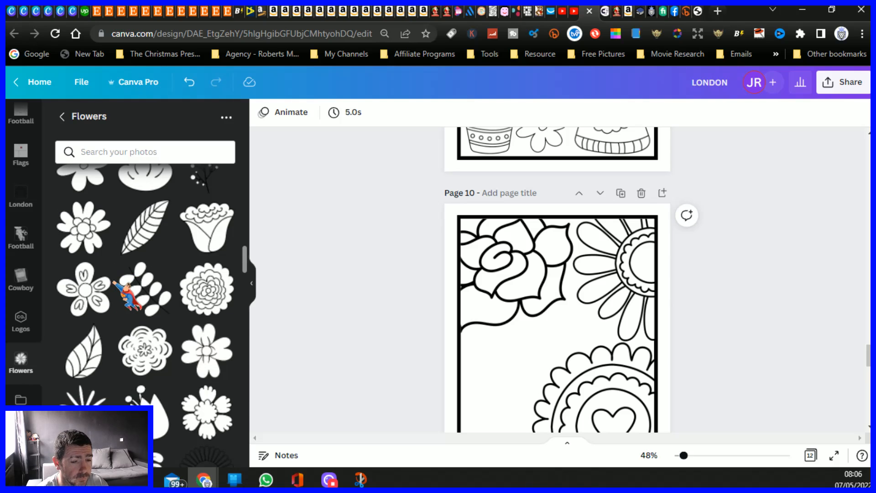
{"action": "scroll", "coordinate": [117, 285], "scroll_direction": "up", "scroll_amount": 2}
{"action": "left_click", "coordinate": [80, 233]}
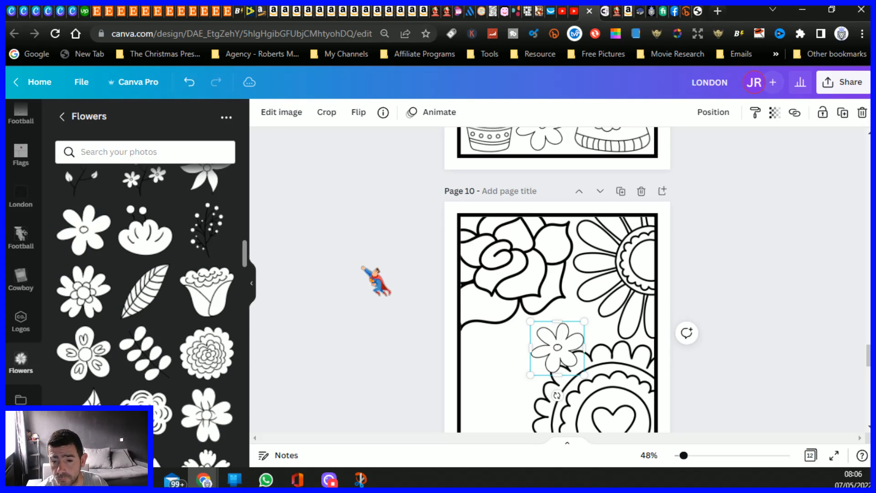
{"action": "left_click_drag", "start_coordinate": [530, 313], "coordinate": [426, 413]}
{"action": "left_click_drag", "start_coordinate": [511, 359], "coordinate": [469, 340]}
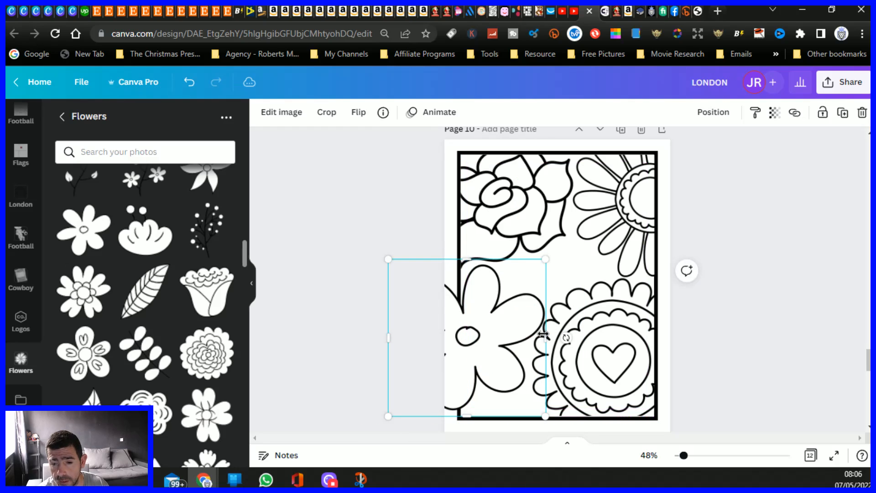
{"action": "left_click_drag", "start_coordinate": [545, 258], "coordinate": [543, 262]}
{"action": "left_click_drag", "start_coordinate": [387, 342], "coordinate": [452, 334]}
{"action": "left_click", "coordinate": [374, 292]}
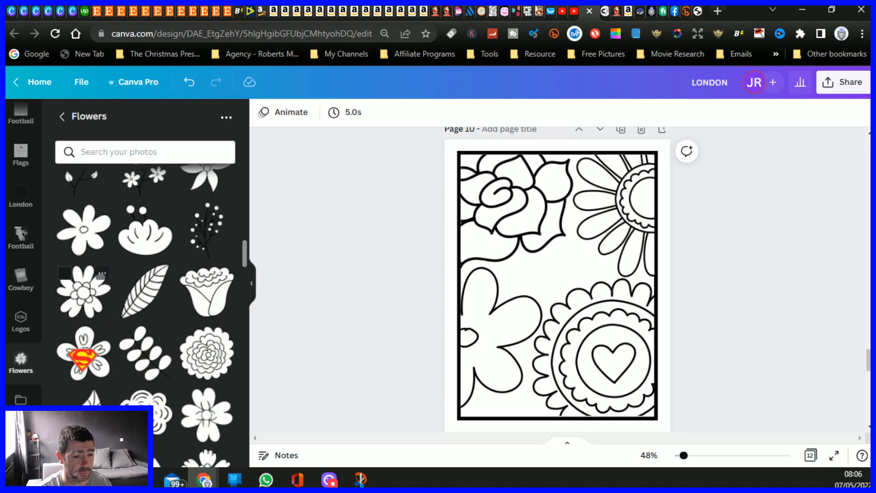
Try a shrunken five-petal flower with heart-marked petals in the middle of page 10 and delete it.
{"action": "left_click", "coordinate": [95, 352]}
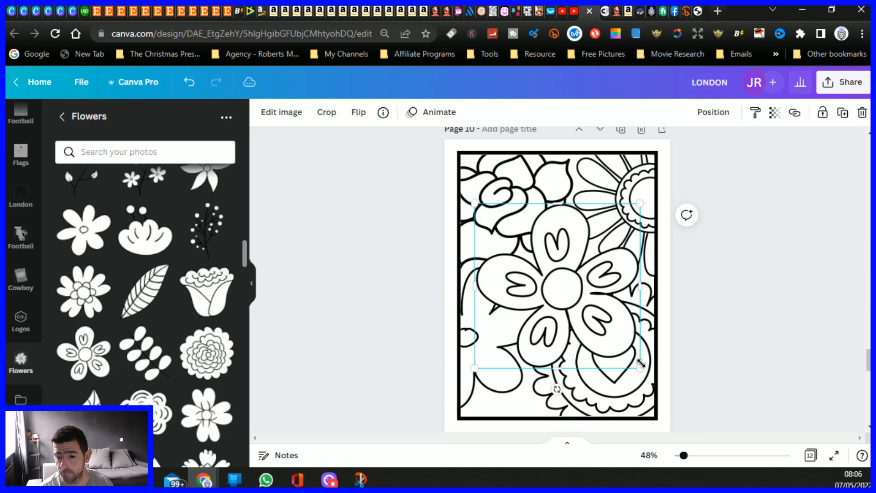
{"action": "left_click_drag", "start_coordinate": [640, 368], "coordinate": [561, 289]}
{"action": "left_click_drag", "start_coordinate": [520, 246], "coordinate": [550, 262]}
{"action": "right_click", "coordinate": [550, 269]}
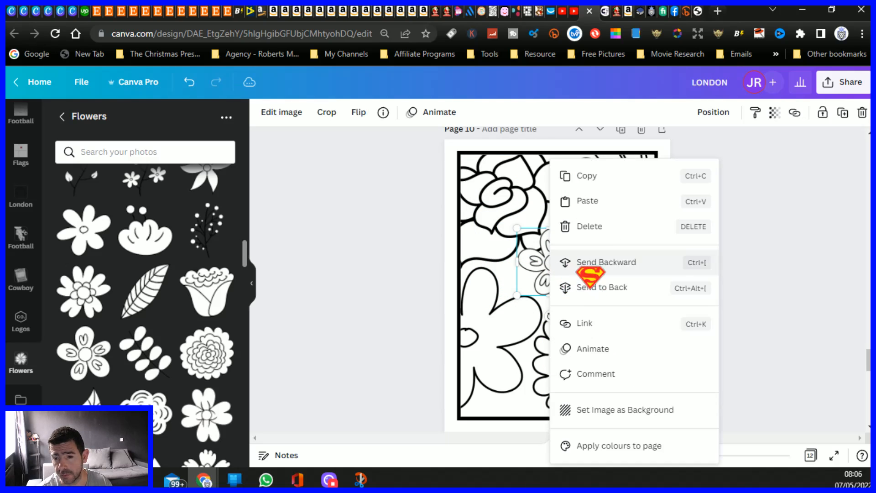
{"action": "left_click", "coordinate": [589, 226]}
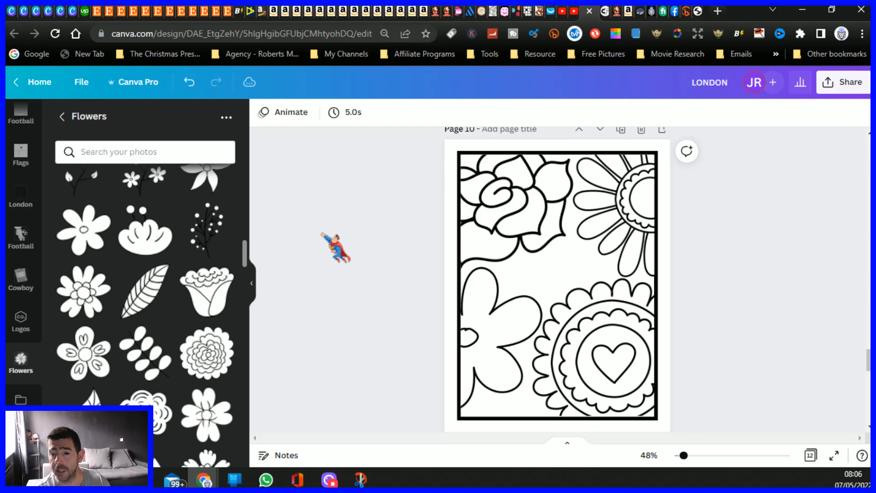
Add the ruffled cup-shaped flower in page 11's lower-right corner and crop its right and bottom sides to the border.
{"action": "scroll", "coordinate": [333, 239], "scroll_direction": "down", "scroll_amount": 7}
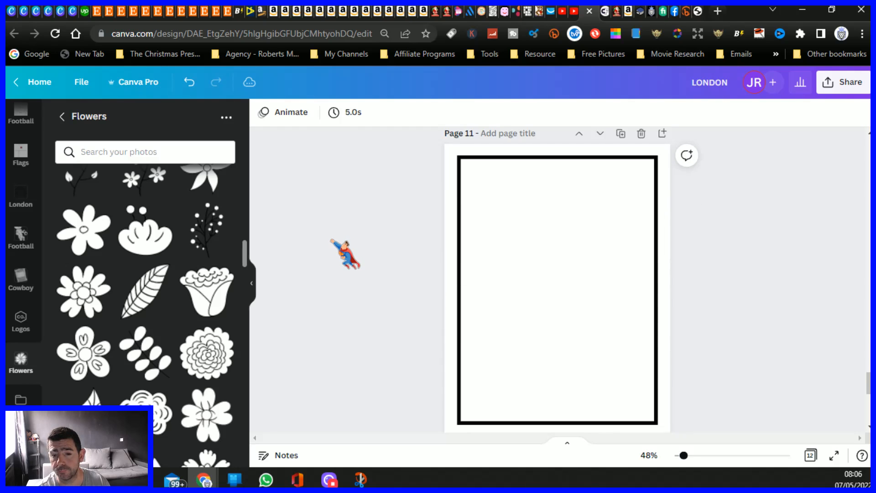
{"action": "left_click", "coordinate": [201, 297]}
{"action": "left_click_drag", "start_coordinate": [587, 294], "coordinate": [646, 363]}
{"action": "left_click_drag", "start_coordinate": [697, 353], "coordinate": [657, 364]}
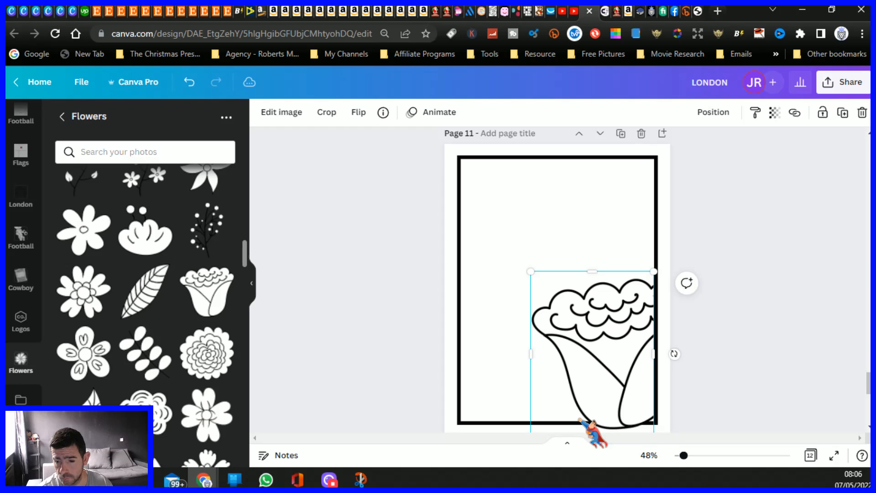
{"action": "scroll", "coordinate": [580, 419], "scroll_direction": "down", "scroll_amount": 2}
{"action": "left_click_drag", "start_coordinate": [591, 371], "coordinate": [590, 358]}
{"action": "left_click", "coordinate": [347, 340]}
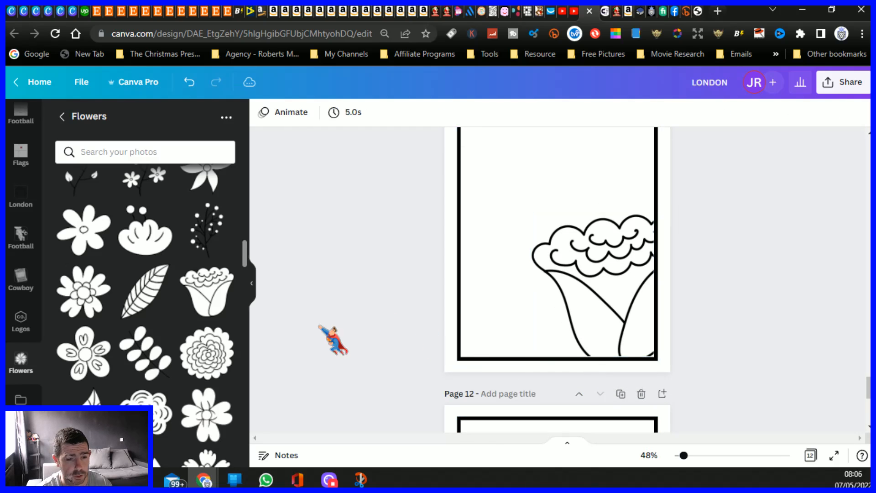
Add the heart-petalled flower with a beaded centre in page 11's upper-left corner and crop its top and left sides to the border.
{"action": "left_click_drag", "start_coordinate": [117, 290], "coordinate": [491, 315]}
{"action": "scroll", "coordinate": [491, 315], "scroll_direction": "up", "scroll_amount": 3}
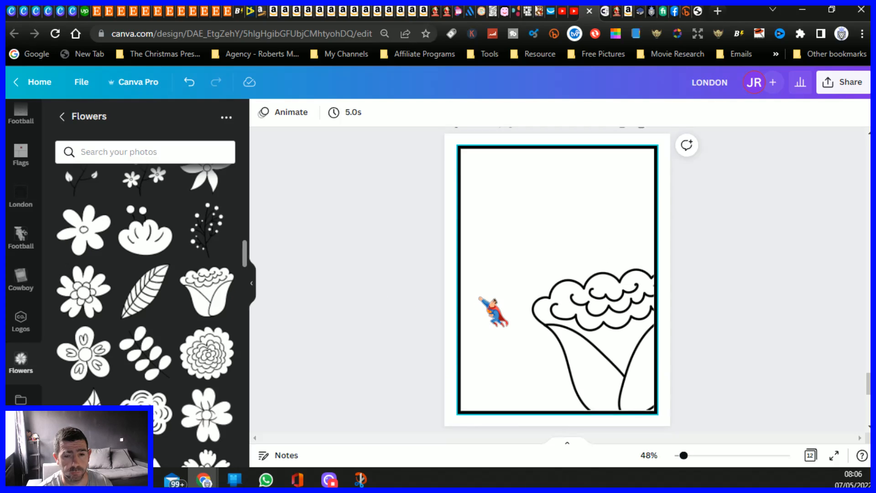
{"action": "left_click", "coordinate": [66, 299]}
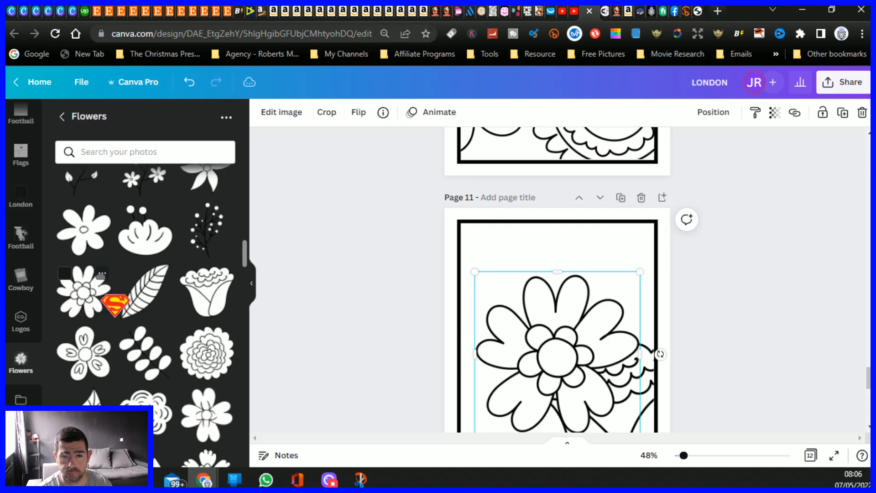
{"action": "left_click_drag", "start_coordinate": [587, 356], "coordinate": [508, 273]}
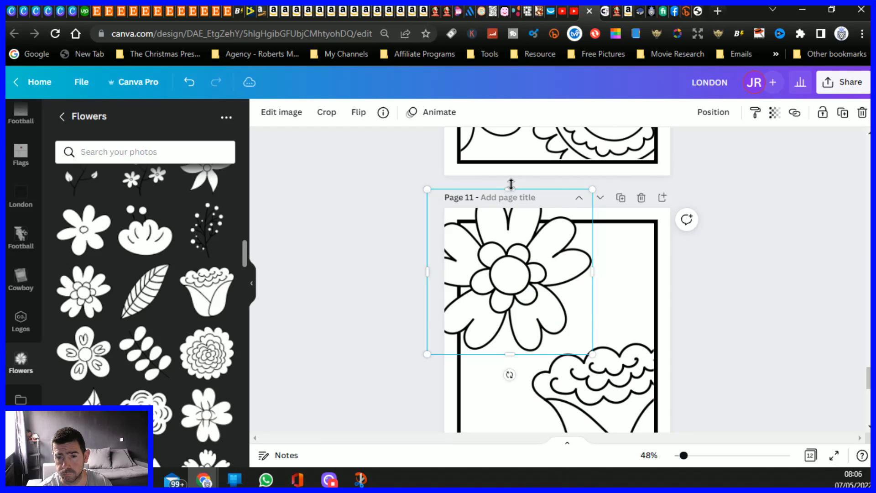
{"action": "left_click_drag", "start_coordinate": [508, 191], "coordinate": [508, 224]}
{"action": "left_click_drag", "start_coordinate": [425, 287], "coordinate": [459, 287]}
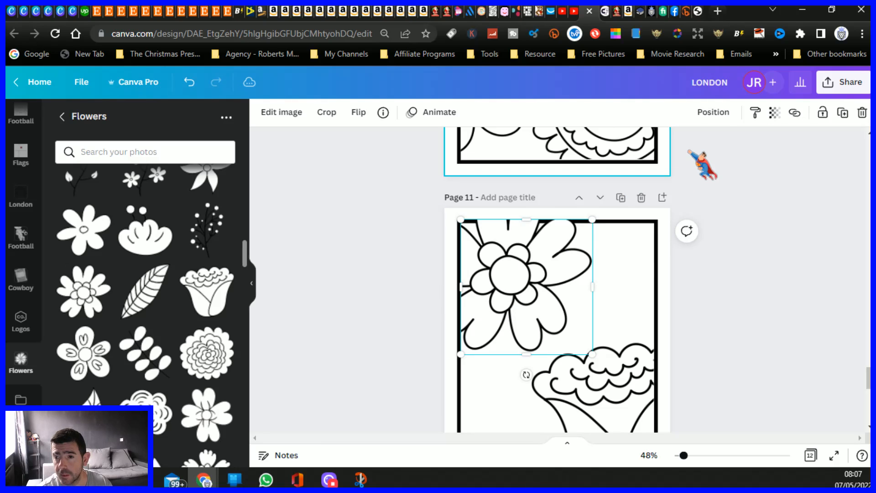
Send page 11's upper-left flower one layer backward.
{"action": "left_click", "coordinate": [715, 115]}
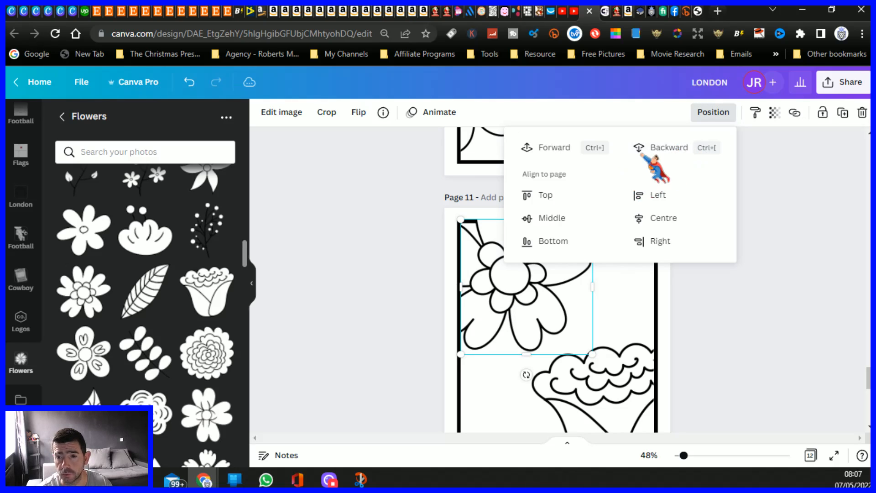
{"action": "left_click", "coordinate": [673, 148]}
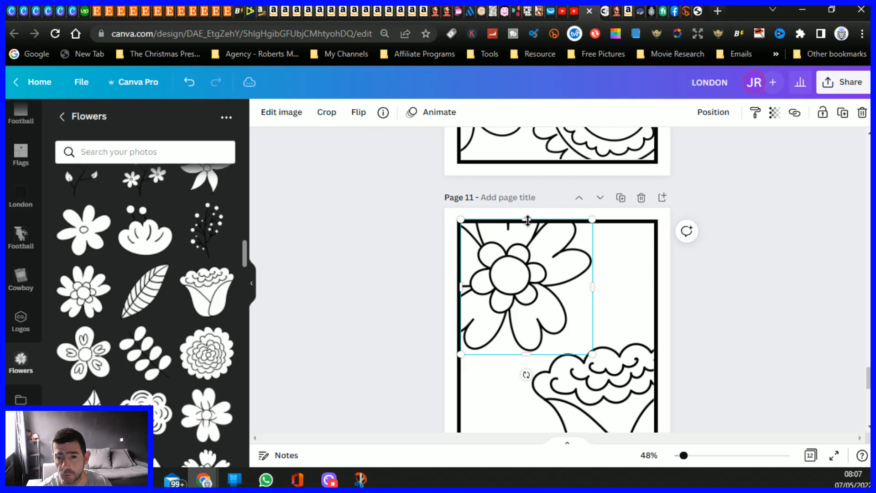
{"action": "left_click", "coordinate": [366, 243]}
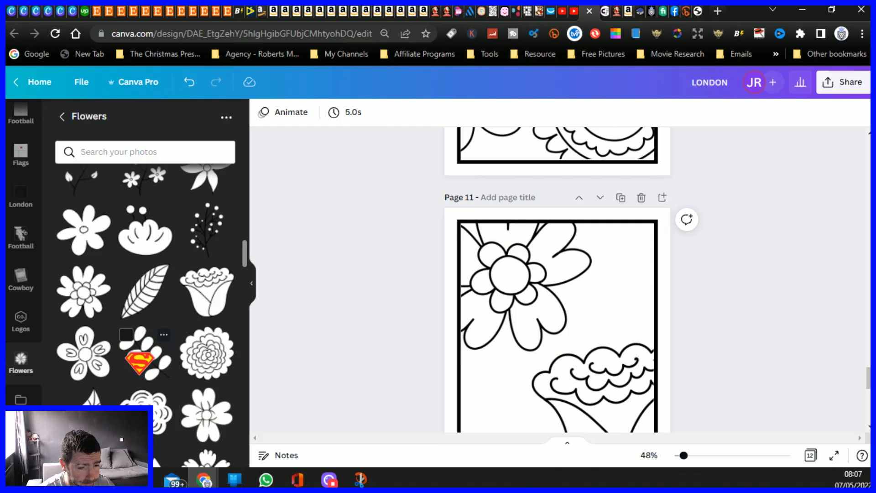
{"action": "scroll", "coordinate": [408, 288], "scroll_direction": "down", "scroll_amount": 2}
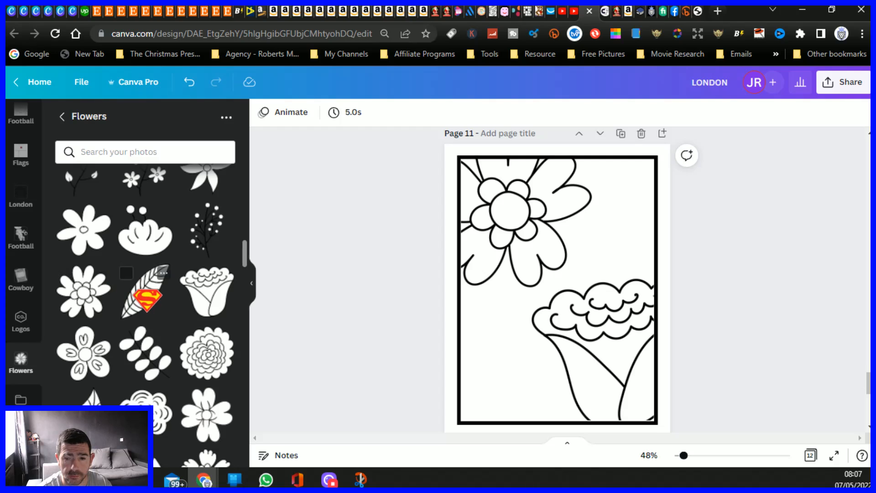
Add the slanted veined leaf to page 11, shrink it and fit it in the gap above the ruffled flower.
{"action": "left_click", "coordinate": [183, 302]}
{"action": "left_click_drag", "start_coordinate": [642, 211], "coordinate": [597, 250]}
{"action": "left_click_drag", "start_coordinate": [528, 352], "coordinate": [512, 387]}
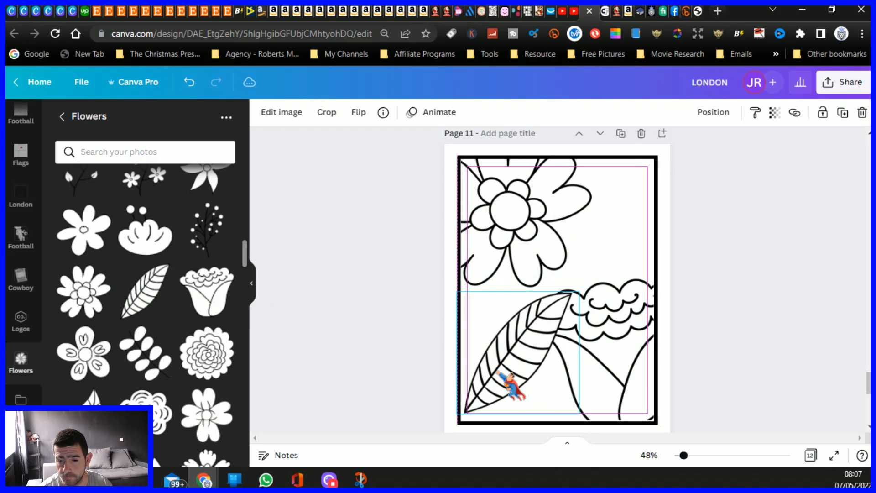
{"action": "left_click_drag", "start_coordinate": [578, 291], "coordinate": [522, 315]}
{"action": "left_click_drag", "start_coordinate": [520, 367], "coordinate": [621, 225]}
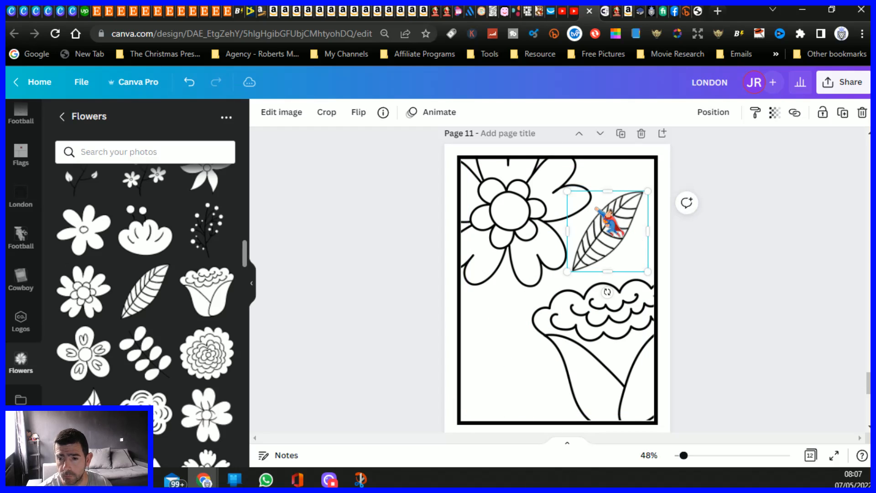
{"action": "mouse_move", "coordinate": [651, 188]}
{"action": "left_mouse_down"}
{"action": "mouse_move", "coordinate": [657, 176]}
{"action": "mouse_move", "coordinate": [655, 185]}
{"action": "left_mouse_up"}
{"action": "left_click_drag", "start_coordinate": [569, 275], "coordinate": [562, 276]}
{"action": "left_click_drag", "start_coordinate": [655, 183], "coordinate": [656, 180]}
{"action": "left_click", "coordinate": [371, 249]}
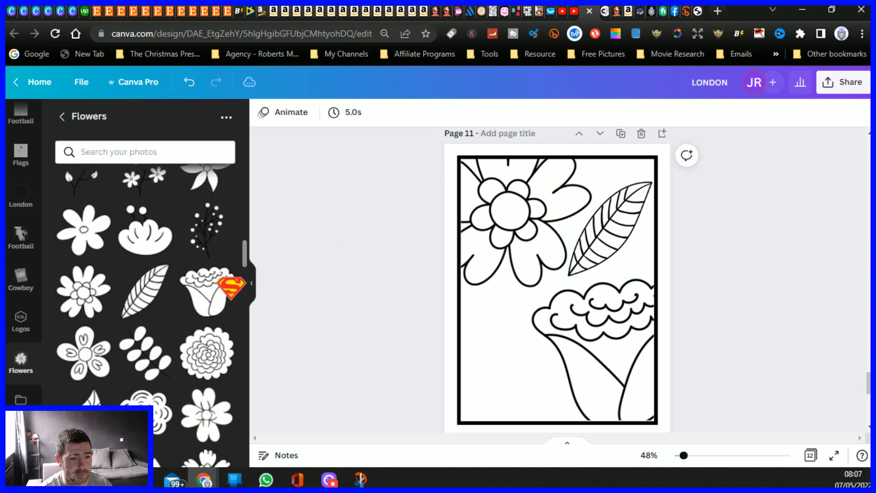
Add the branch with oval leaves to page 11's lower-left corner, shrunk and rotated more upright to fit inside the border.
{"action": "left_click", "coordinate": [137, 356]}
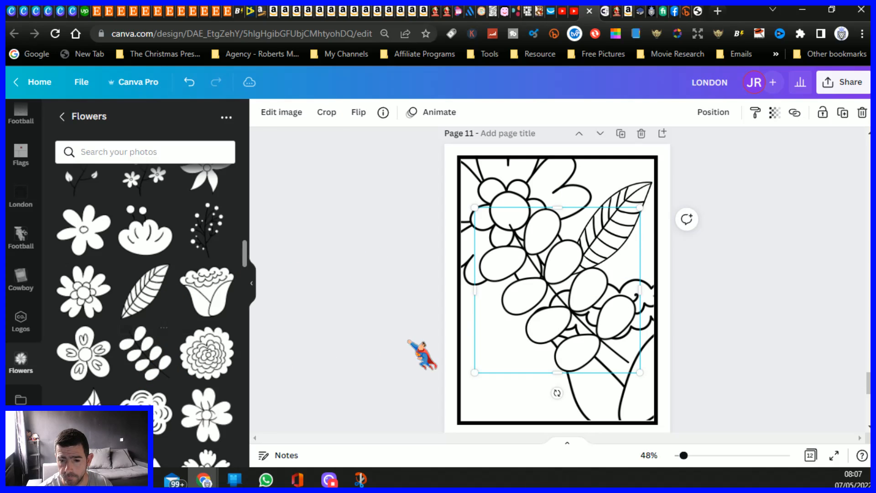
{"action": "left_click_drag", "start_coordinate": [589, 308], "coordinate": [519, 356]}
{"action": "left_click_drag", "start_coordinate": [405, 254], "coordinate": [479, 295]}
{"action": "left_click_drag", "start_coordinate": [498, 359], "coordinate": [488, 349]}
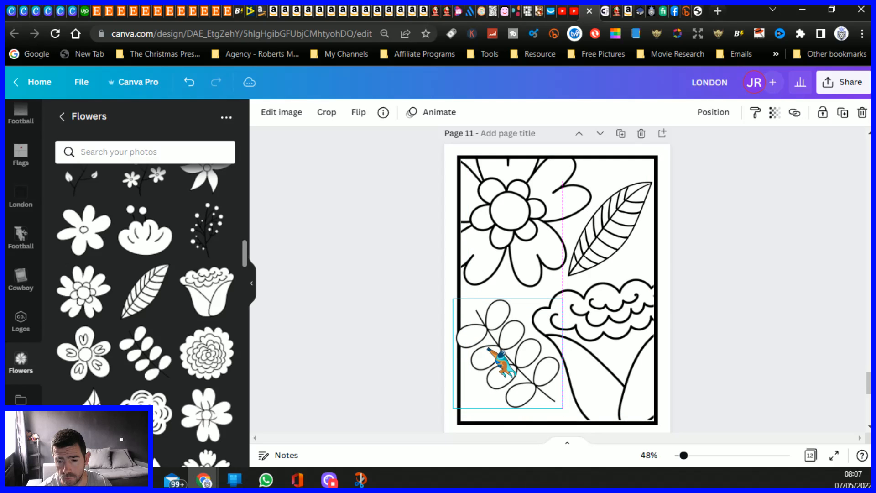
{"action": "left_click_drag", "start_coordinate": [507, 425], "coordinate": [482, 425]}
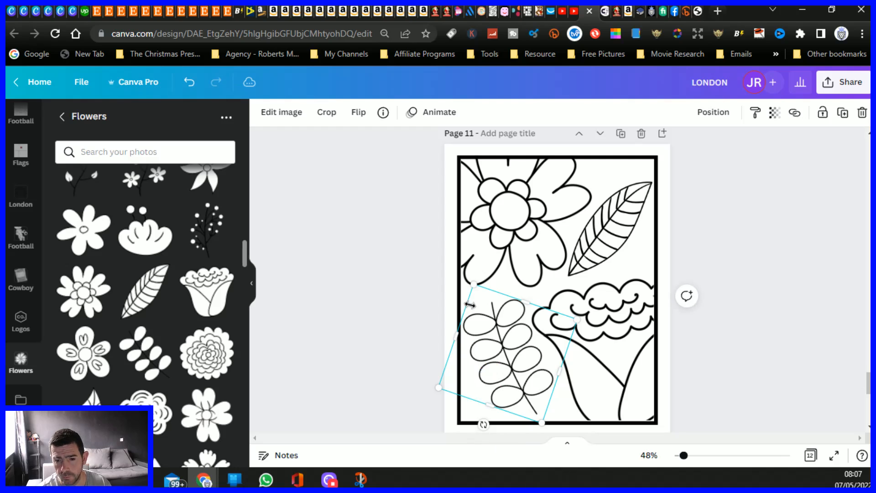
{"action": "left_click_drag", "start_coordinate": [475, 282], "coordinate": [472, 279]}
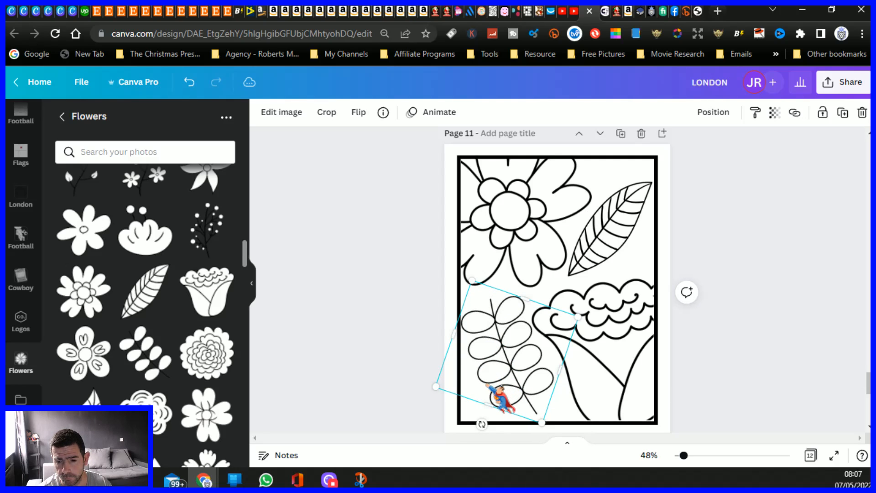
{"action": "left_click_drag", "start_coordinate": [482, 425], "coordinate": [477, 431]}
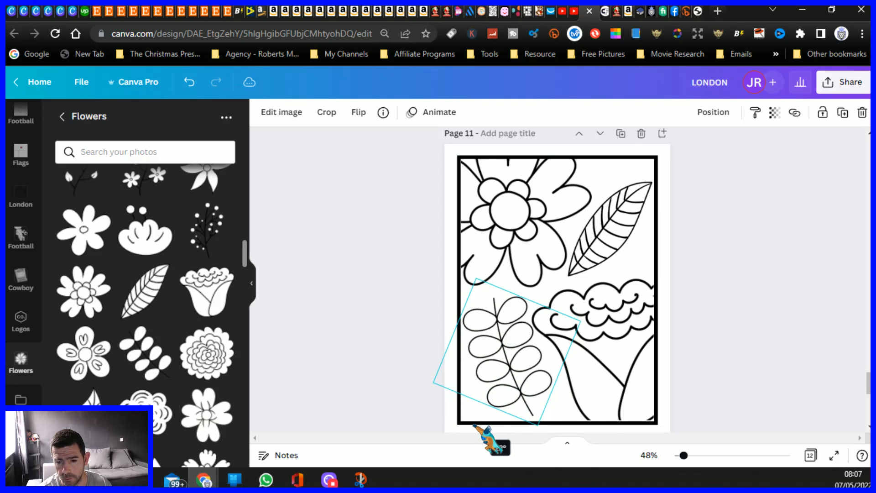
{"action": "left_click", "coordinate": [319, 321]}
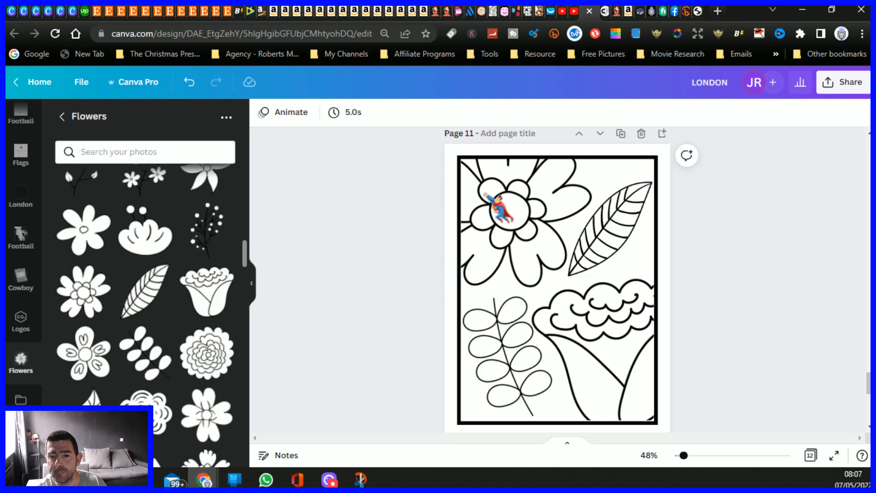
Add the tulip in an oval outline to page 12 and shrink it into the lower-right corner of the border.
{"action": "scroll", "coordinate": [390, 267], "scroll_direction": "down", "scroll_amount": 8}
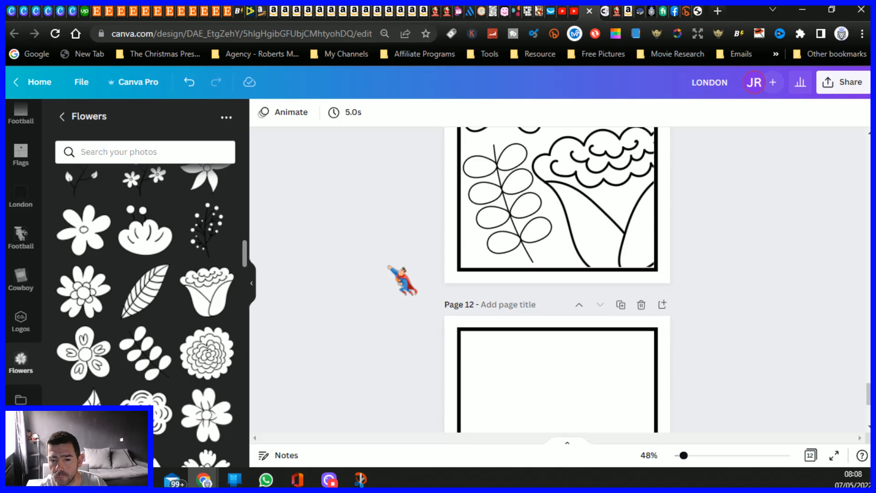
{"action": "scroll", "coordinate": [390, 267], "scroll_direction": "up", "scroll_amount": 1}
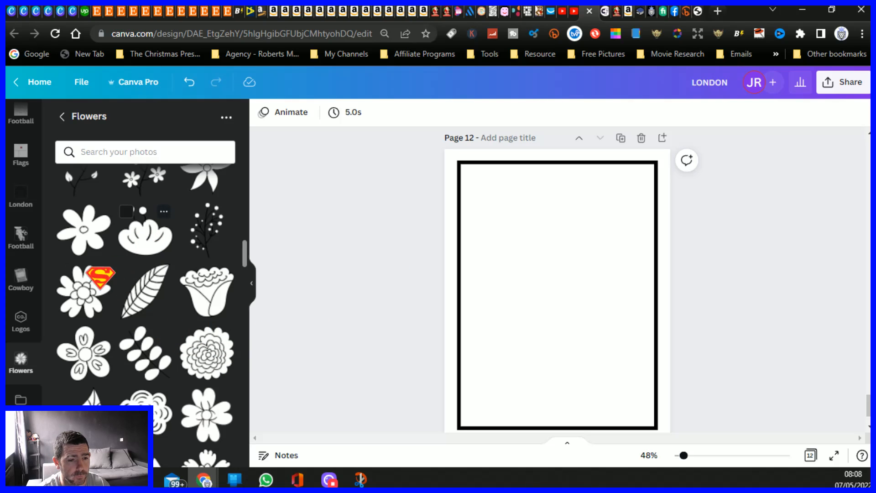
{"action": "scroll", "coordinate": [100, 277], "scroll_direction": "down", "scroll_amount": 6}
{"action": "scroll", "coordinate": [102, 292], "scroll_direction": "down", "scroll_amount": 10}
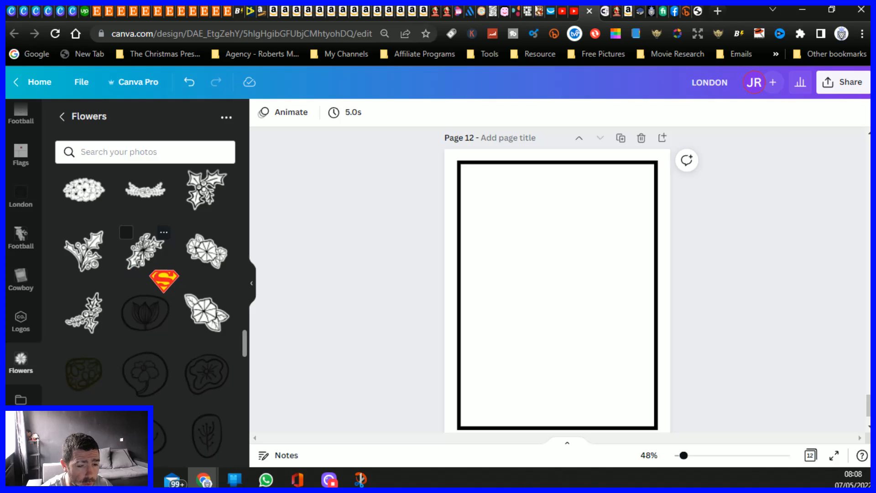
{"action": "scroll", "coordinate": [155, 285], "scroll_direction": "down", "scroll_amount": 4}
{"action": "scroll", "coordinate": [87, 316], "scroll_direction": "up", "scroll_amount": 3}
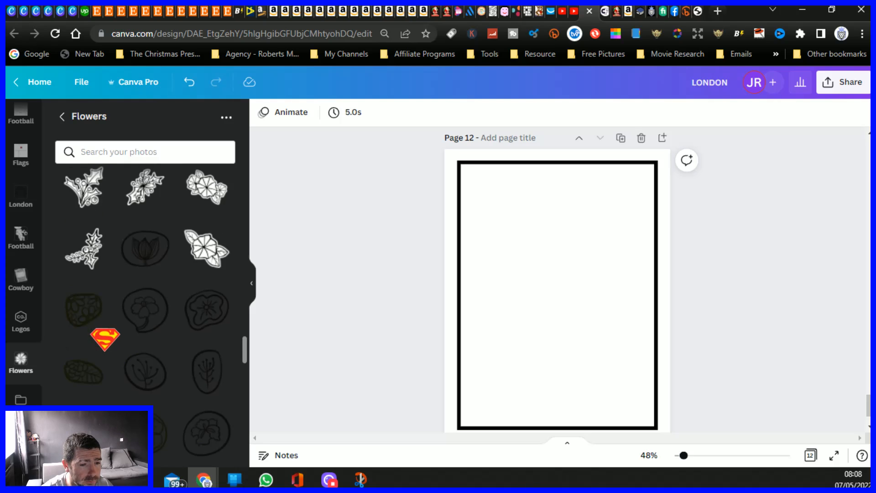
{"action": "left_click", "coordinate": [141, 250]}
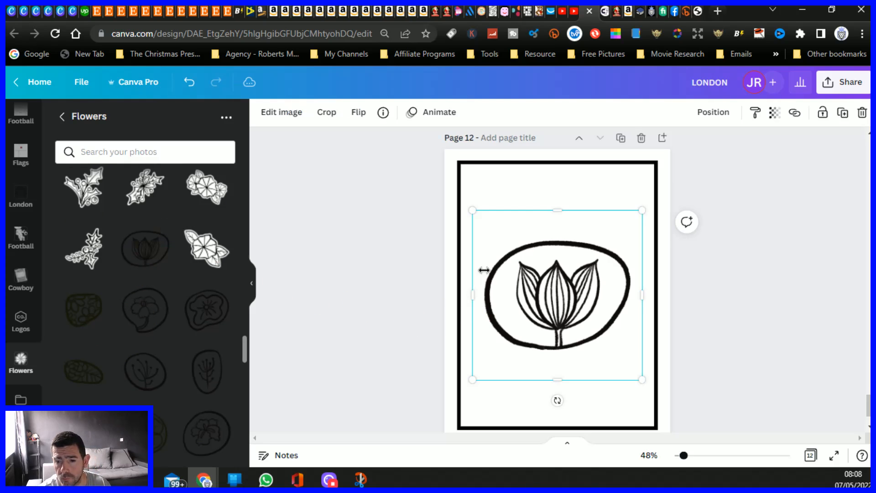
{"action": "left_click_drag", "start_coordinate": [558, 361], "coordinate": [569, 409]}
{"action": "left_click_drag", "start_coordinate": [488, 283], "coordinate": [548, 309]}
{"action": "mouse_move", "coordinate": [566, 387]}
{"action": "left_mouse_down"}
{"action": "mouse_move", "coordinate": [574, 377]}
{"action": "mouse_move", "coordinate": [576, 386]}
{"action": "left_mouse_up"}
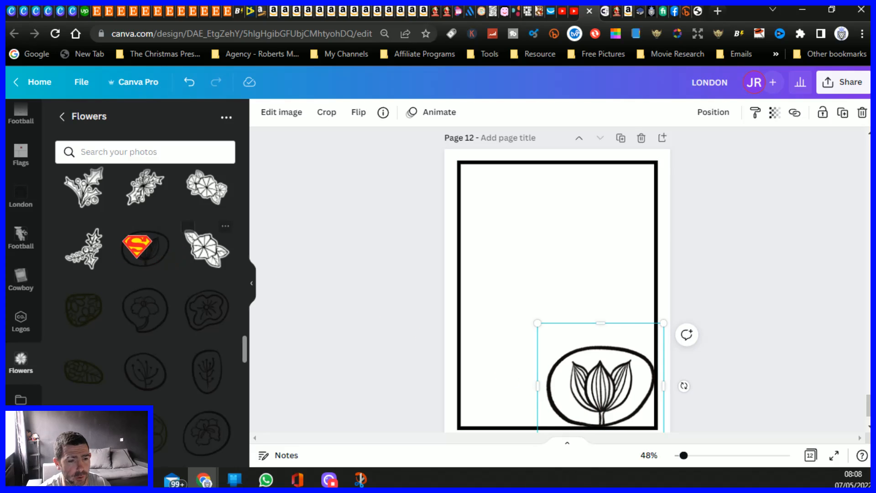
Add the stemmed flower in a teardrop-like outline to page 12 and shrink it into the lower-left corner beside the tulip.
{"action": "left_click", "coordinate": [135, 315]}
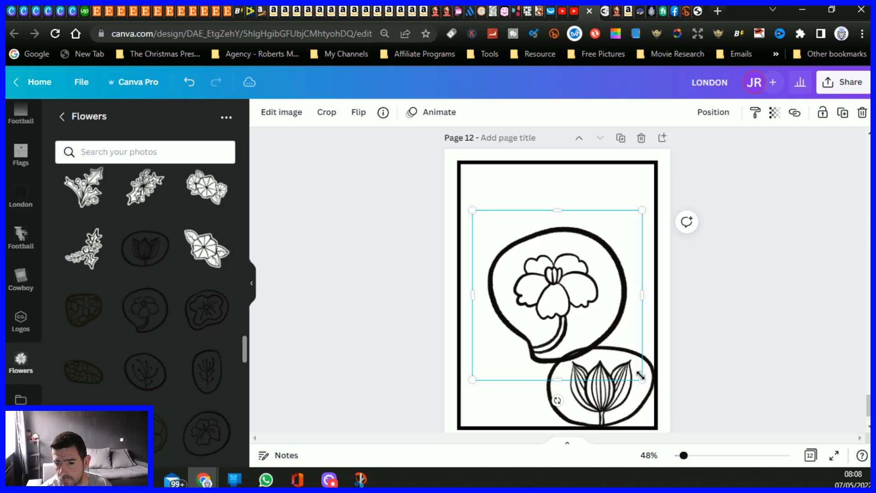
{"action": "left_click_drag", "start_coordinate": [640, 375], "coordinate": [617, 356]}
{"action": "left_click_drag", "start_coordinate": [547, 297], "coordinate": [500, 308]}
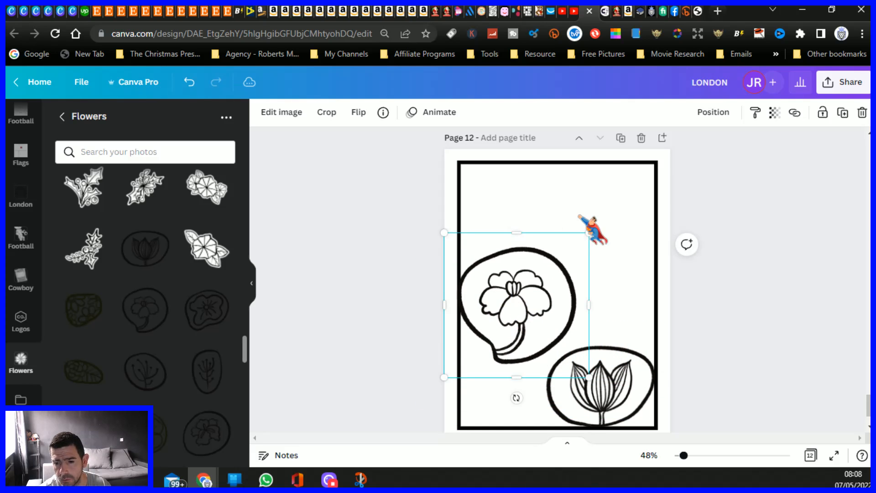
{"action": "left_click_drag", "start_coordinate": [589, 232], "coordinate": [558, 257]}
{"action": "left_click_drag", "start_coordinate": [522, 331], "coordinate": [515, 367]}
{"action": "left_click", "coordinate": [382, 307]}
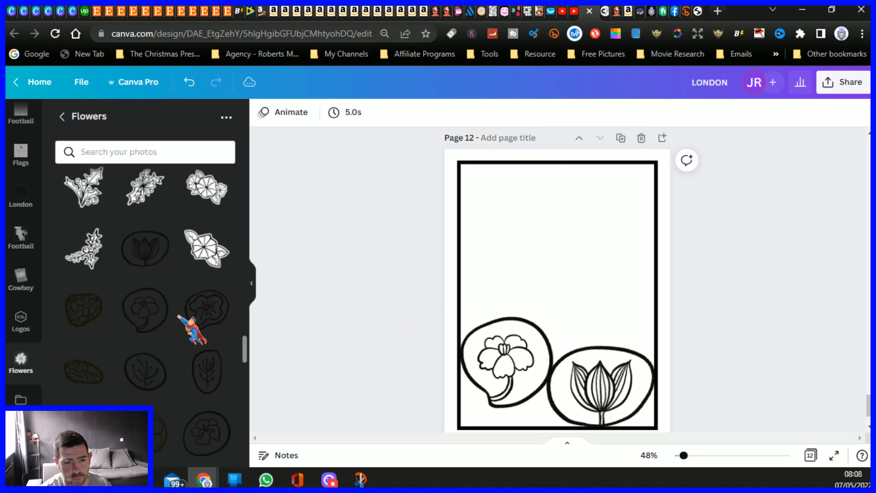
Add the wavy-edged outlined flower to page 12 and shrink it to fit directly above the tulip.
{"action": "left_click", "coordinate": [199, 317]}
{"action": "left_click_drag", "start_coordinate": [524, 251], "coordinate": [593, 292]}
{"action": "left_click_drag", "start_coordinate": [506, 206], "coordinate": [543, 233]}
{"action": "mouse_move", "coordinate": [592, 305]}
{"action": "left_mouse_down"}
{"action": "mouse_move", "coordinate": [588, 293]}
{"action": "mouse_move", "coordinate": [584, 300]}
{"action": "left_mouse_up"}
{"action": "left_click", "coordinate": [292, 299]}
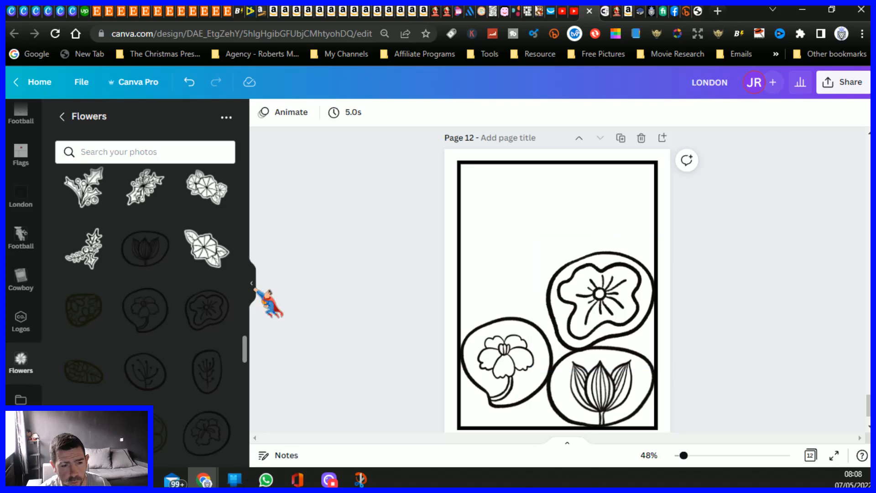
Add the circled sprig with dotted tips to page 12 and shrink it to fit above the lower-left flower.
{"action": "left_click", "coordinate": [161, 370]}
{"action": "left_click_drag", "start_coordinate": [548, 302], "coordinate": [484, 274]}
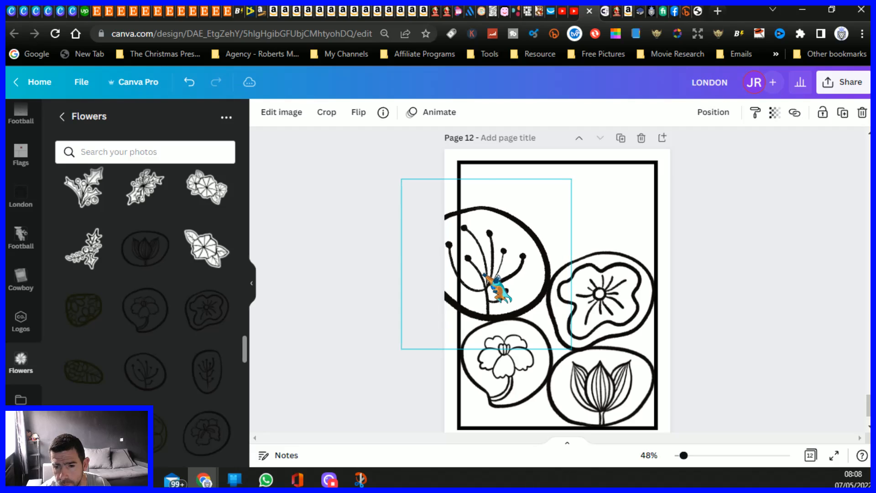
{"action": "left_click_drag", "start_coordinate": [401, 179], "coordinate": [464, 206]}
{"action": "left_click_drag", "start_coordinate": [501, 296], "coordinate": [499, 289]}
{"action": "left_click_drag", "start_coordinate": [440, 211], "coordinate": [451, 215]}
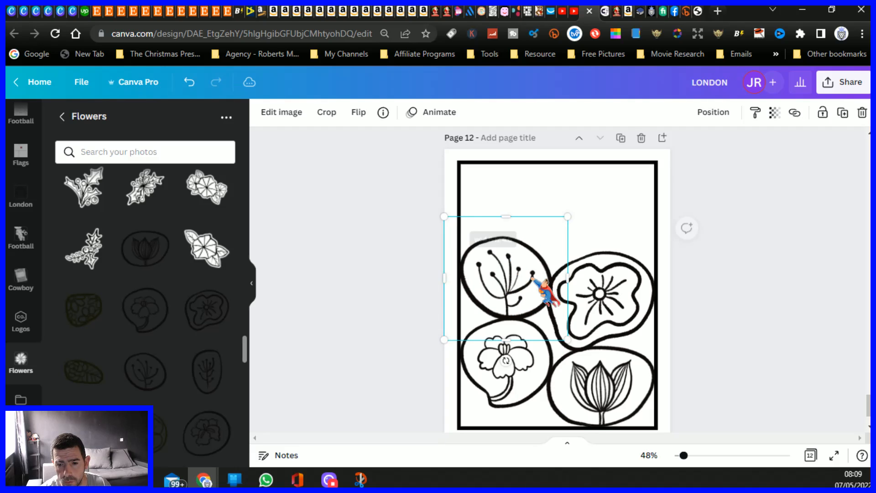
{"action": "left_click_drag", "start_coordinate": [568, 215], "coordinate": [566, 216]}
{"action": "left_click", "coordinate": [345, 239]}
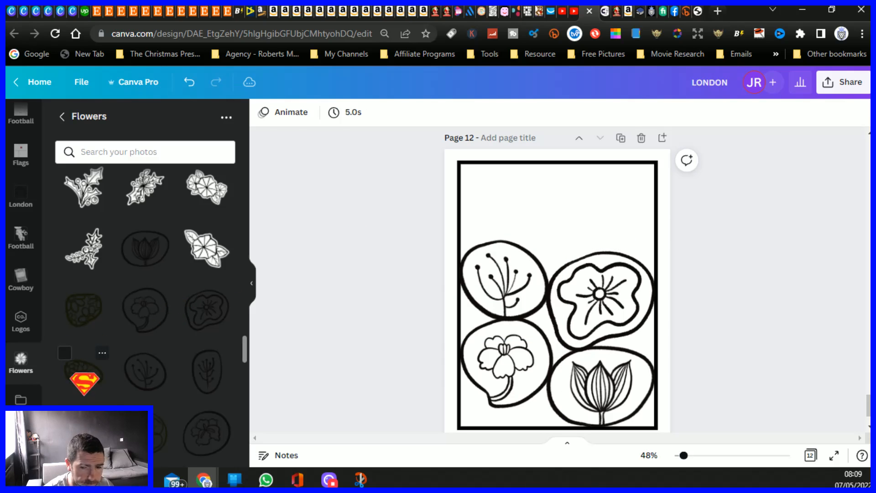
Try the oval rose-and-leaf image in the upper part of page 12 and delete it.
{"action": "left_click_drag", "start_coordinate": [73, 374], "coordinate": [468, 254]}
{"action": "left_click_drag", "start_coordinate": [557, 296], "coordinate": [584, 231]}
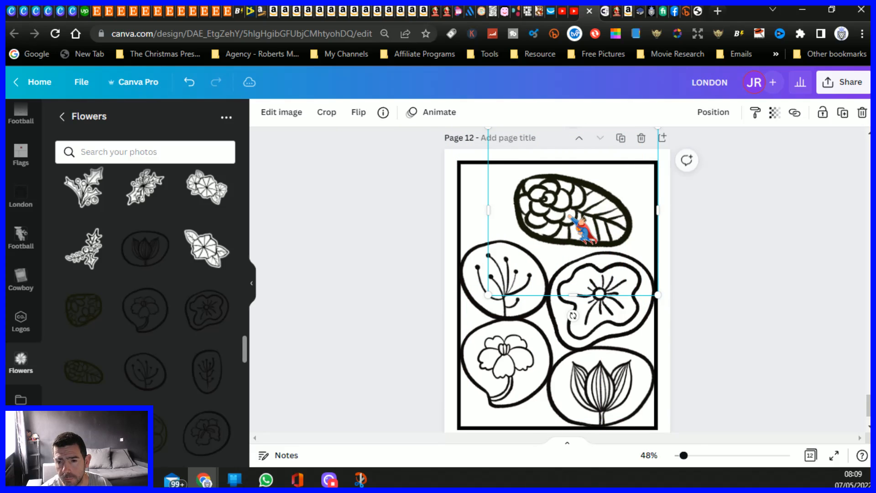
{"action": "right_click", "coordinate": [587, 235]}
{"action": "left_click", "coordinate": [607, 227]}
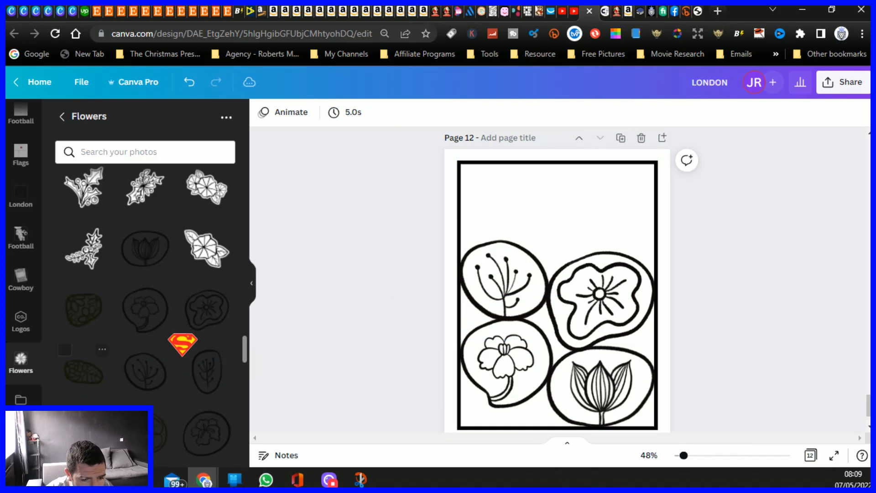
Add the circled ruffled-petal flower to page 12 and shrink it into the upper-right corner above the wavy-edged flower.
{"action": "scroll", "coordinate": [103, 393], "scroll_direction": "down", "scroll_amount": 2}
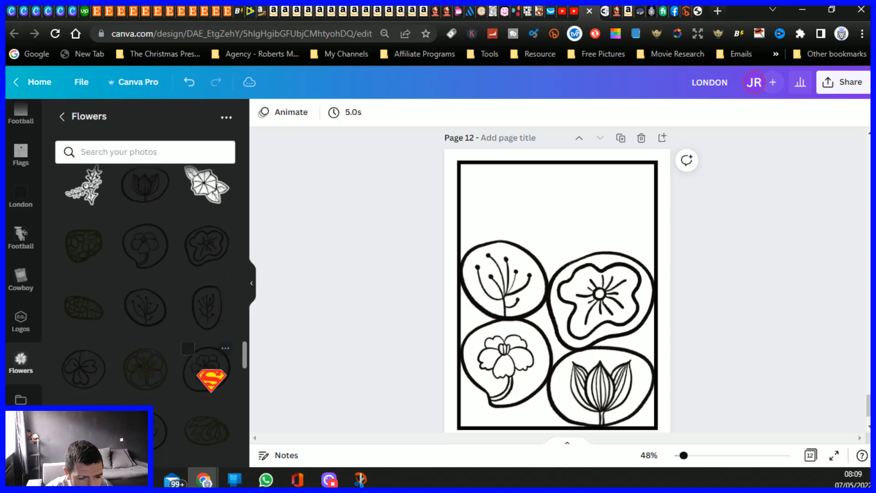
{"action": "left_click", "coordinate": [206, 369]}
{"action": "left_click_drag", "start_coordinate": [512, 264], "coordinate": [596, 216]}
{"action": "scroll", "coordinate": [646, 171], "scroll_direction": "up", "scroll_amount": 2}
{"action": "left_click_drag", "start_coordinate": [683, 166], "coordinate": [642, 184]}
{"action": "left_click_drag", "start_coordinate": [515, 182], "coordinate": [547, 209]}
{"action": "left_click_drag", "start_coordinate": [546, 338], "coordinate": [552, 330]}
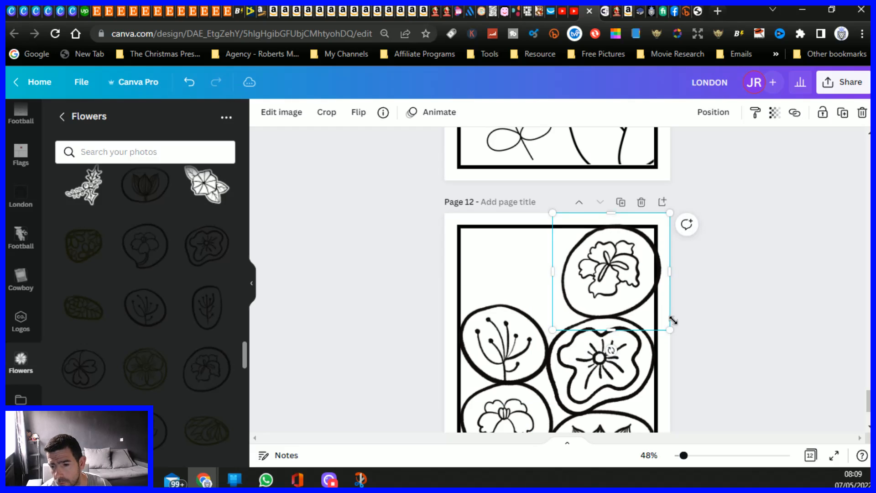
{"action": "left_click_drag", "start_coordinate": [669, 211], "coordinate": [651, 222]}
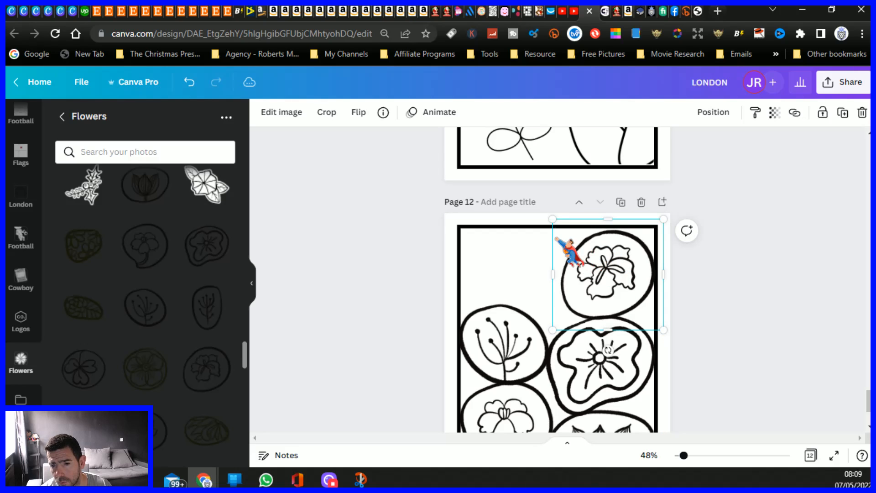
{"action": "left_click_drag", "start_coordinate": [549, 217], "coordinate": [548, 215]}
{"action": "left_click", "coordinate": [377, 296]}
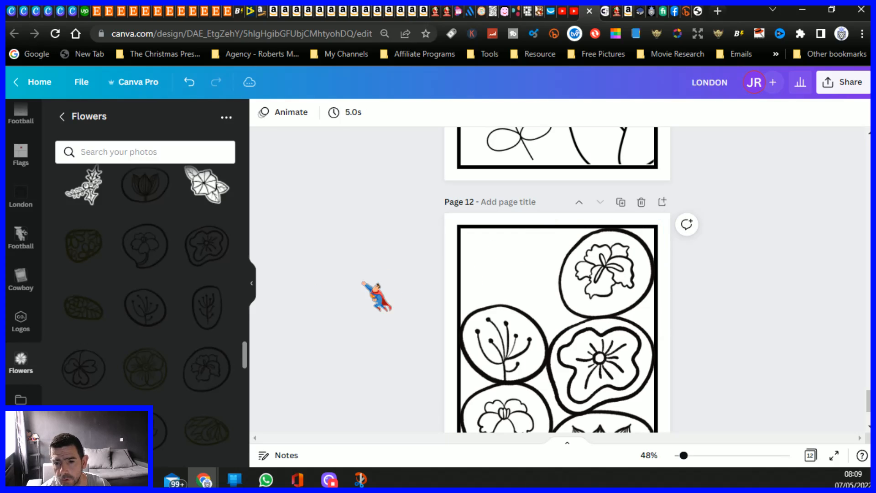
Try the circled layered-petal rose, shrunk and rotated, in page 12's upper-left corner and delete it.
{"action": "scroll", "coordinate": [156, 365], "scroll_direction": "down", "scroll_amount": 1}
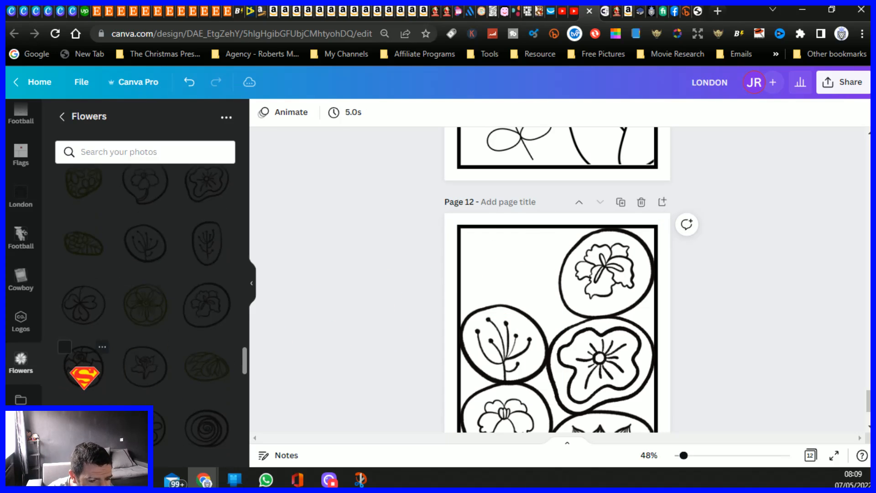
{"action": "left_click", "coordinate": [154, 363]}
{"action": "left_click_drag", "start_coordinate": [554, 362], "coordinate": [507, 276]}
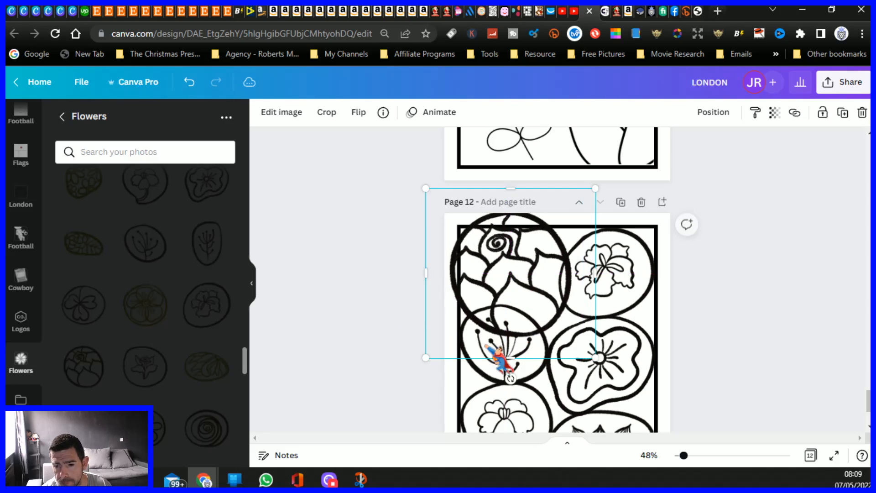
{"action": "left_click_drag", "start_coordinate": [424, 186], "coordinate": [479, 230]}
{"action": "left_click_drag", "start_coordinate": [527, 296], "coordinate": [498, 264]}
{"action": "left_click_drag", "start_coordinate": [502, 343], "coordinate": [530, 361]}
{"action": "left_click_drag", "start_coordinate": [513, 324], "coordinate": [513, 324]}
{"action": "left_click_drag", "start_coordinate": [552, 194], "coordinate": [540, 200]}
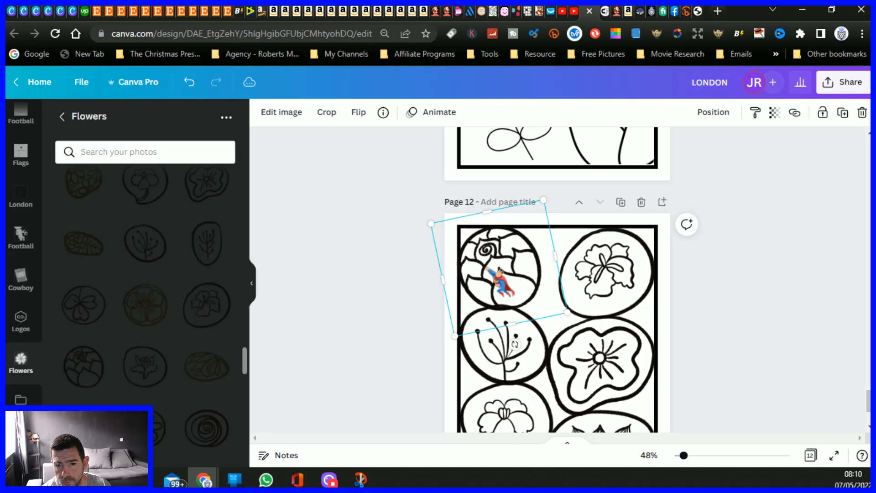
{"action": "right_click", "coordinate": [503, 283]}
{"action": "left_click", "coordinate": [524, 227]}
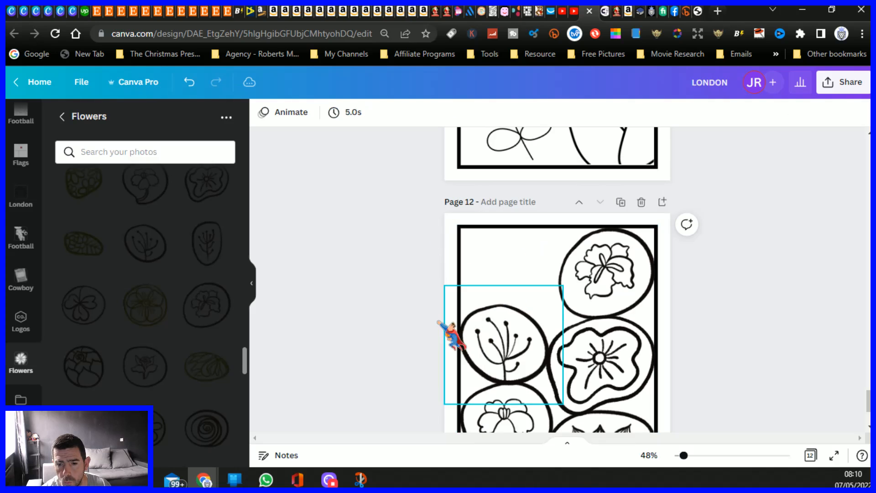
Add the circled spiral rose to page 12 and shrink it into the upper-left corner above the dotted sprig.
{"action": "scroll", "coordinate": [100, 328], "scroll_direction": "down", "scroll_amount": 2}
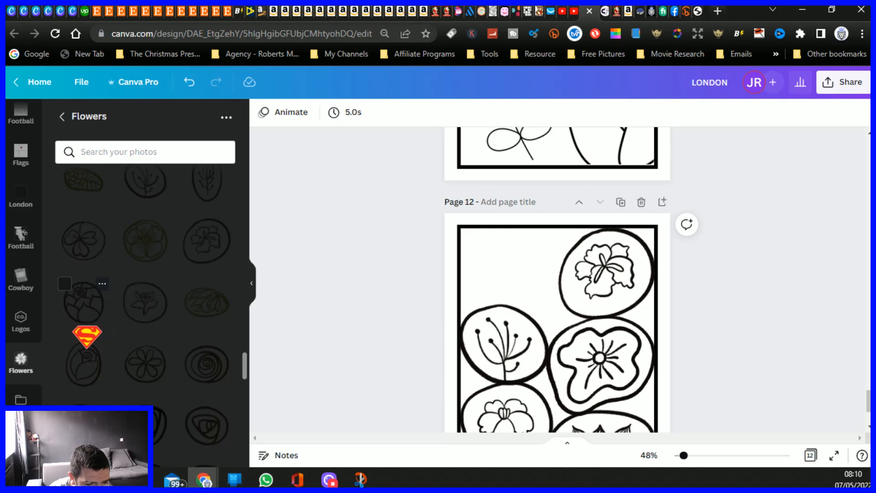
{"action": "left_click", "coordinate": [209, 370]}
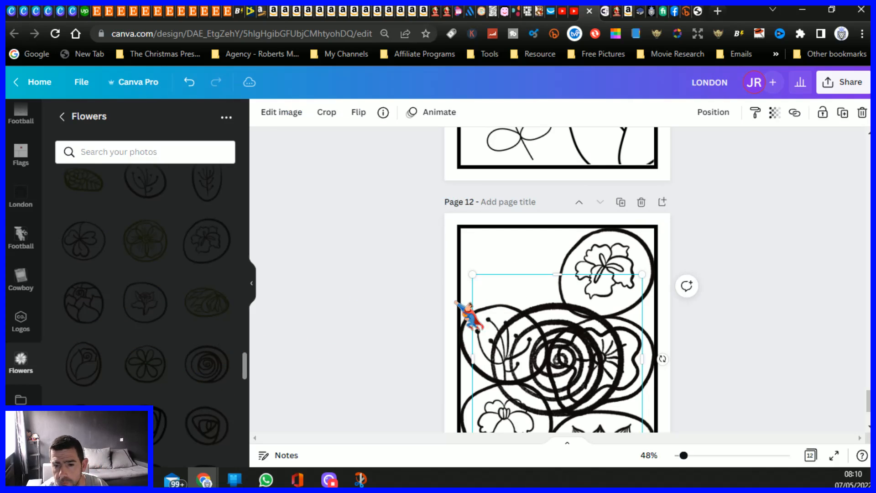
{"action": "left_click_drag", "start_coordinate": [563, 383], "coordinate": [524, 315]}
{"action": "left_click_drag", "start_coordinate": [601, 375], "coordinate": [567, 342]}
{"action": "left_click_drag", "start_coordinate": [431, 200], "coordinate": [437, 206]}
{"action": "left_click_drag", "start_coordinate": [441, 338], "coordinate": [451, 328]}
{"action": "left_click_drag", "start_coordinate": [491, 275], "coordinate": [487, 273]}
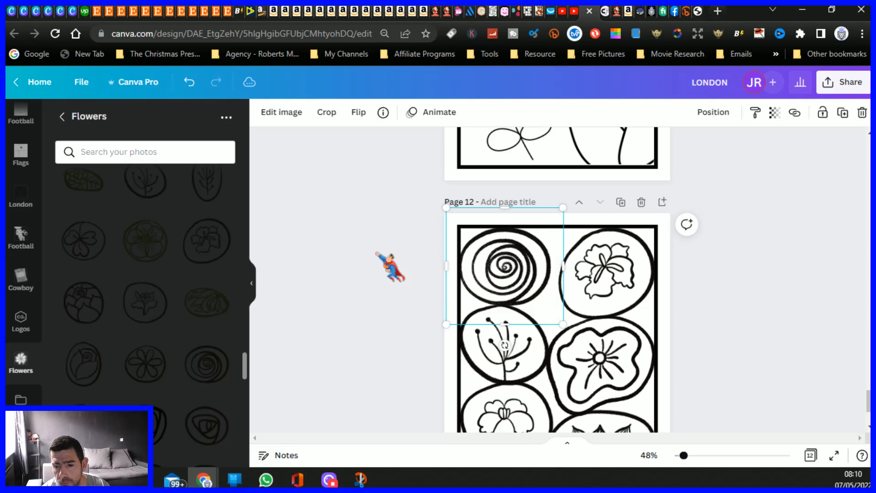
{"action": "scroll", "coordinate": [381, 258], "scroll_direction": "down", "scroll_amount": 3}
{"action": "scroll", "coordinate": [379, 266], "scroll_direction": "up", "scroll_amount": 3}
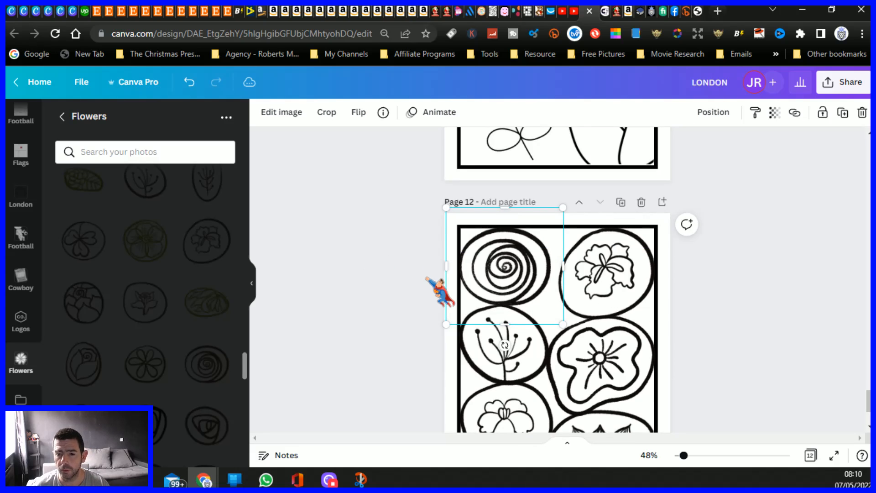
{"action": "scroll", "coordinate": [337, 232], "scroll_direction": "down", "scroll_amount": 3}
{"action": "scroll", "coordinate": [371, 244], "scroll_direction": "up", "scroll_amount": 2}
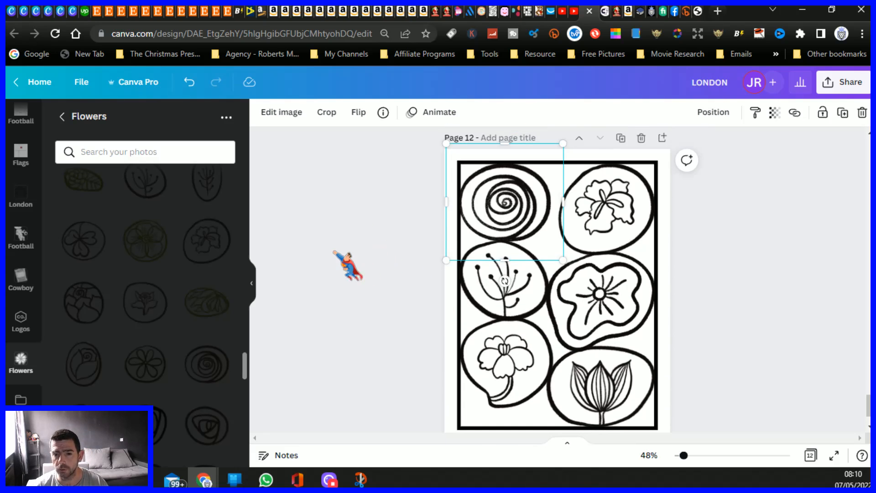
{"action": "left_click", "coordinate": [345, 255]}
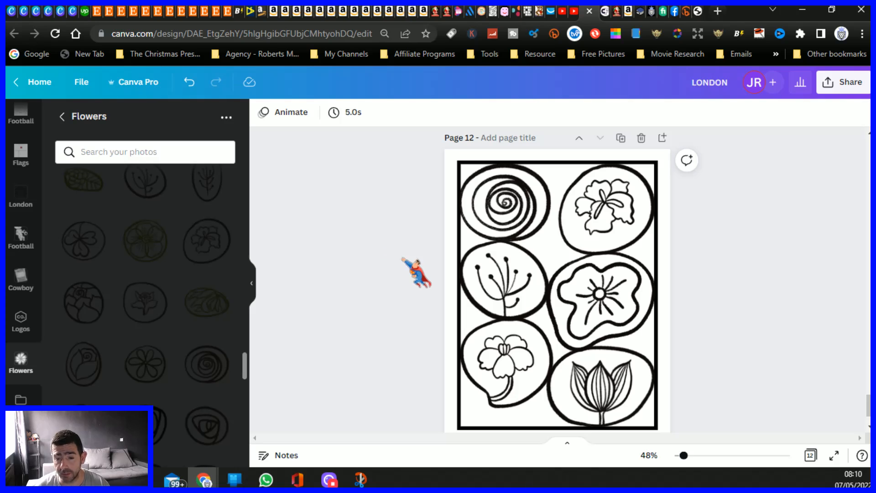
Duplicate page 12 and delete the spiral rose, ruffled-petal flower and dotted sprig from the copy.
{"action": "scroll", "coordinate": [113, 308], "scroll_direction": "down", "scroll_amount": 5}
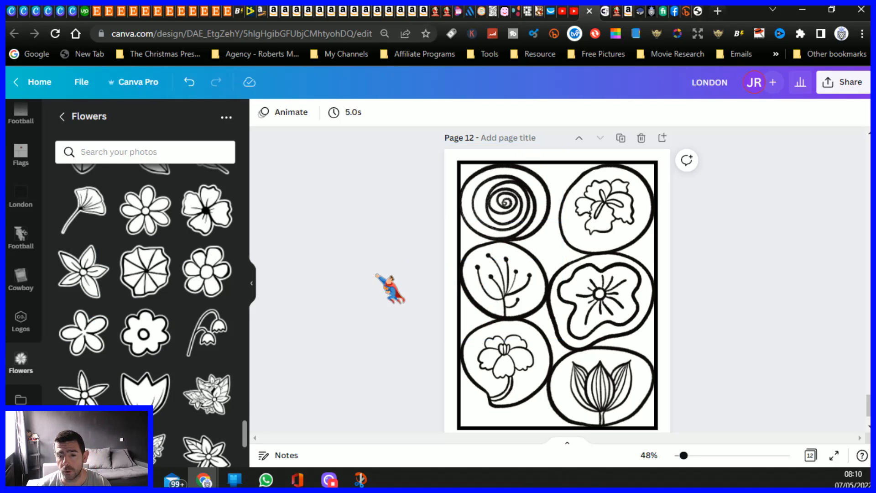
{"action": "scroll", "coordinate": [384, 280], "scroll_direction": "down", "scroll_amount": 2}
{"action": "scroll", "coordinate": [392, 287], "scroll_direction": "up", "scroll_amount": 3}
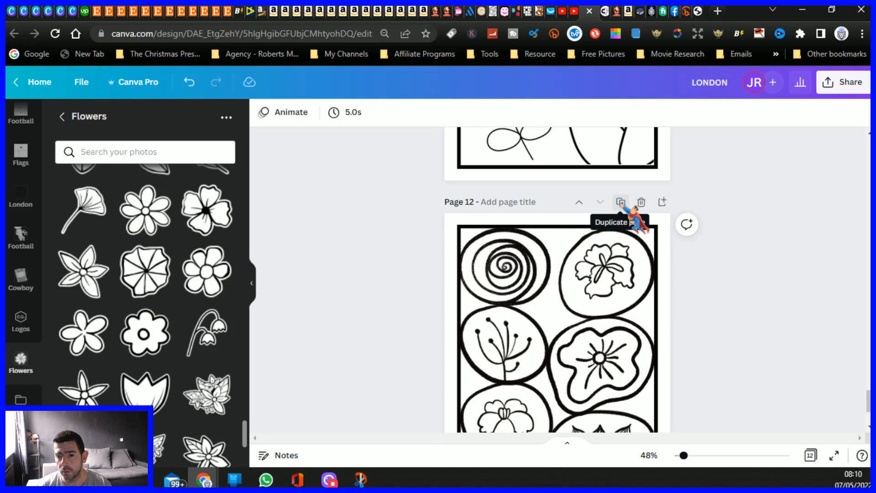
{"action": "left_click", "coordinate": [620, 202]}
{"action": "right_click", "coordinate": [522, 292]}
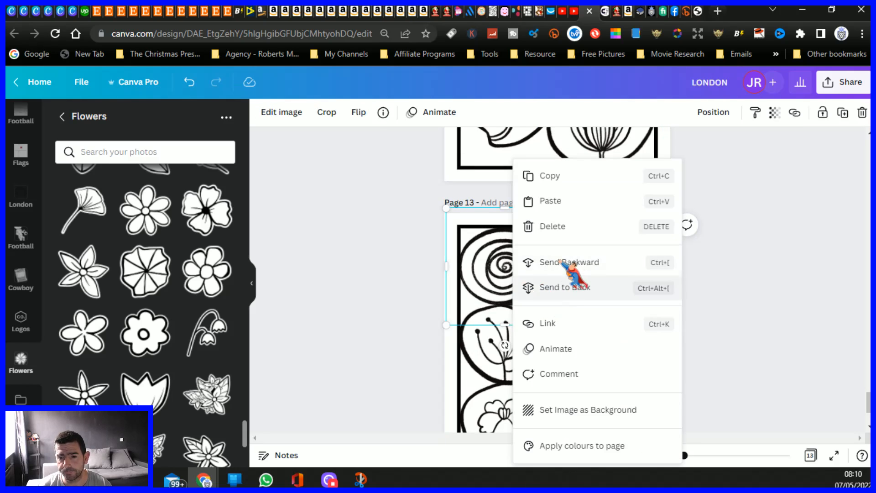
{"action": "left_click", "coordinate": [564, 227]}
{"action": "left_click", "coordinate": [580, 267]}
{"action": "right_click", "coordinate": [579, 269]}
{"action": "left_click", "coordinate": [628, 227]}
{"action": "right_click", "coordinate": [511, 353]}
{"action": "left_click", "coordinate": [554, 226]}
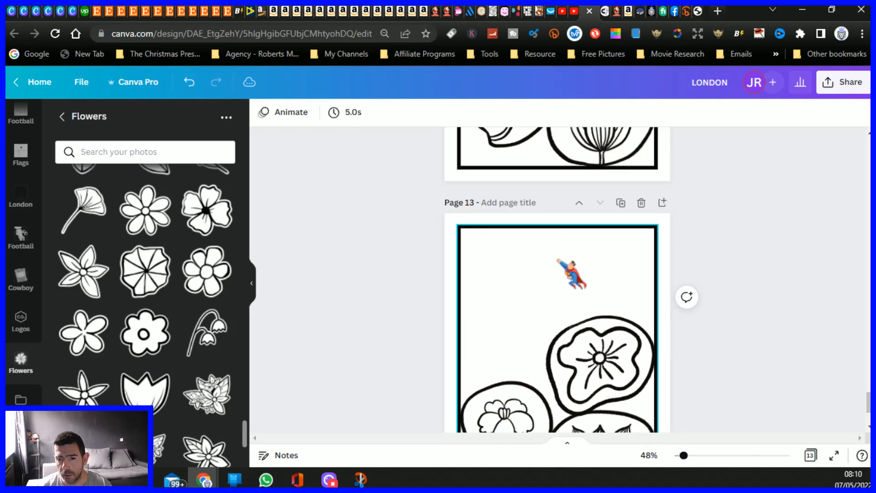
Delete the wavy-edged flower, the curved-stem flower and the tulip from page 13, leaving only the border.
{"action": "right_click", "coordinate": [603, 365]}
{"action": "left_click", "coordinate": [630, 228]}
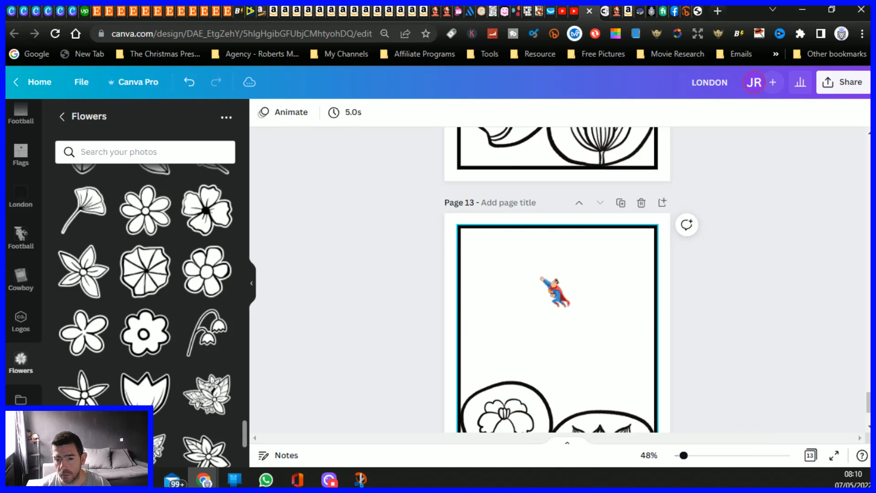
{"action": "scroll", "coordinate": [534, 311], "scroll_direction": "down", "scroll_amount": 3}
{"action": "right_click", "coordinate": [513, 324]}
{"action": "left_click", "coordinate": [552, 227]}
{"action": "left_click", "coordinate": [611, 325]}
{"action": "right_click", "coordinate": [611, 325]}
{"action": "left_click", "coordinate": [632, 226]}
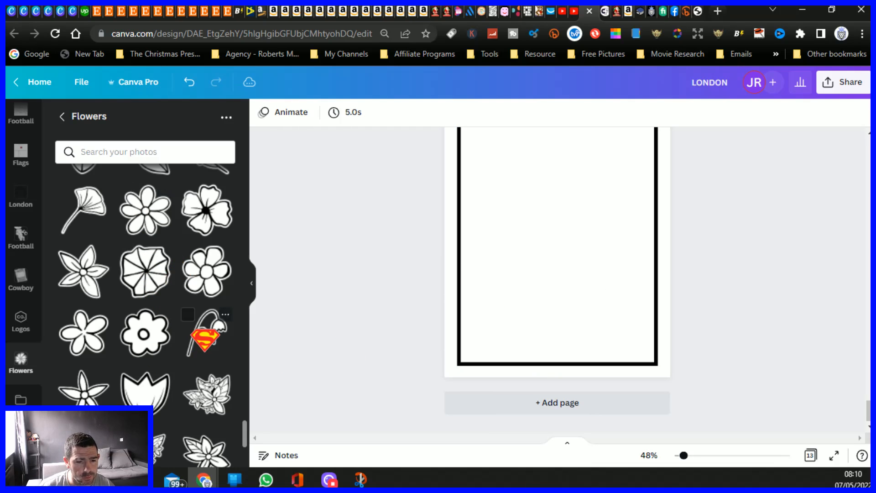
Add the drooping bell-flower stem to page 13 and place it in the lower-left corner inside the border.
{"action": "left_click", "coordinate": [208, 333]}
{"action": "left_click_drag", "start_coordinate": [521, 235], "coordinate": [486, 296]}
{"action": "left_click", "coordinate": [352, 268]}
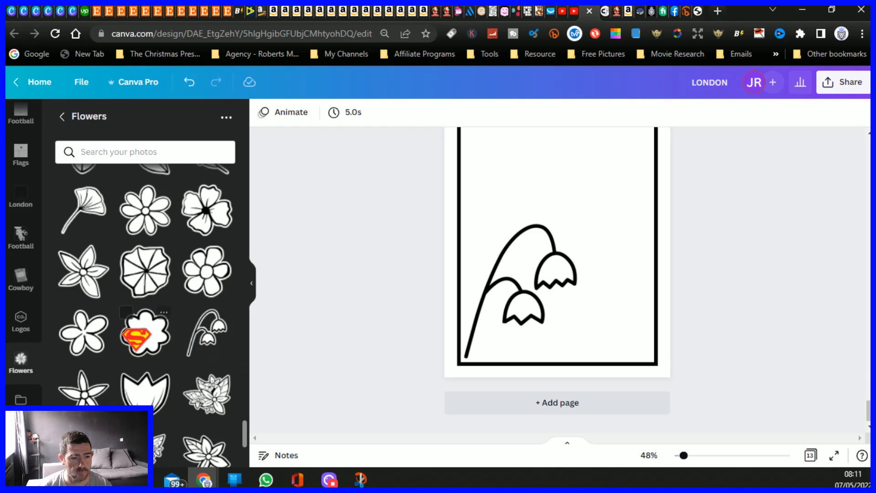
Add the thick-outlined rounded-petal flower to page 13 and shrink it to fit in the upper-right corner.
{"action": "left_click", "coordinate": [137, 334]}
{"action": "left_click_drag", "start_coordinate": [560, 248], "coordinate": [604, 194]}
{"action": "scroll", "coordinate": [578, 231], "scroll_direction": "up", "scroll_amount": 2}
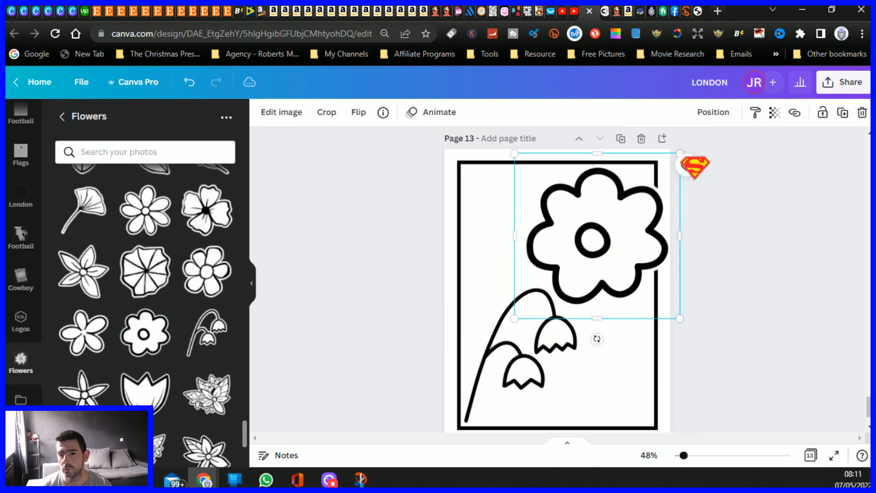
{"action": "left_click_drag", "start_coordinate": [676, 151], "coordinate": [662, 171]}
{"action": "left_click_drag", "start_coordinate": [602, 279], "coordinate": [588, 250]}
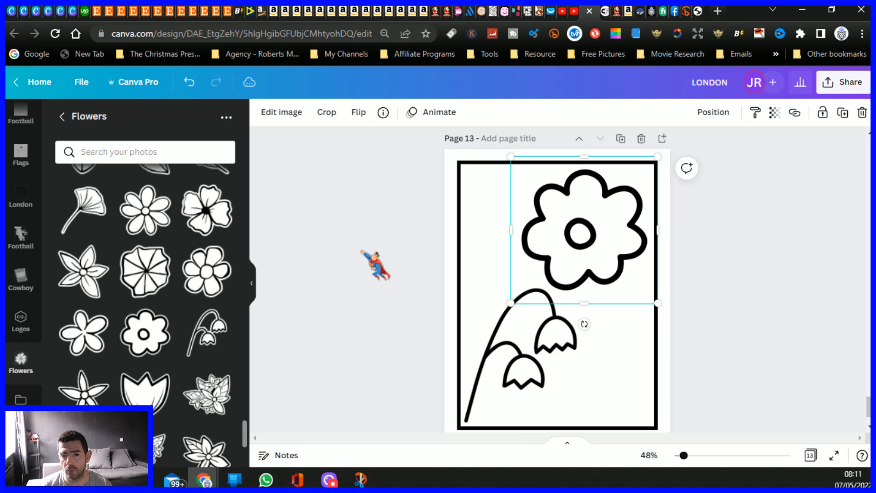
{"action": "left_click", "coordinate": [308, 267]}
Add the six-petal flower with the round centre to page 13 and shrink it into the lower-right corner beside the bell flowers.
{"action": "left_click", "coordinate": [206, 269]}
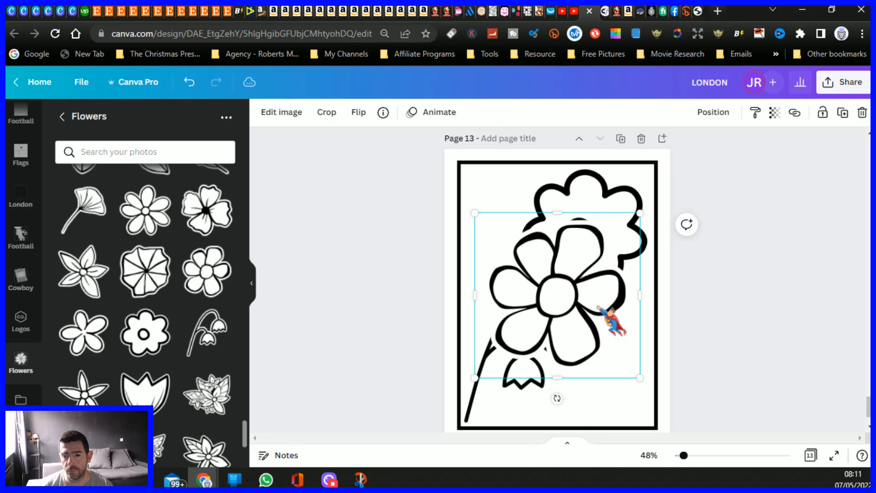
{"action": "left_click_drag", "start_coordinate": [565, 310], "coordinate": [601, 369]}
{"action": "left_click_drag", "start_coordinate": [515, 275], "coordinate": [551, 313]}
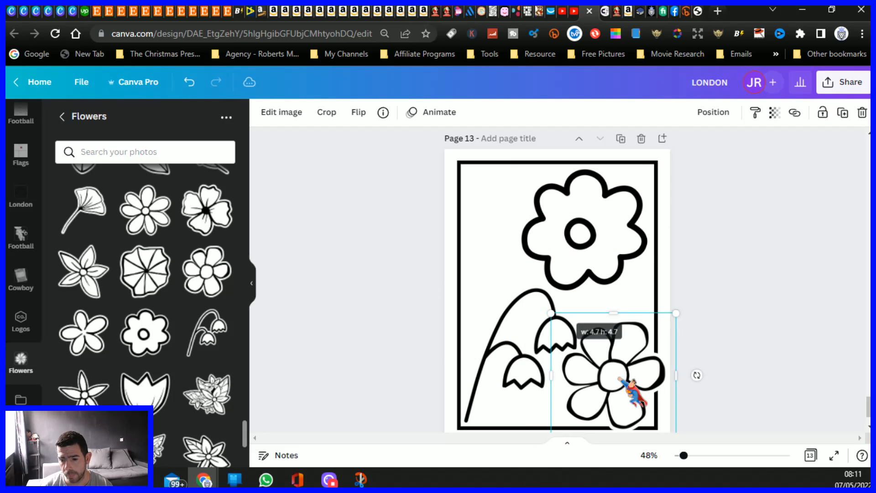
{"action": "scroll", "coordinate": [718, 391], "scroll_direction": "down", "scroll_amount": 2}
{"action": "left_click_drag", "start_coordinate": [669, 364], "coordinate": [657, 356]}
{"action": "left_click_drag", "start_coordinate": [551, 249], "coordinate": [564, 257]}
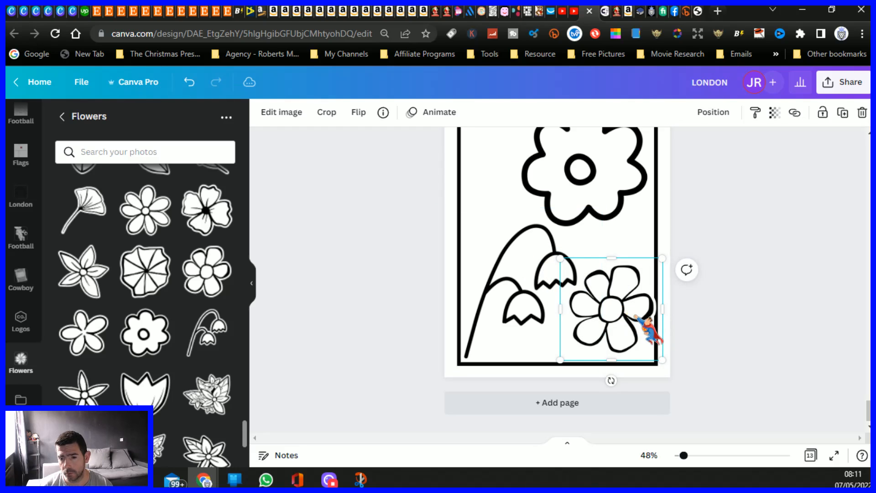
{"action": "left_click_drag", "start_coordinate": [661, 310], "coordinate": [655, 310]}
{"action": "left_click", "coordinate": [366, 276]}
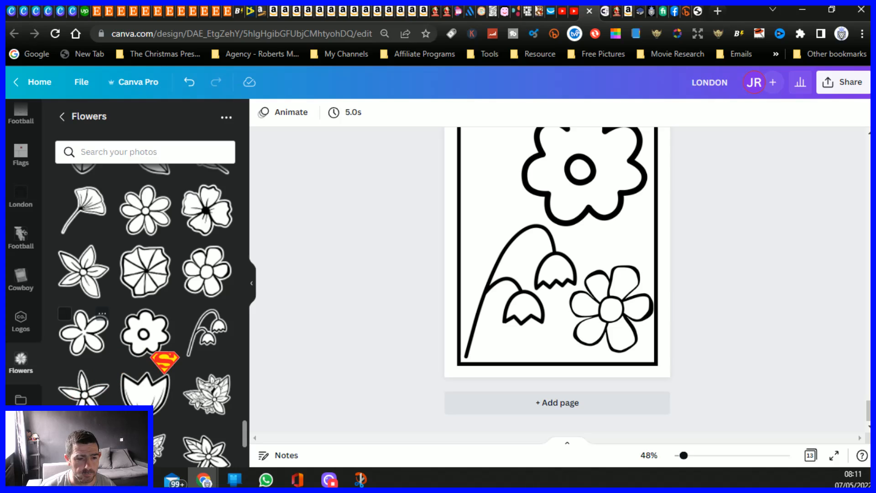
Add the fan-shaped flower to page 13, shrink it, rotate it upright and place it in the upper-left corner.
{"action": "scroll", "coordinate": [171, 362], "scroll_direction": "down", "scroll_amount": 2}
{"action": "scroll", "coordinate": [138, 349], "scroll_direction": "up", "scroll_amount": 3}
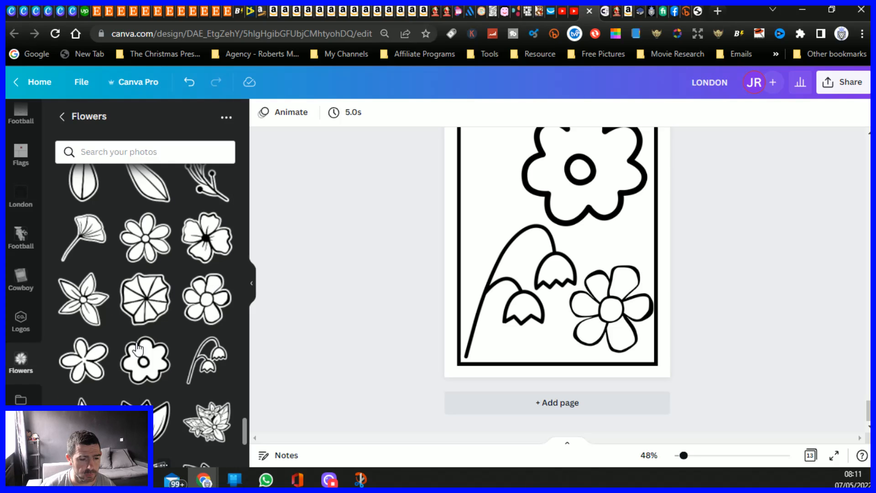
{"action": "scroll", "coordinate": [138, 349], "scroll_direction": "up", "scroll_amount": 2}
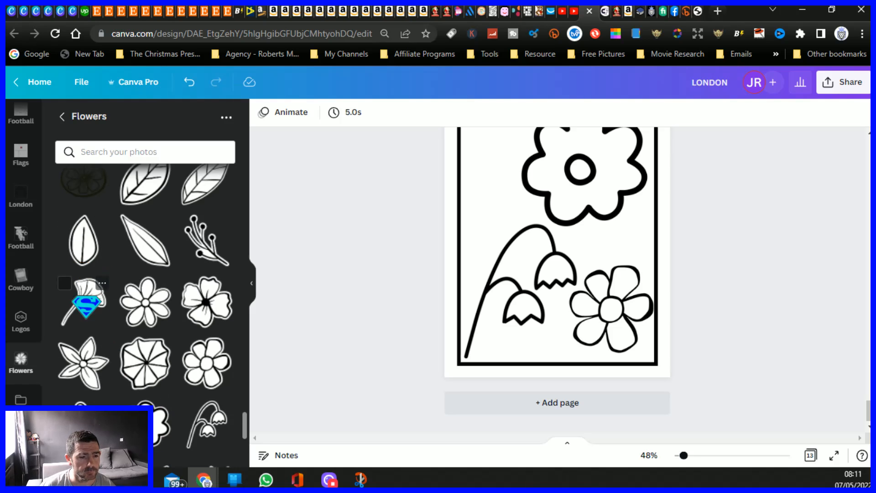
{"action": "left_click", "coordinate": [86, 301]}
{"action": "scroll", "coordinate": [575, 279], "scroll_direction": "up", "scroll_amount": 2}
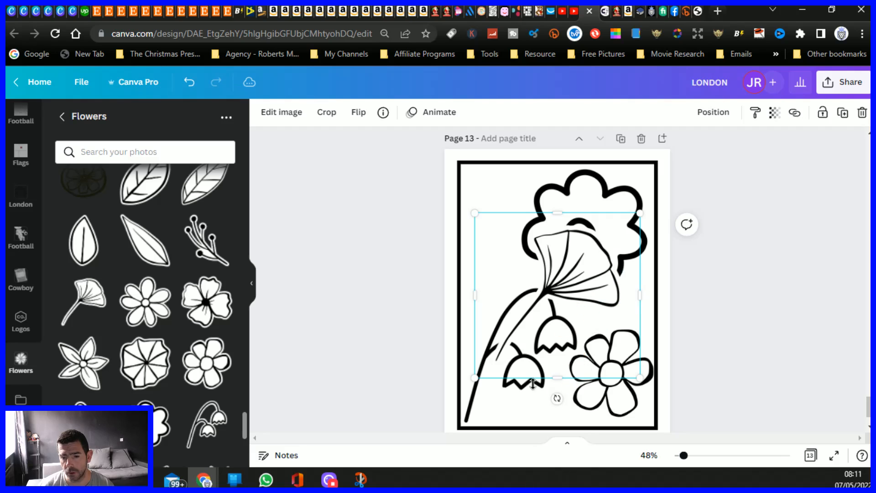
{"action": "left_click_drag", "start_coordinate": [640, 381], "coordinate": [589, 327]}
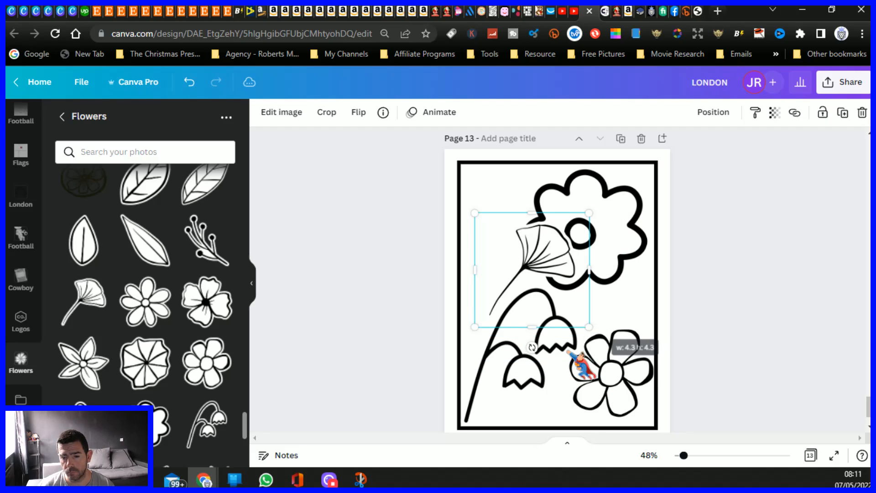
{"action": "left_click_drag", "start_coordinate": [533, 346], "coordinate": [622, 366]}
{"action": "left_click_drag", "start_coordinate": [563, 280], "coordinate": [508, 241]}
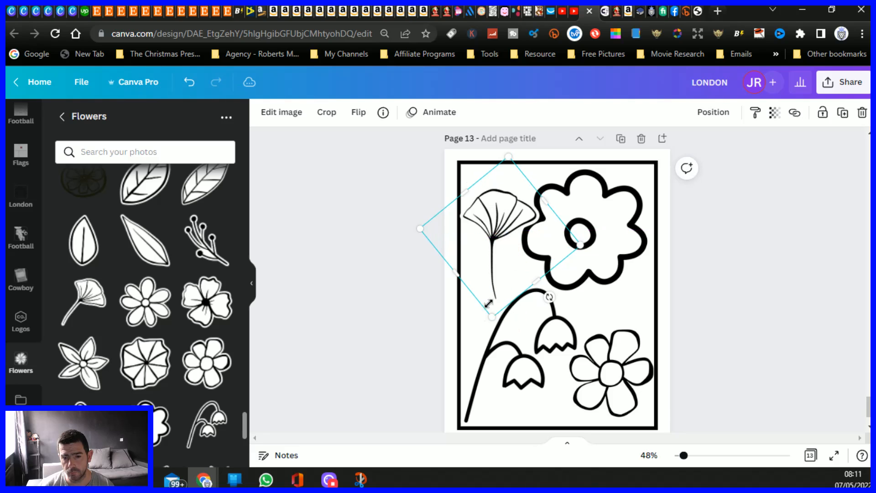
{"action": "left_click_drag", "start_coordinate": [509, 157], "coordinate": [507, 166]}
{"action": "mouse_move", "coordinate": [498, 245]}
{"action": "left_mouse_down"}
{"action": "mouse_move", "coordinate": [498, 232]}
{"action": "mouse_move", "coordinate": [500, 239]}
{"action": "left_mouse_up"}
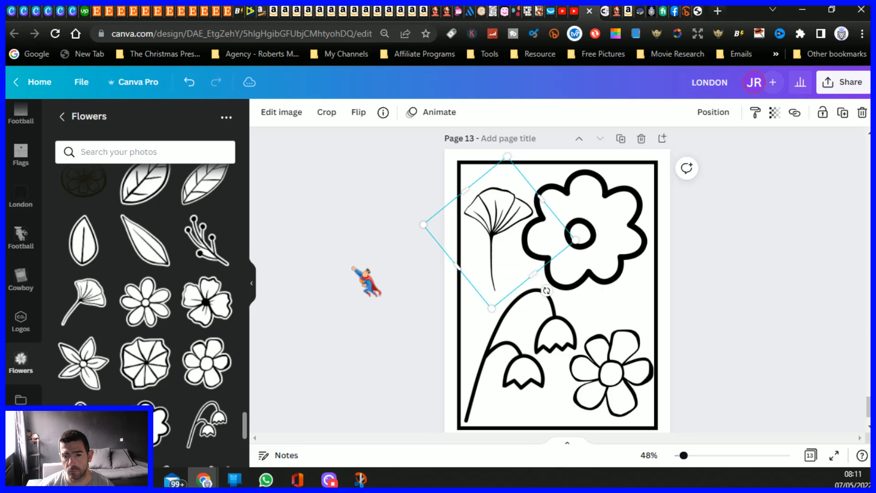
{"action": "left_click", "coordinate": [349, 279]}
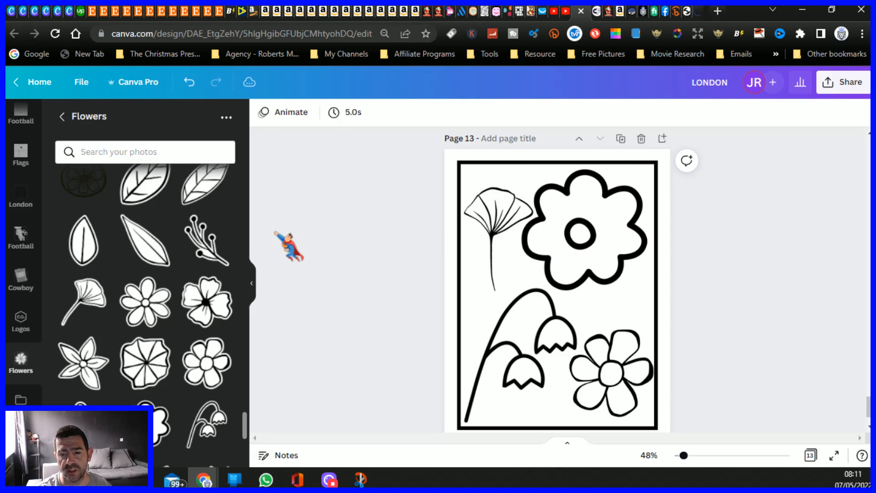
Duplicate page 13 and delete all four flower images from the copy, keeping only the border.
{"action": "left_click", "coordinate": [620, 139]}
{"action": "right_click", "coordinate": [541, 356]}
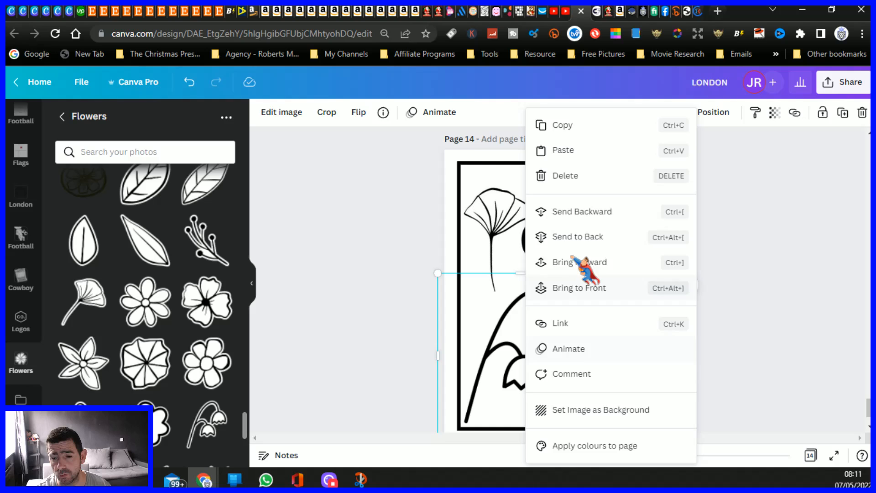
{"action": "left_click", "coordinate": [564, 173]}
{"action": "right_click", "coordinate": [484, 211]}
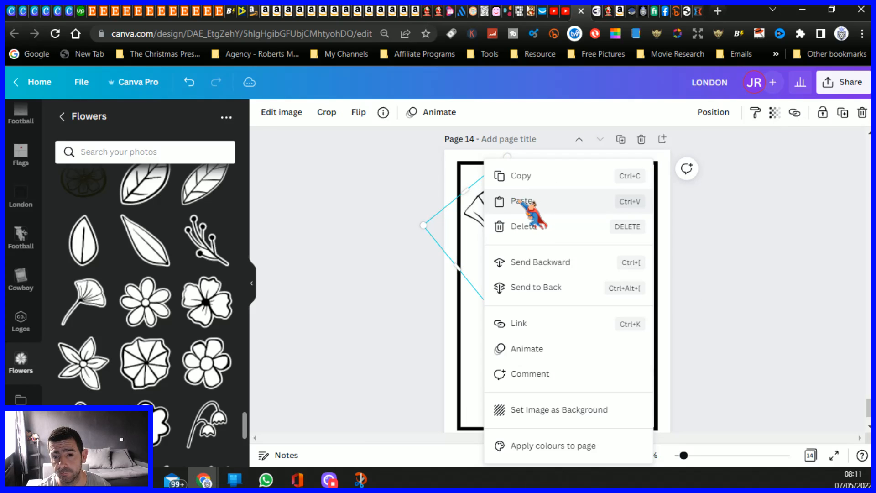
{"action": "left_click", "coordinate": [538, 227]}
{"action": "left_click", "coordinate": [598, 242]}
{"action": "right_click", "coordinate": [591, 240]}
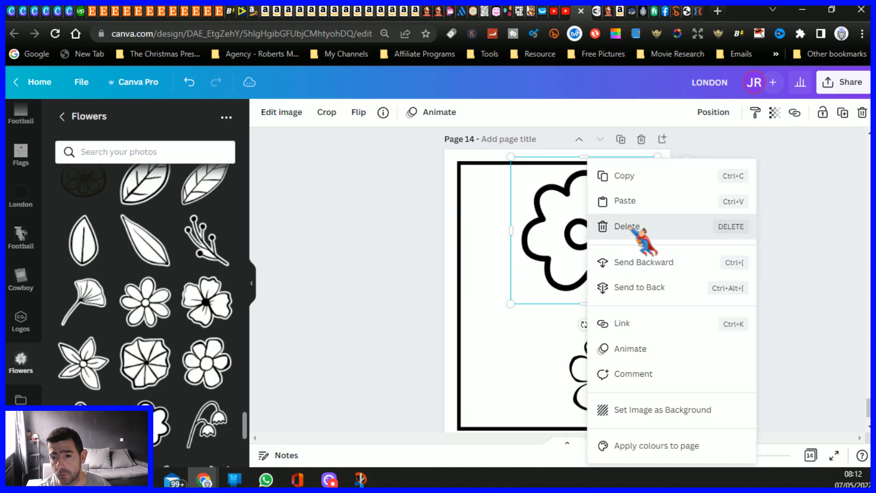
{"action": "left_click", "coordinate": [629, 226]}
{"action": "right_click", "coordinate": [612, 381]}
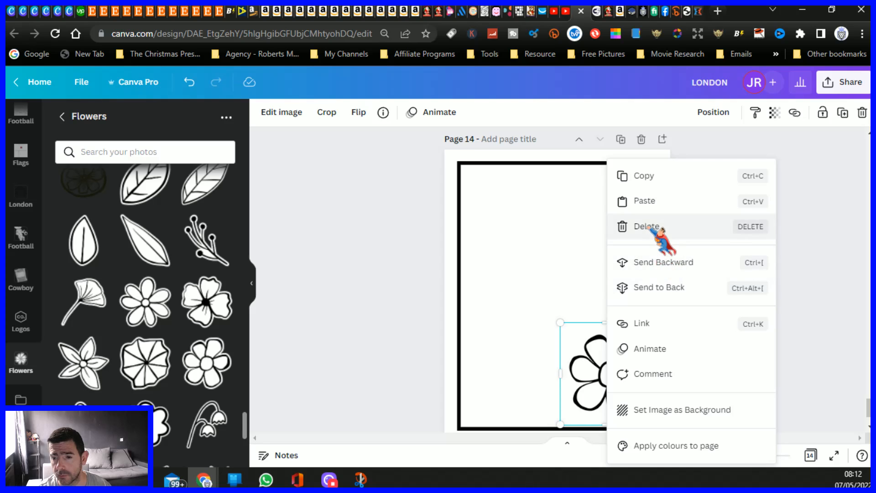
{"action": "left_click", "coordinate": [648, 227]}
Copy the outlined "I Love My Mom" heading from the rose page above page 9.
{"action": "scroll", "coordinate": [418, 292], "scroll_direction": "up", "scroll_amount": 10}
{"action": "scroll", "coordinate": [416, 286], "scroll_direction": "up", "scroll_amount": 2}
{"action": "scroll", "coordinate": [416, 286], "scroll_direction": "down", "scroll_amount": 7}
{"action": "scroll", "coordinate": [406, 274], "scroll_direction": "up", "scroll_amount": 15}
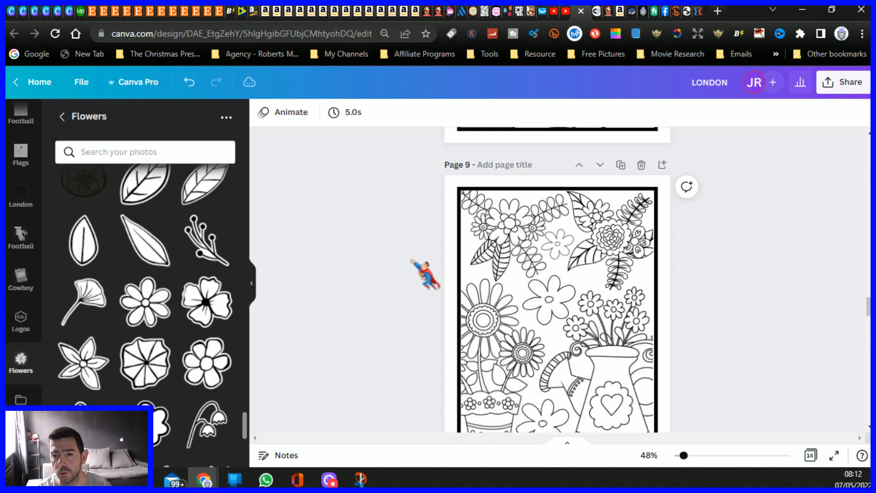
{"action": "scroll", "coordinate": [413, 262], "scroll_direction": "up", "scroll_amount": 5}
{"action": "right_click", "coordinate": [553, 230]}
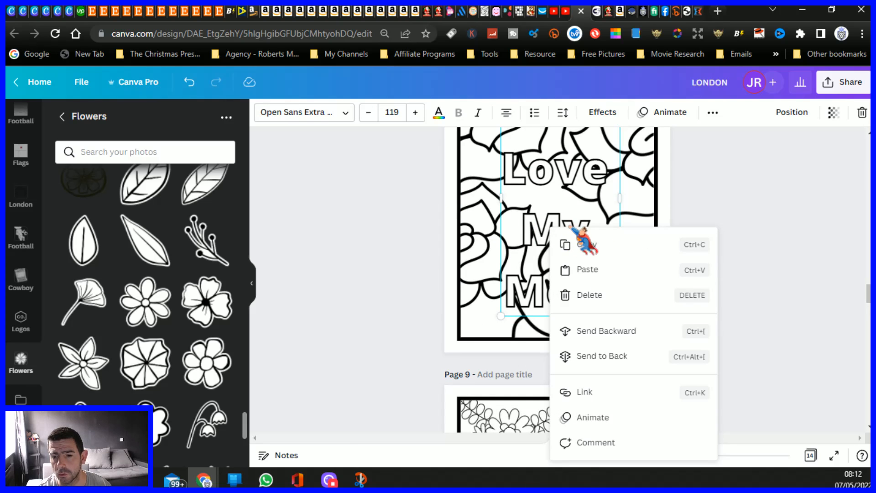
{"action": "left_click", "coordinate": [592, 243]}
Paste the heading onto the empty bordered page 14 and scale it down to font size 102.
{"action": "scroll", "coordinate": [420, 289], "scroll_direction": "down", "scroll_amount": 12}
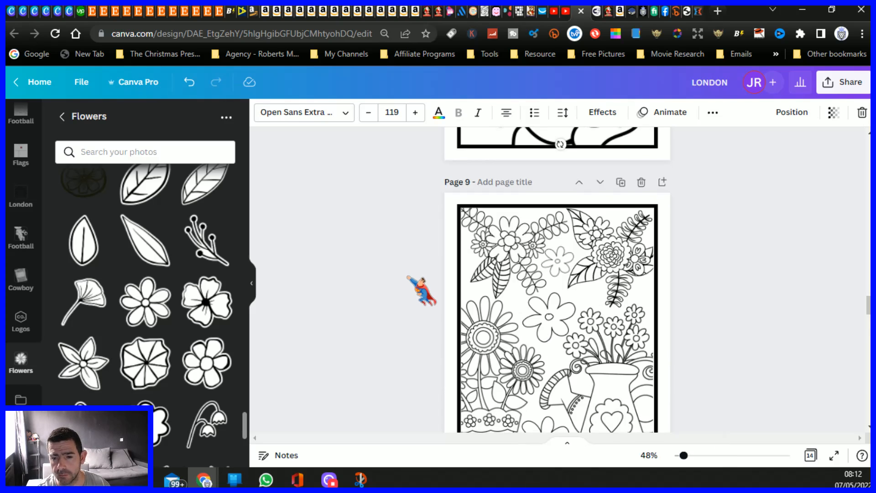
{"action": "scroll", "coordinate": [420, 291], "scroll_direction": "down", "scroll_amount": 12}
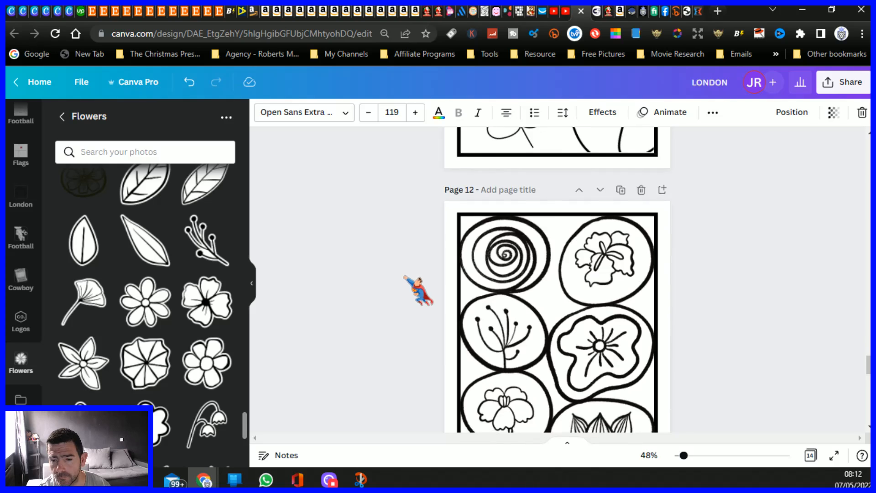
{"action": "scroll", "coordinate": [416, 291], "scroll_direction": "down", "scroll_amount": 3}
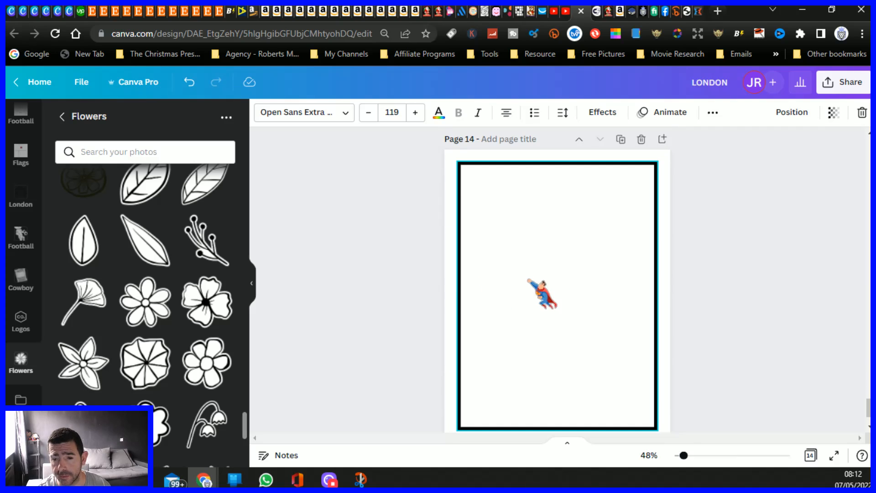
{"action": "right_click", "coordinate": [553, 293]}
{"action": "left_click", "coordinate": [589, 321]}
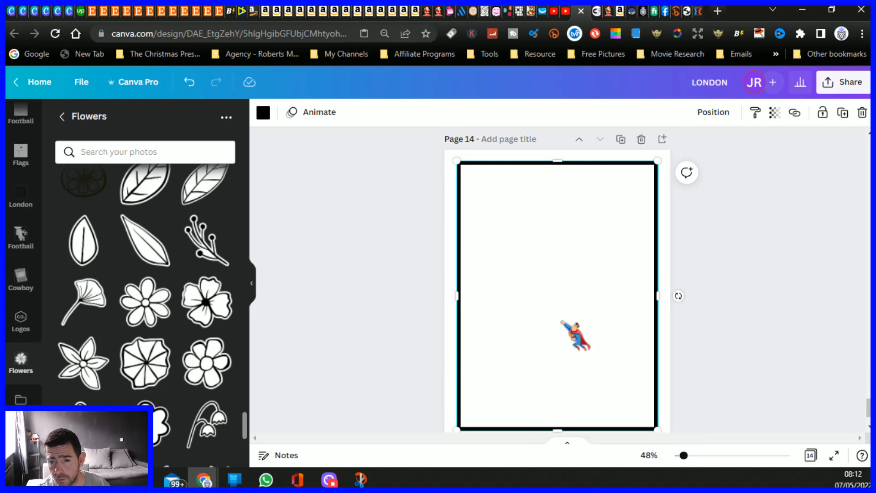
{"action": "left_click_drag", "start_coordinate": [552, 327], "coordinate": [554, 329]}
{"action": "left_click_drag", "start_coordinate": [597, 385], "coordinate": [580, 352]}
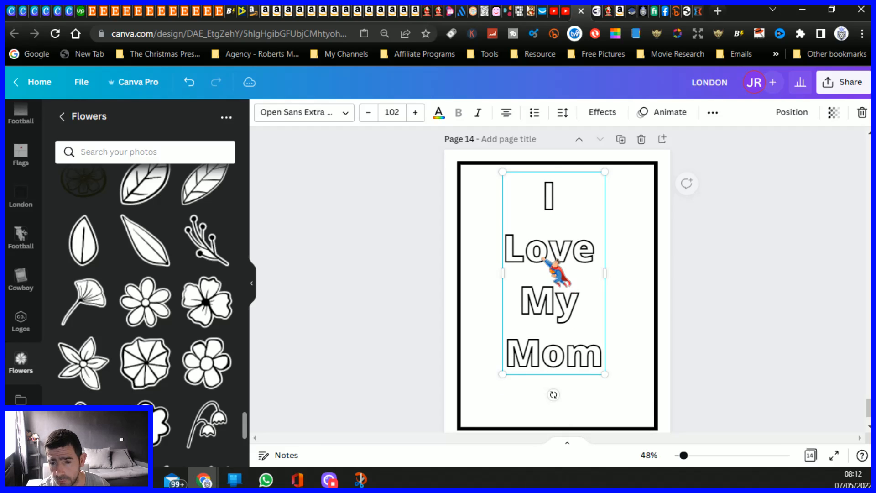
Replace the pasted heading text on page 14 with "HAPPY MOTHERS DAY" in capitals.
{"action": "double_click", "coordinate": [555, 263]}
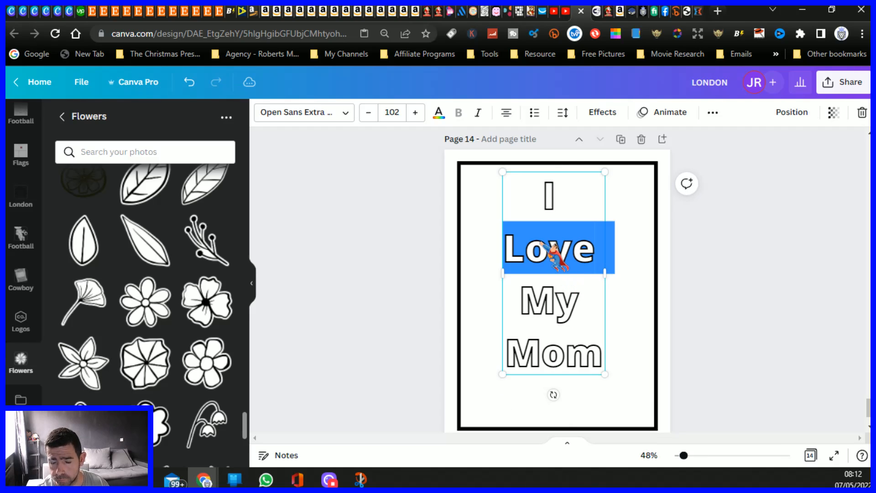
{"action": "key", "text": "BackSpace"}
{"action": "left_click", "coordinate": [586, 303]}
{"action": "key", "text": "BackSpace"}
{"action": "key", "text": "BackSpace"}
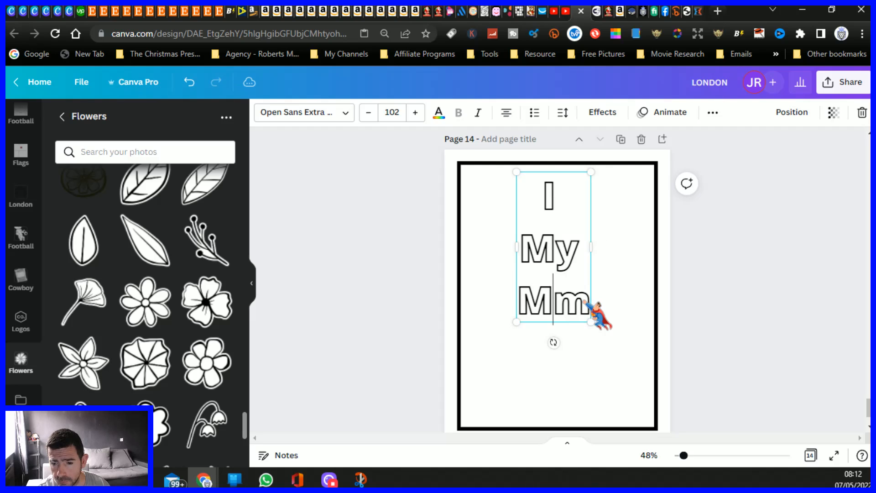
{"action": "key", "text": "BackSpace"}
{"action": "key", "text": "BackSpace"}
{"action": "key", "text": "BackSpace"}
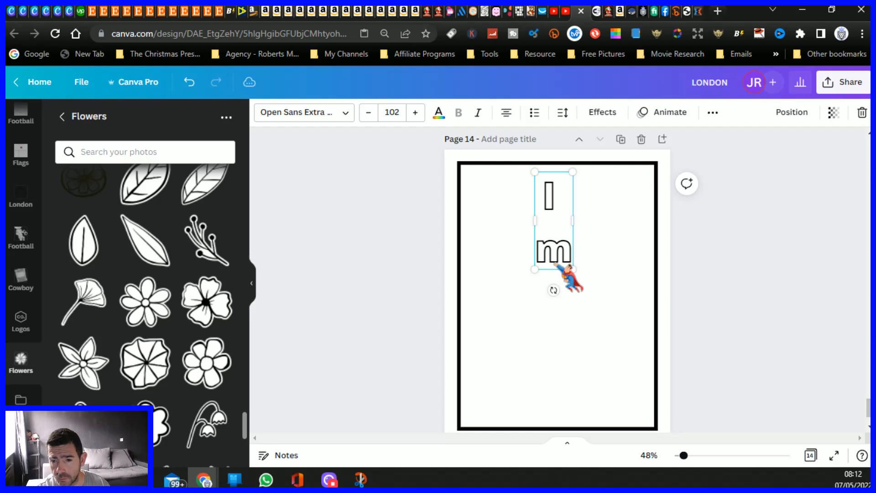
{"action": "key", "text": "Delete"}
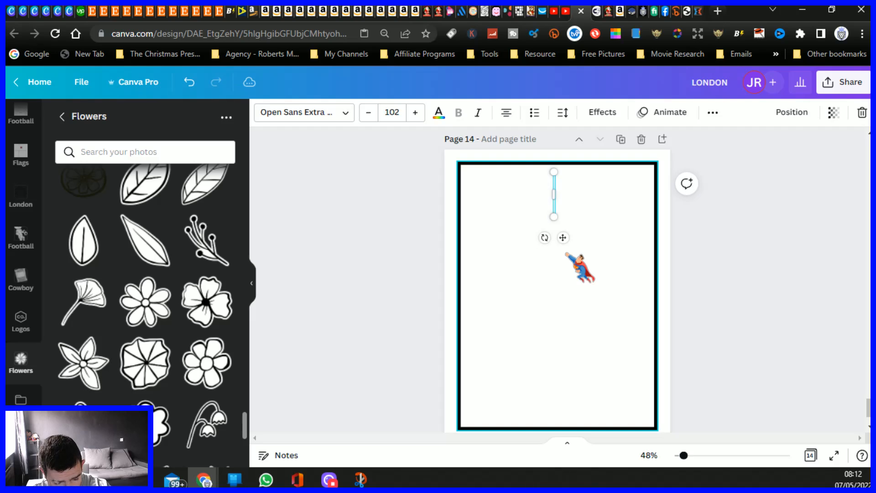
{"action": "type", "text": "HAPPY"}
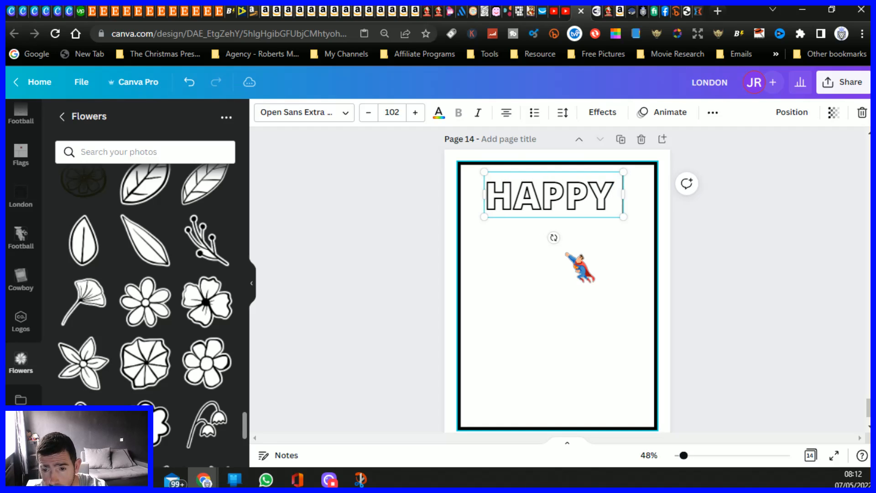
{"action": "type", "text": " MOTH"}
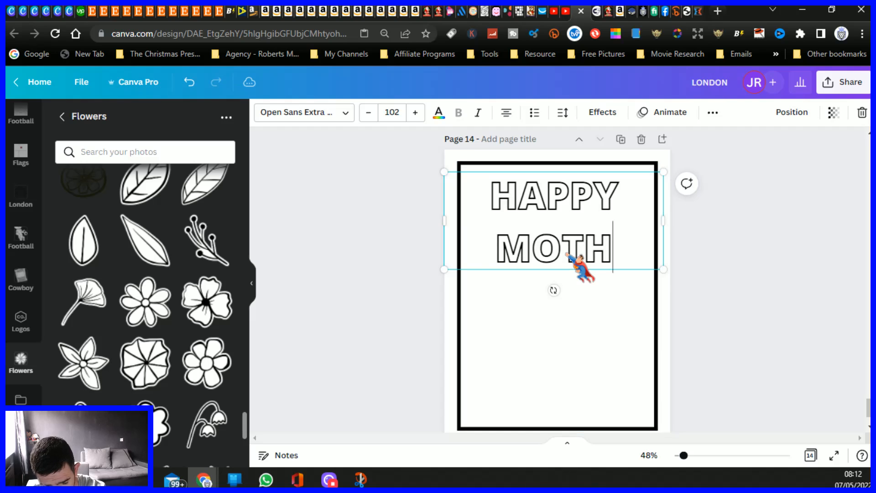
{"action": "type", "text": "ERS D"}
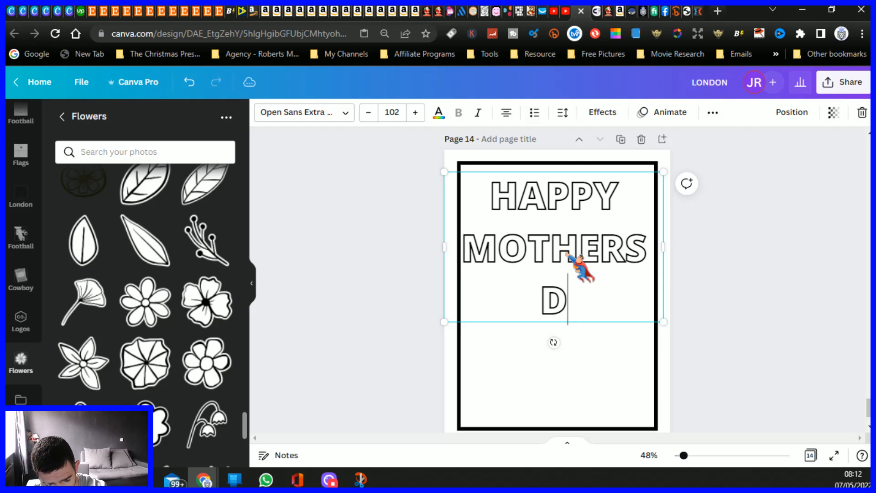
{"action": "type", "text": "AY"}
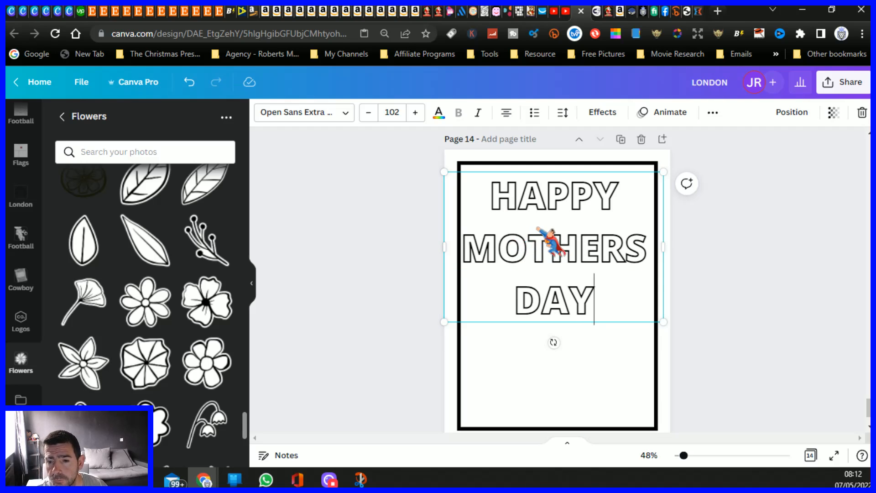
Reduce the "HAPPY MOTHERS DAY" heading to font size 93 and move it down to the middle of page 14.
{"action": "left_click_drag", "start_coordinate": [558, 322], "coordinate": [553, 355]}
{"action": "left_click", "coordinate": [368, 113]}
{"action": "left_click", "coordinate": [369, 113]}
{"action": "left_click", "coordinate": [368, 113]}
{"action": "left_click", "coordinate": [369, 112]}
{"action": "left_click", "coordinate": [369, 113]}
{"action": "left_click", "coordinate": [368, 113]}
{"action": "left_click", "coordinate": [368, 113]}
{"action": "left_click", "coordinate": [369, 113]}
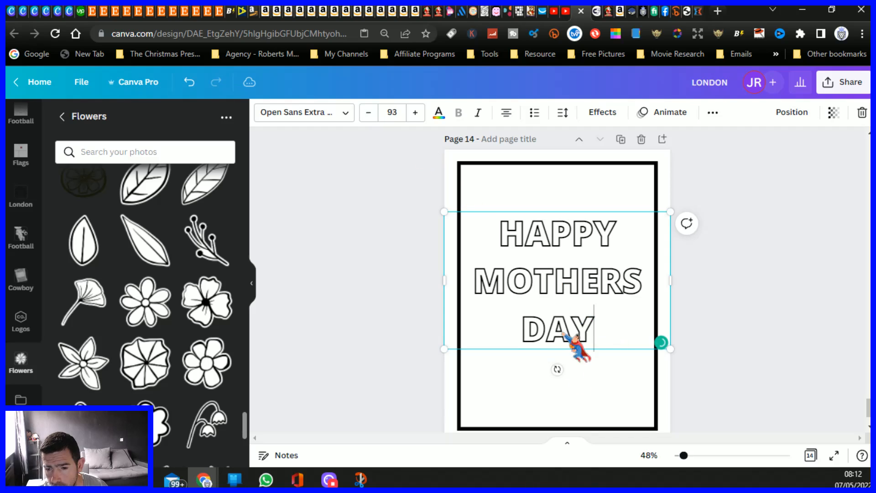
{"action": "left_click_drag", "start_coordinate": [553, 348], "coordinate": [556, 364]}
{"action": "left_click", "coordinate": [391, 309]}
Add the rose image to page 14, enlarge it in the lower-right corner and crop it to the inside of the border.
{"action": "scroll", "coordinate": [148, 338], "scroll_direction": "up", "scroll_amount": 4}
{"action": "scroll", "coordinate": [149, 338], "scroll_direction": "up", "scroll_amount": 10}
{"action": "scroll", "coordinate": [145, 283], "scroll_direction": "up", "scroll_amount": 6}
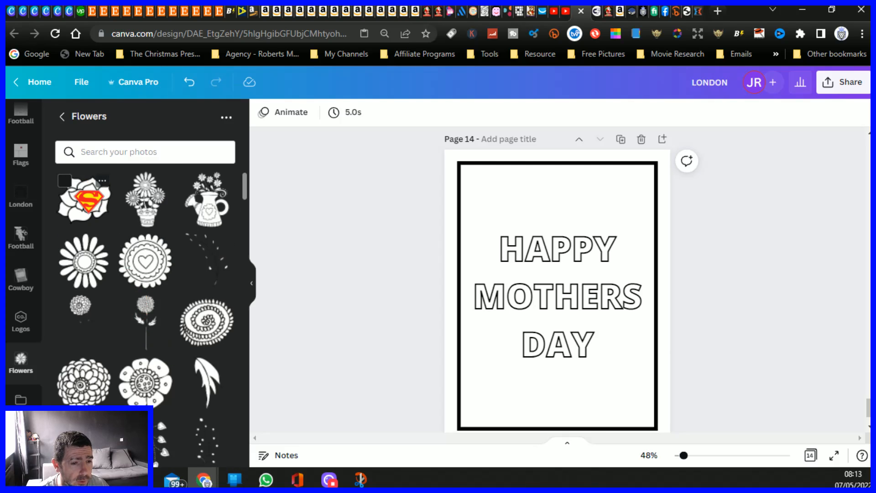
{"action": "left_click", "coordinate": [83, 201]}
{"action": "left_click_drag", "start_coordinate": [563, 299], "coordinate": [618, 418]}
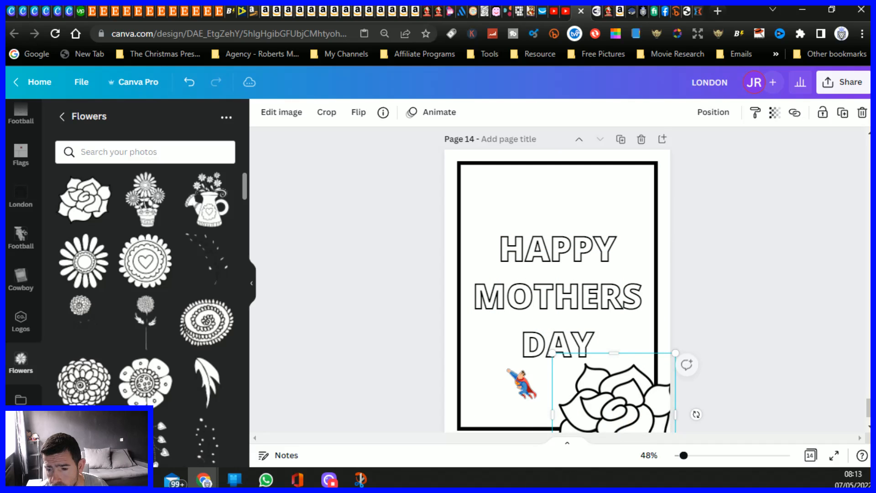
{"action": "scroll", "coordinate": [502, 335], "scroll_direction": "down", "scroll_amount": 3}
{"action": "left_click_drag", "start_coordinate": [614, 411], "coordinate": [614, 361]}
{"action": "left_click_drag", "start_coordinate": [676, 324], "coordinate": [654, 326]}
{"action": "left_click", "coordinate": [314, 307]}
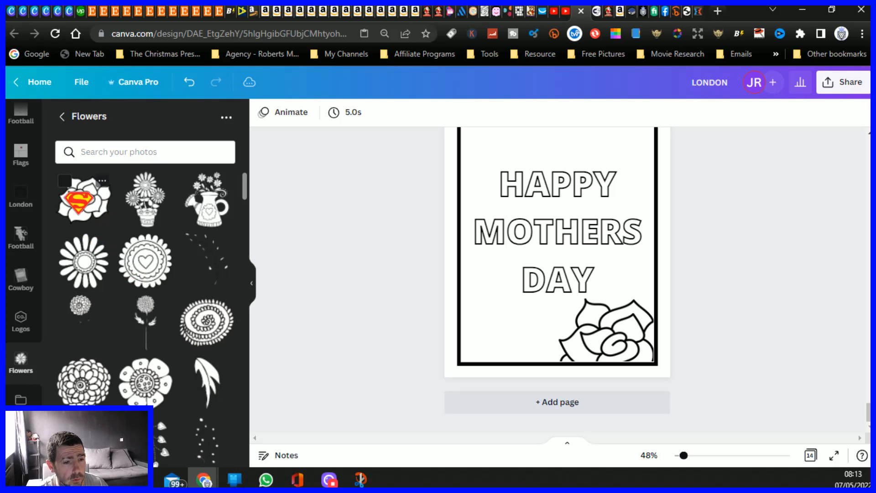
{"action": "left_click", "coordinate": [68, 195]}
{"action": "left_click_drag", "start_coordinate": [559, 238], "coordinate": [505, 352]}
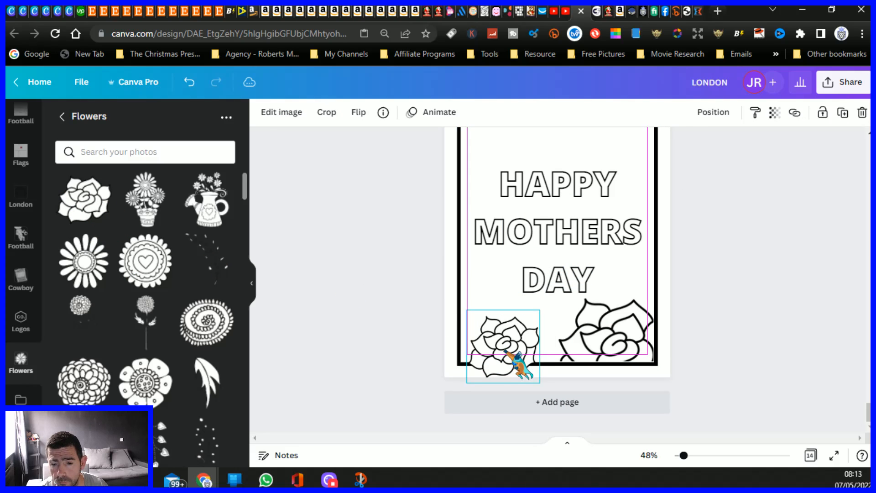
{"action": "right_click", "coordinate": [510, 349]}
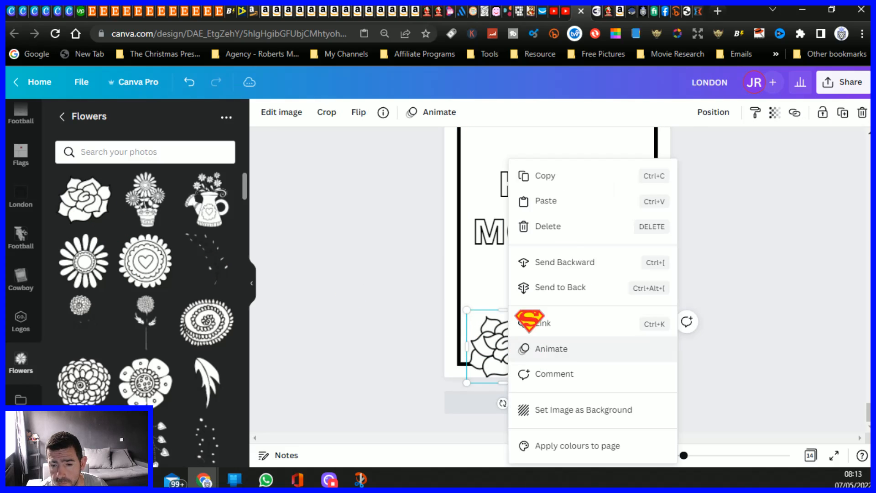
{"action": "left_click", "coordinate": [568, 228]}
Duplicate the cropped rose, place the copy in the page's lower-left corner and crop its sides to fit inside the border.
{"action": "left_click", "coordinate": [627, 346]}
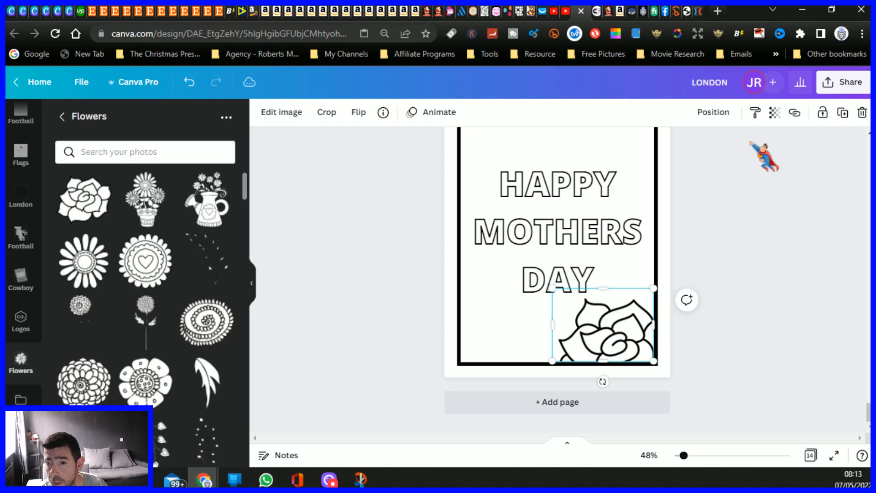
{"action": "left_click", "coordinate": [843, 113]}
{"action": "left_click_drag", "start_coordinate": [641, 348], "coordinate": [506, 344]}
{"action": "left_click_drag", "start_coordinate": [553, 325], "coordinate": [560, 327]}
{"action": "left_click_drag", "start_coordinate": [527, 352], "coordinate": [506, 351]}
{"action": "left_click_drag", "start_coordinate": [540, 325], "coordinate": [559, 325]}
{"action": "left_click_drag", "start_coordinate": [432, 326], "coordinate": [462, 329]}
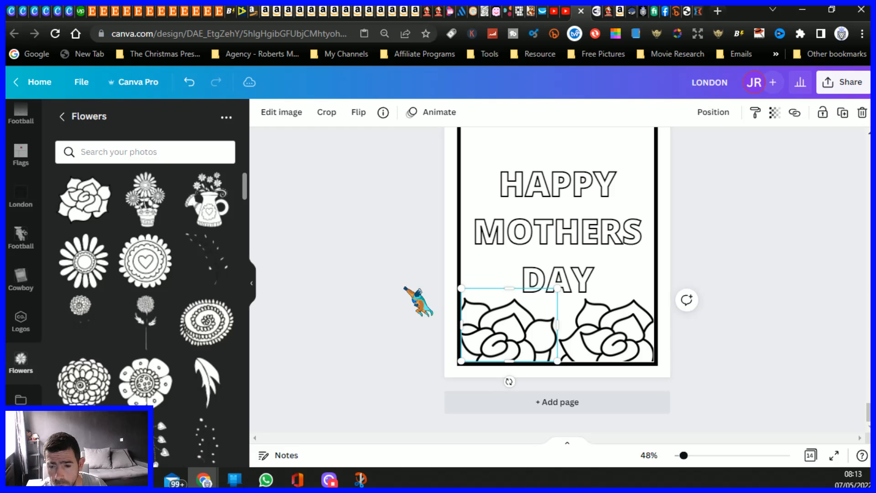
{"action": "left_click", "coordinate": [418, 301]}
Add another enlarged rose to the upper-left corner of page 14 and crop its top and left edges to the border.
{"action": "scroll", "coordinate": [445, 221], "scroll_direction": "up", "scroll_amount": 3}
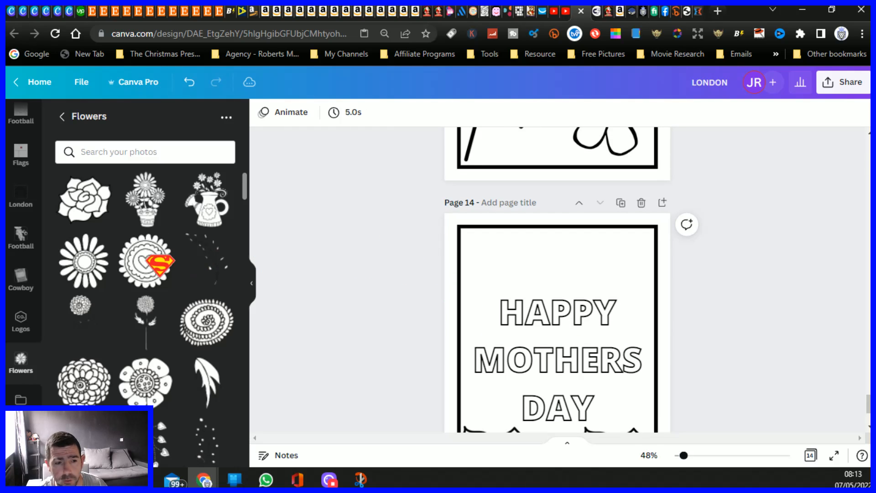
{"action": "left_click", "coordinate": [84, 198]}
{"action": "left_click_drag", "start_coordinate": [578, 389], "coordinate": [583, 304]}
{"action": "left_click_drag", "start_coordinate": [513, 242], "coordinate": [499, 254]}
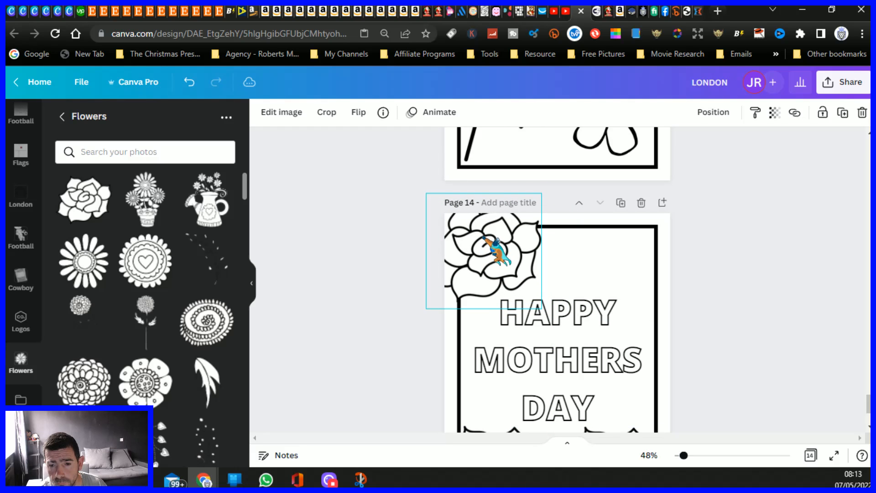
{"action": "scroll", "coordinate": [394, 304], "scroll_direction": "down", "scroll_amount": 2}
{"action": "scroll", "coordinate": [394, 305], "scroll_direction": "up", "scroll_amount": 2}
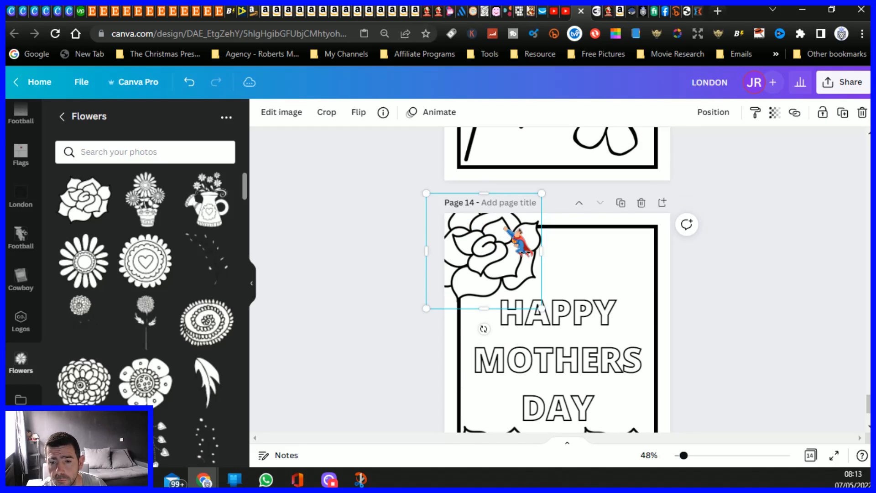
{"action": "left_click_drag", "start_coordinate": [487, 192], "coordinate": [488, 229]}
{"action": "left_click_drag", "start_coordinate": [427, 268], "coordinate": [463, 276]}
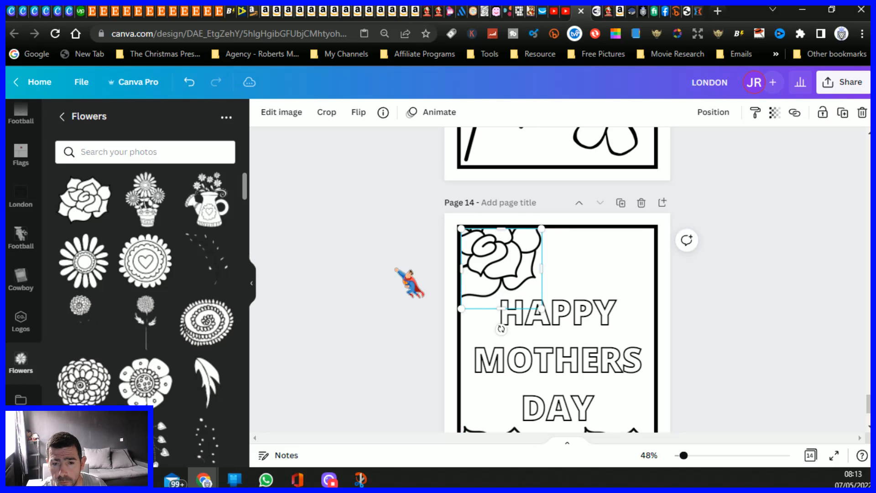
{"action": "left_click", "coordinate": [401, 283]}
{"action": "left_click", "coordinate": [525, 250]}
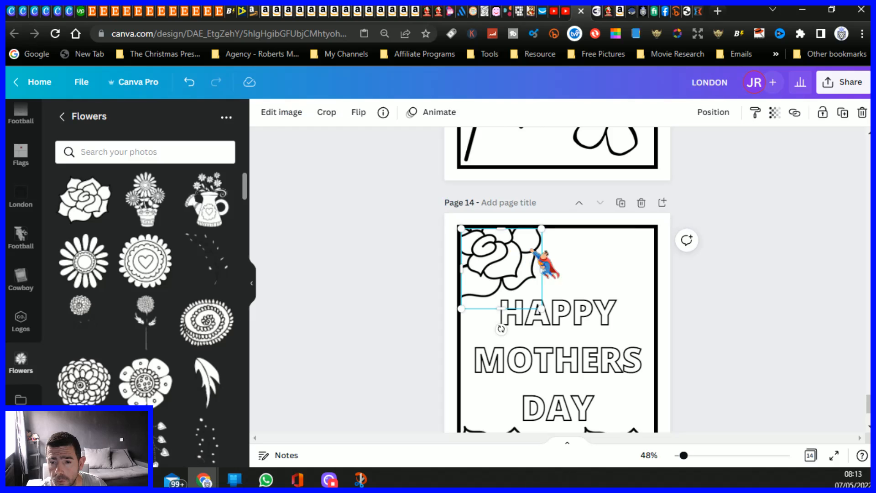
{"action": "left_click", "coordinate": [433, 247]}
Add a fourth rose, enlarge it in the upper-right corner of page 14 and crop its top and right edges to the border.
{"action": "left_click", "coordinate": [66, 187]}
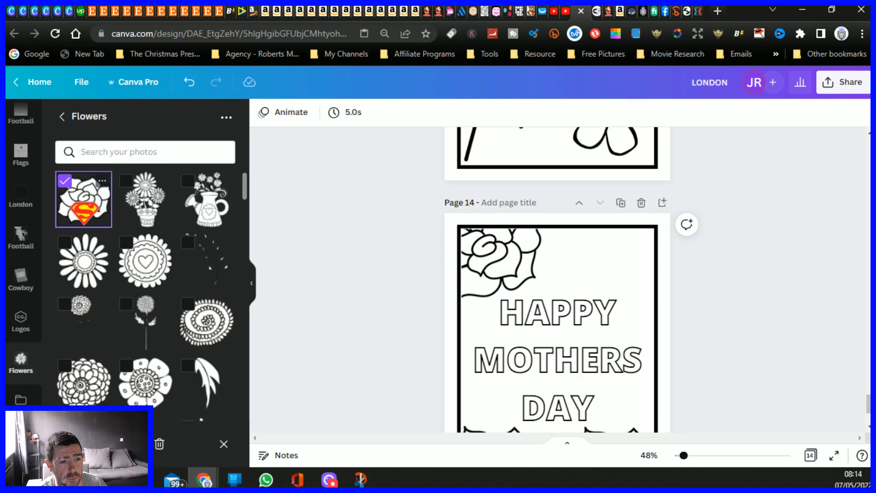
{"action": "left_click", "coordinate": [75, 203]}
{"action": "left_click", "coordinate": [87, 204]}
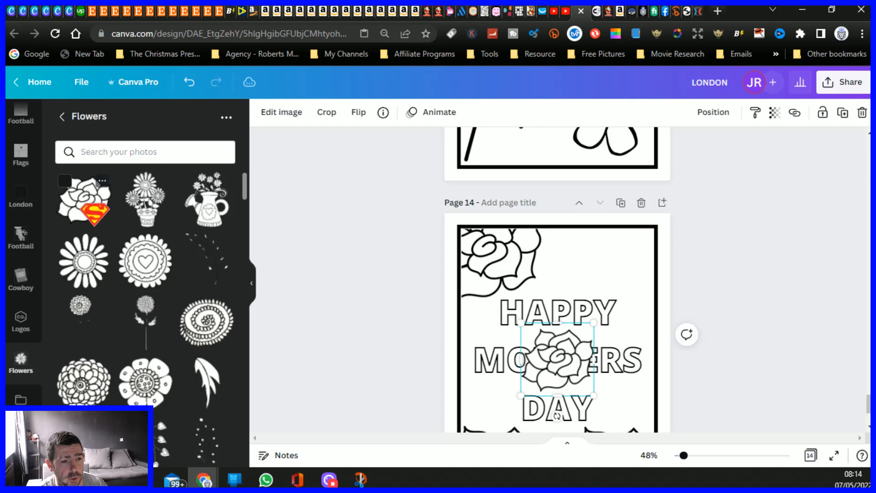
{"action": "left_click_drag", "start_coordinate": [595, 324], "coordinate": [642, 274]}
{"action": "left_click_drag", "start_coordinate": [588, 356], "coordinate": [612, 263]}
{"action": "left_click_drag", "start_coordinate": [659, 248], "coordinate": [658, 248]}
{"action": "left_click_drag", "start_coordinate": [601, 182], "coordinate": [592, 231]}
{"action": "left_click", "coordinate": [377, 235]}
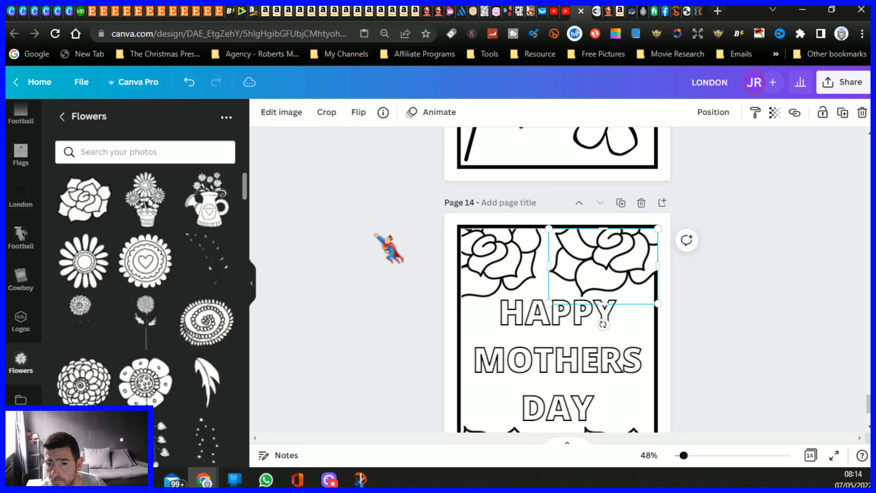
{"action": "scroll", "coordinate": [350, 242], "scroll_direction": "down", "scroll_amount": 2}
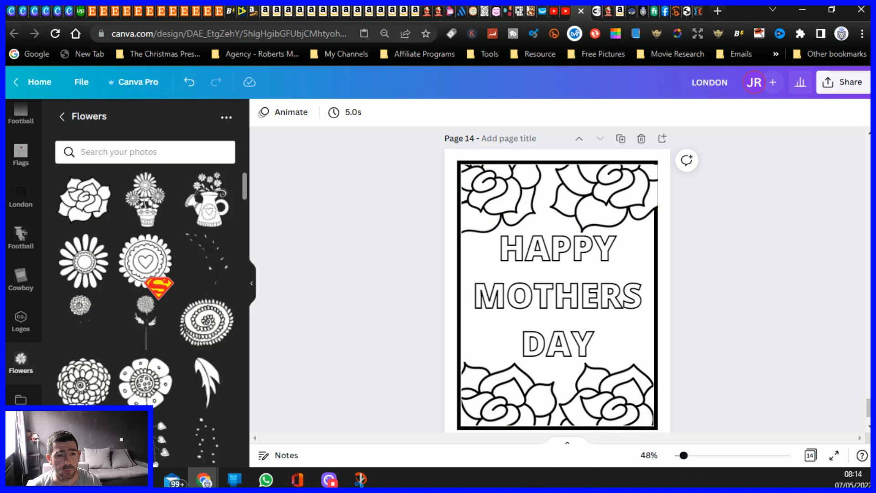
Switch to Creative Fabrica and look through the search results for "flowers digital stamps".
{"action": "left_click", "coordinate": [599, 12]}
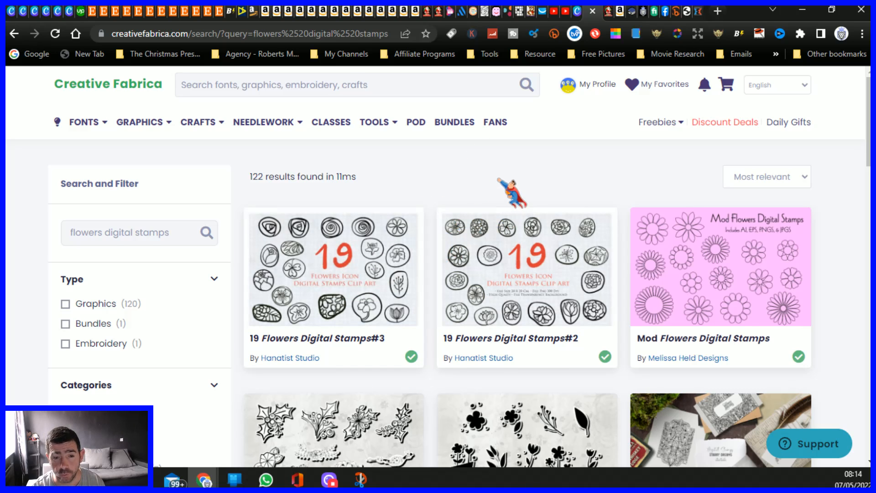
{"action": "scroll", "coordinate": [501, 185], "scroll_direction": "down", "scroll_amount": 3}
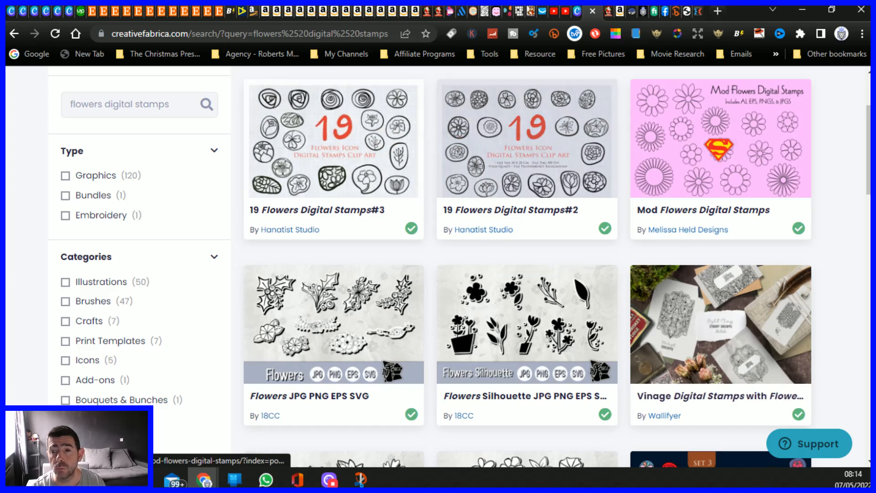
{"action": "scroll", "coordinate": [402, 319], "scroll_direction": "down", "scroll_amount": 3}
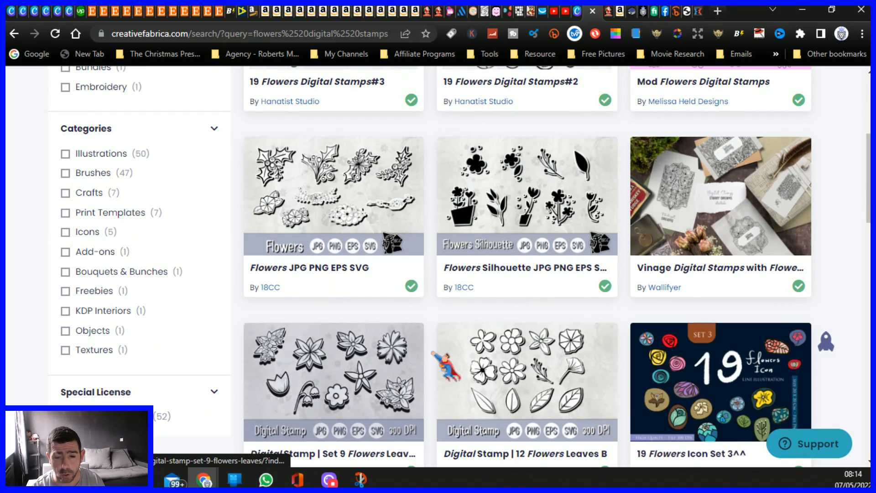
{"action": "scroll", "coordinate": [456, 360], "scroll_direction": "down", "scroll_amount": 3}
{"action": "scroll", "coordinate": [329, 335], "scroll_direction": "up", "scroll_amount": 7}
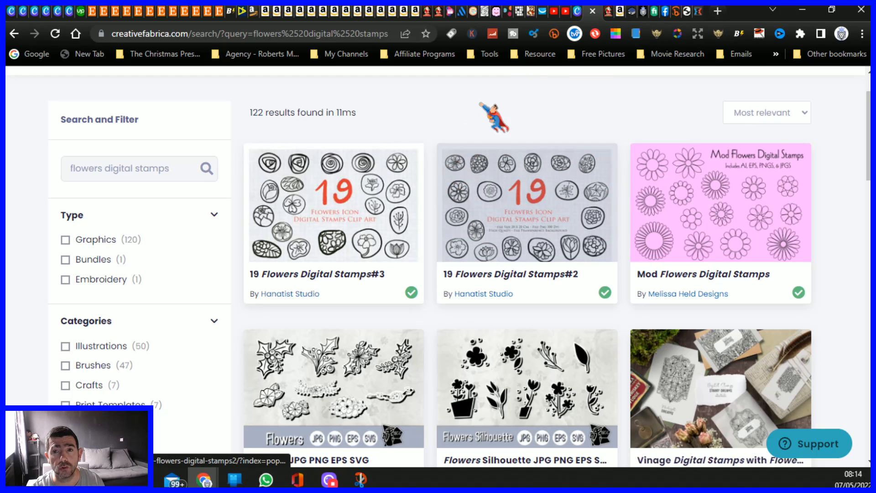
Return to the Canva design, open the Digital Stamps folder and look through its themed subfolders.
{"action": "left_click", "coordinate": [578, 12]}
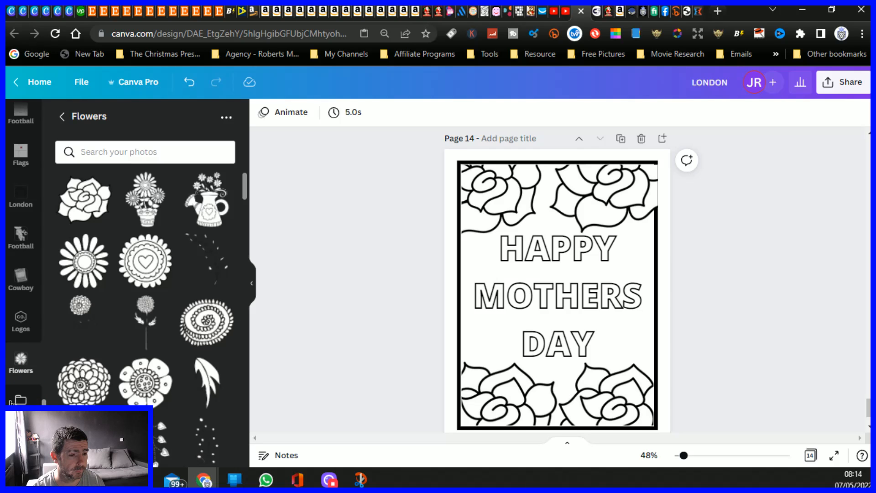
{"action": "left_click", "coordinate": [13, 402]}
{"action": "scroll", "coordinate": [156, 337], "scroll_direction": "down", "scroll_amount": 5}
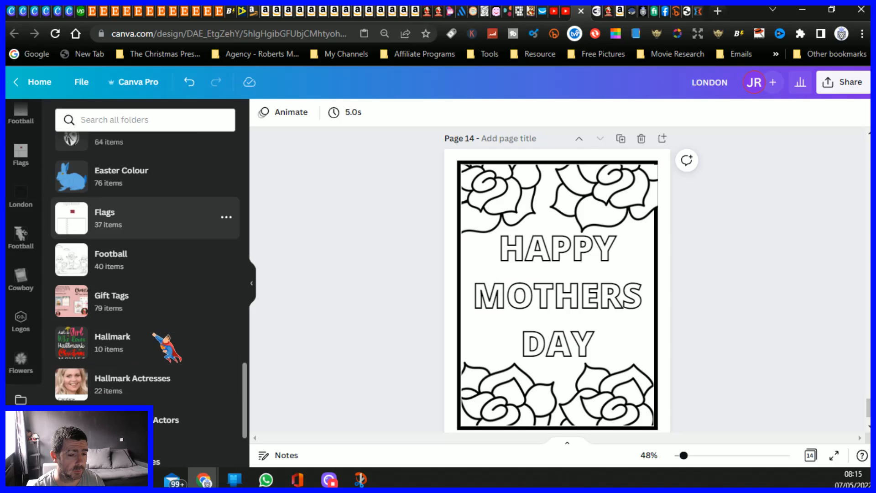
{"action": "scroll", "coordinate": [155, 337], "scroll_direction": "up", "scroll_amount": 5}
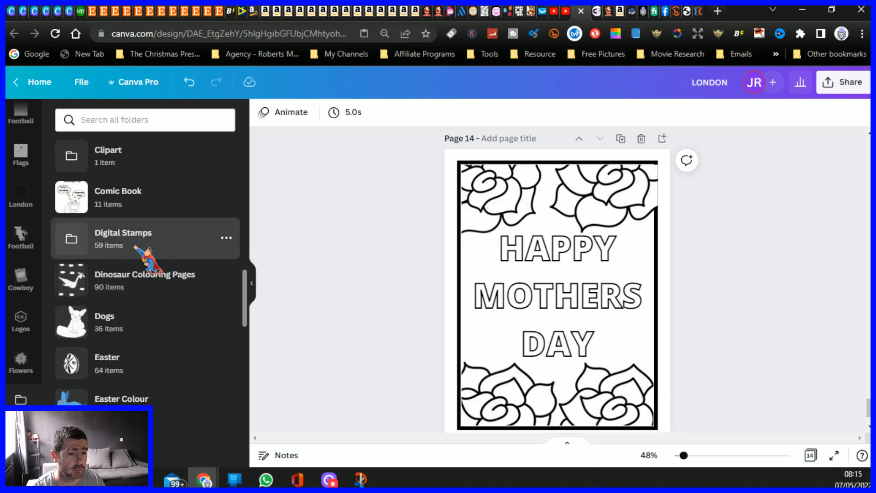
{"action": "left_click", "coordinate": [135, 247]}
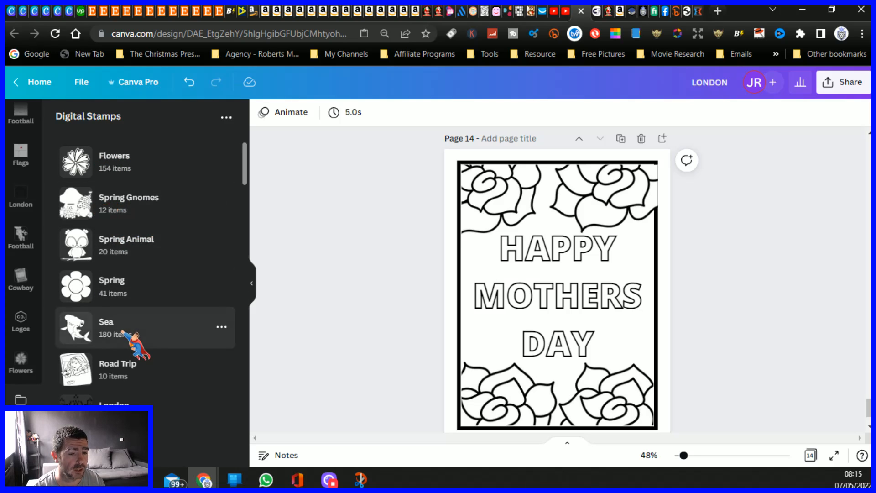
{"action": "scroll", "coordinate": [126, 333], "scroll_direction": "down", "scroll_amount": 2}
{"action": "scroll", "coordinate": [133, 332], "scroll_direction": "down", "scroll_amount": 3}
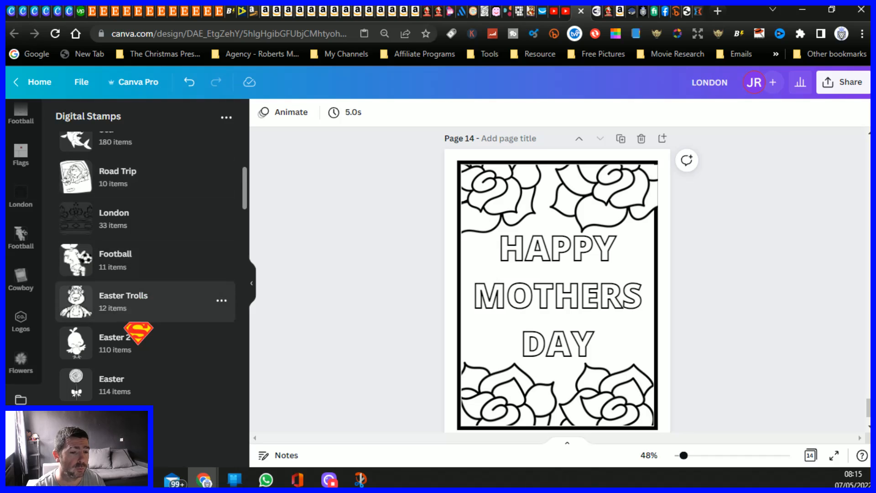
{"action": "scroll", "coordinate": [136, 332], "scroll_direction": "down", "scroll_amount": 2}
{"action": "scroll", "coordinate": [140, 332], "scroll_direction": "down", "scroll_amount": 3}
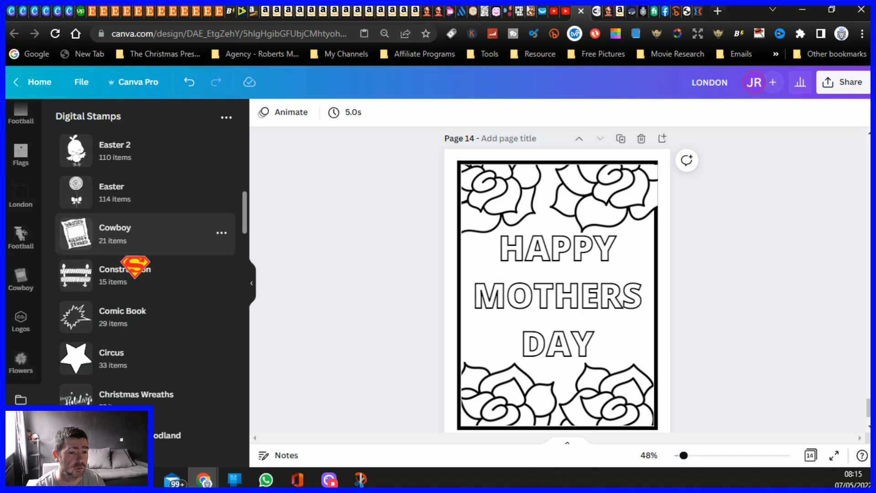
Look further through the Digital Stamps subfolders, from Cowboy to Cactus Love, and return to the start of the list.
{"action": "scroll", "coordinate": [135, 266], "scroll_direction": "down", "scroll_amount": 10}
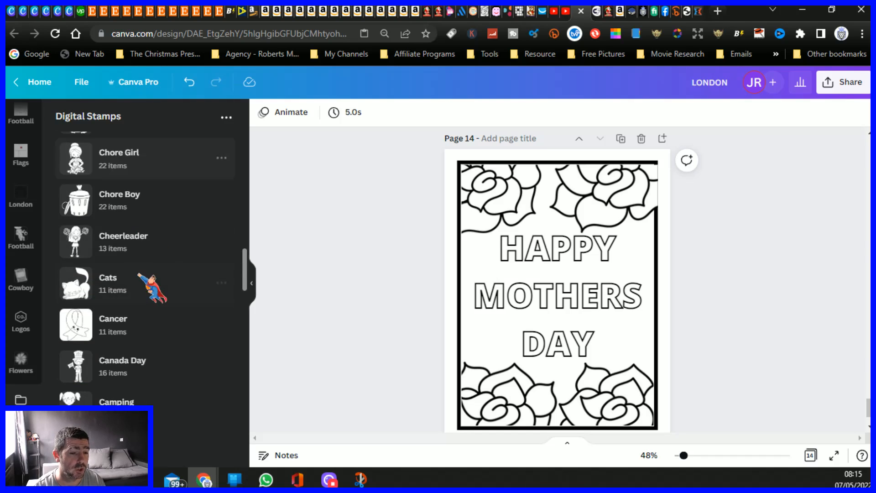
{"action": "scroll", "coordinate": [137, 317], "scroll_direction": "down", "scroll_amount": 9}
{"action": "scroll", "coordinate": [144, 302], "scroll_direction": "up", "scroll_amount": 8}
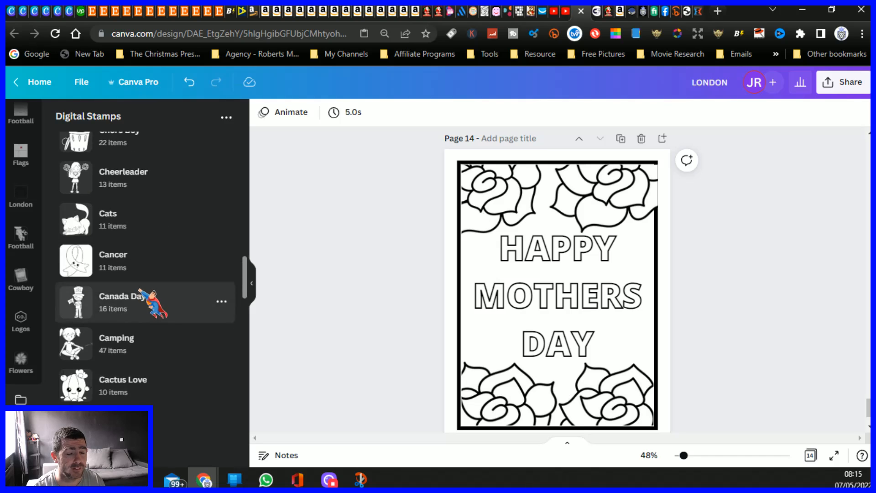
{"action": "scroll", "coordinate": [137, 292], "scroll_direction": "up", "scroll_amount": 15}
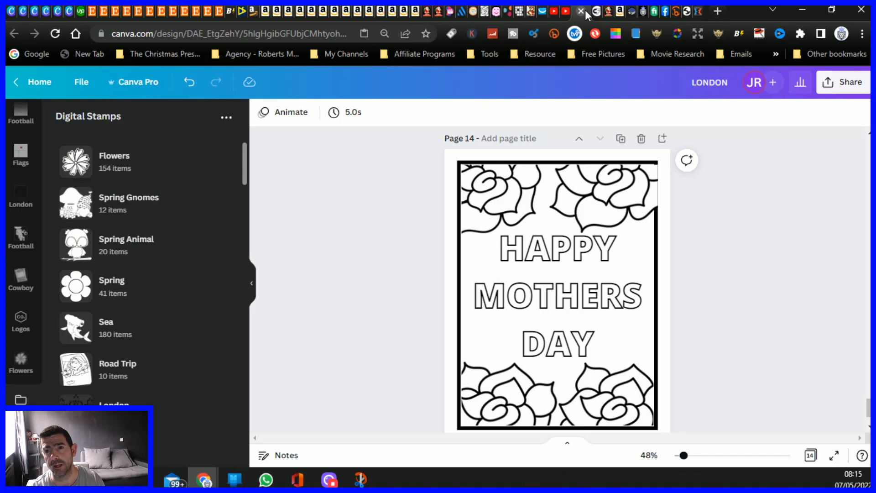
Switch to Creative Fabrica and review the flower stamp sets and filter categories in the search results.
{"action": "left_click", "coordinate": [587, 15]}
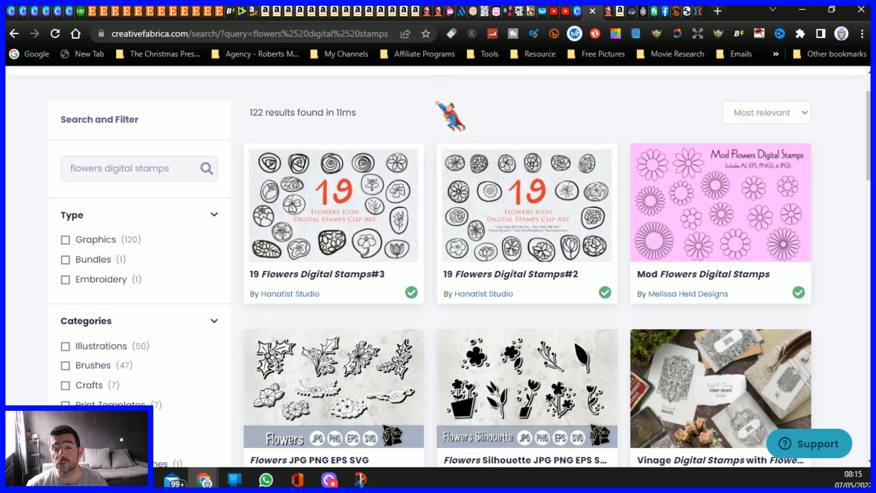
{"action": "scroll", "coordinate": [118, 326], "scroll_direction": "down", "scroll_amount": 3}
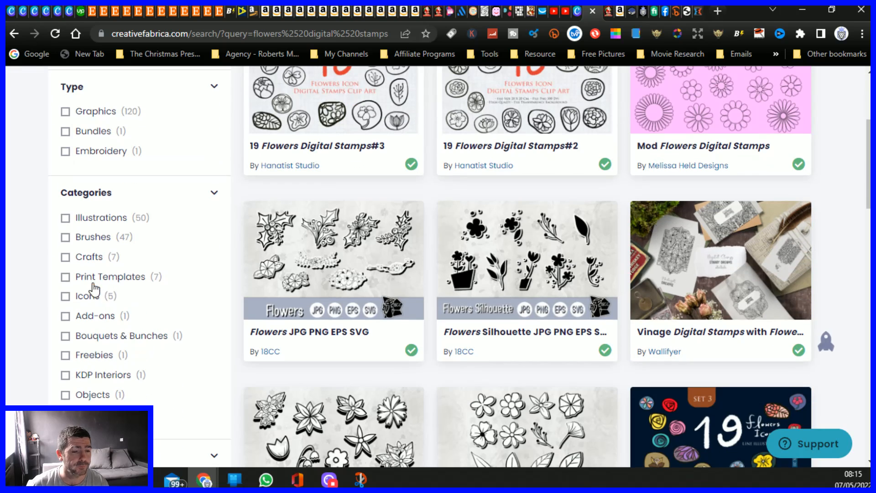
{"action": "scroll", "coordinate": [168, 250], "scroll_direction": "up", "scroll_amount": 4}
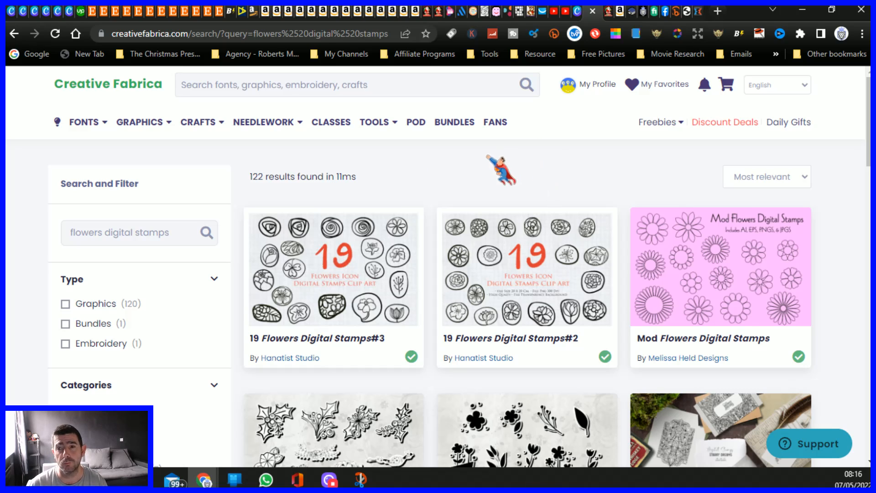
Return to the Canva design and review the finished coloring pages from page 14 back to page 8.
{"action": "left_click", "coordinate": [576, 16]}
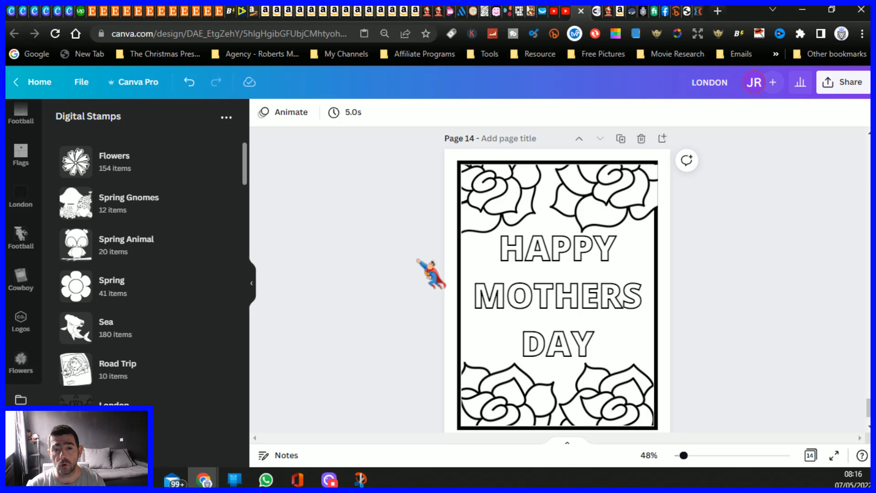
{"action": "scroll", "coordinate": [371, 311], "scroll_direction": "up", "scroll_amount": 1}
{"action": "scroll", "coordinate": [385, 319], "scroll_direction": "up", "scroll_amount": 8}
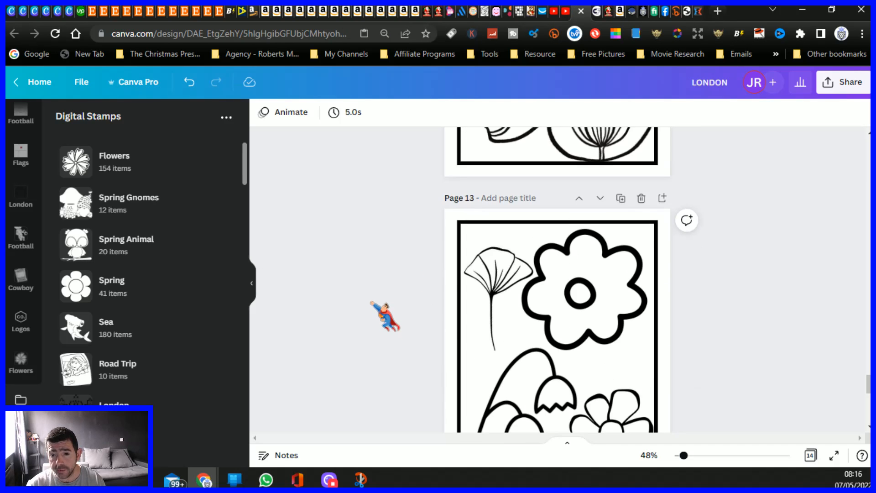
{"action": "scroll", "coordinate": [384, 316], "scroll_direction": "down", "scroll_amount": 2}
{"action": "scroll", "coordinate": [385, 315], "scroll_direction": "up", "scroll_amount": 10}
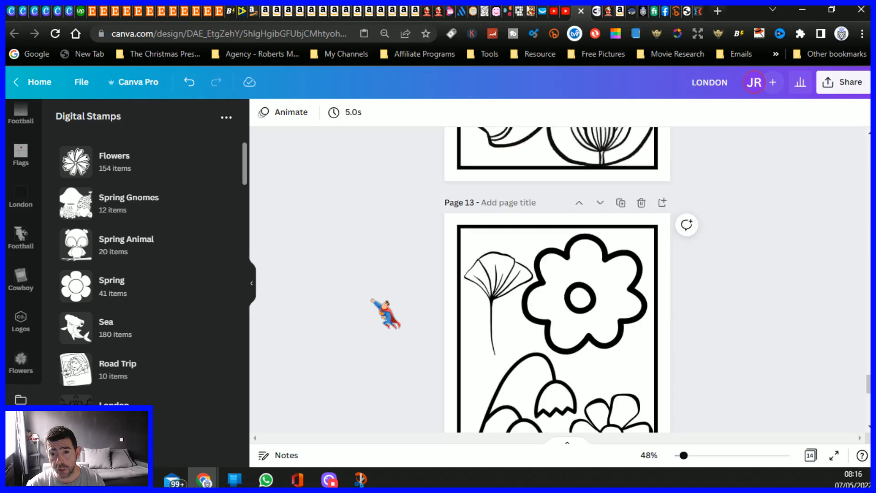
{"action": "scroll", "coordinate": [385, 315], "scroll_direction": "up", "scroll_amount": 15}
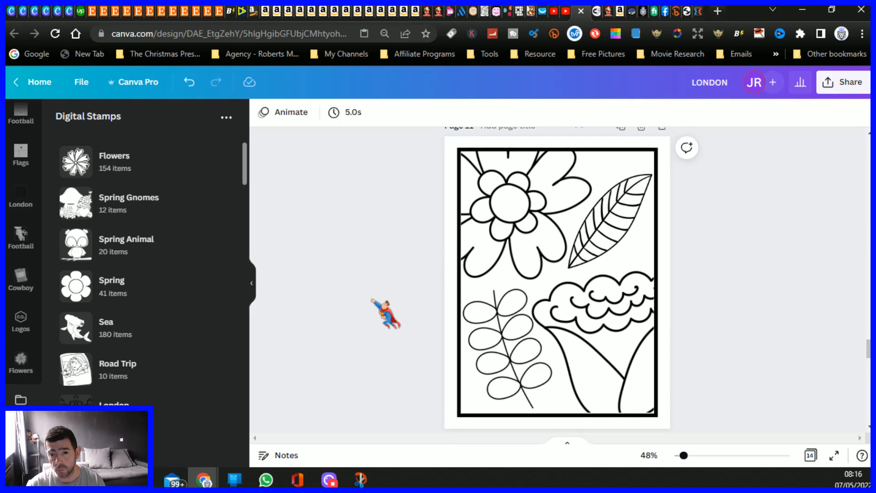
{"action": "scroll", "coordinate": [385, 312], "scroll_direction": "up", "scroll_amount": 10}
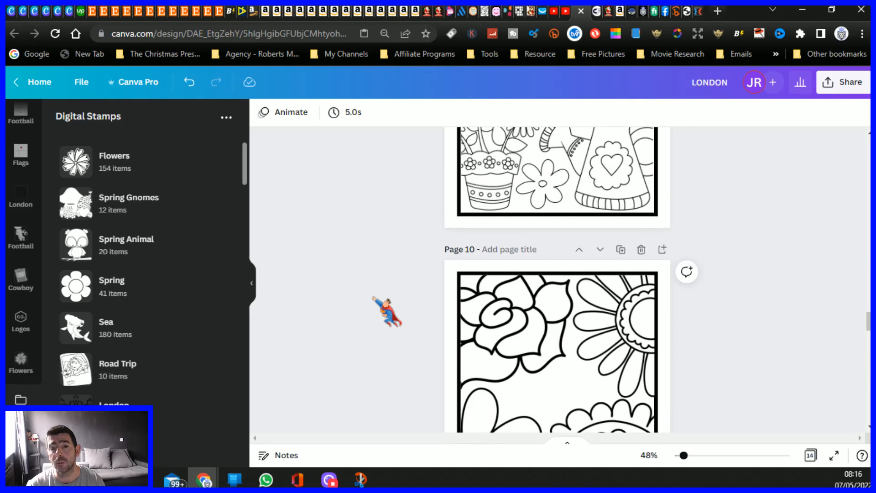
{"action": "scroll", "coordinate": [374, 290], "scroll_direction": "up", "scroll_amount": 10}
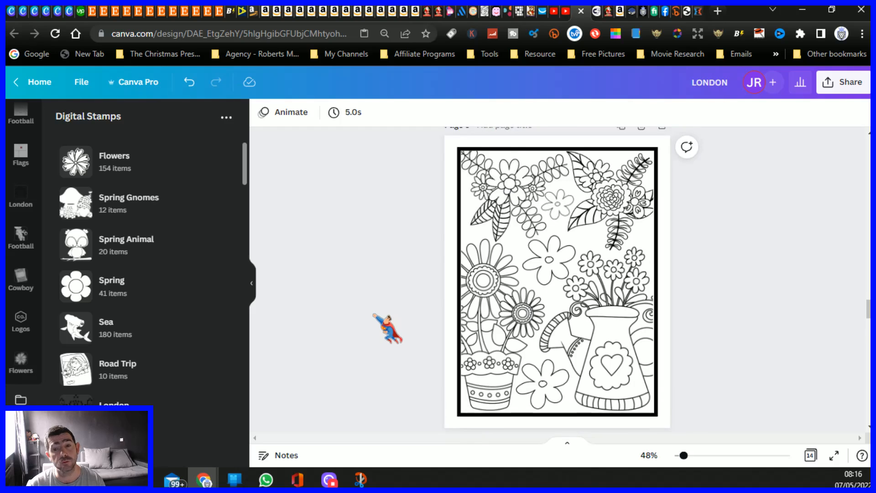
{"action": "scroll", "coordinate": [374, 315], "scroll_direction": "up", "scroll_amount": 5}
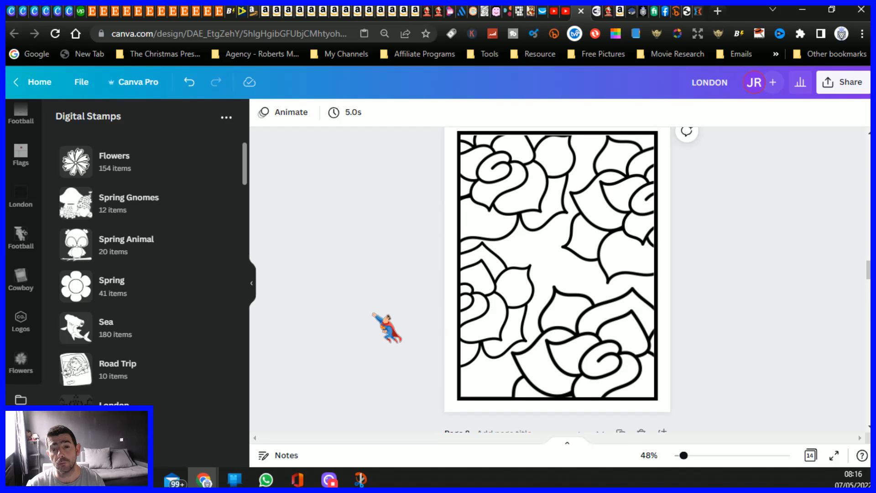
Switch to the Christmas Everyday Club website and look through its homepage sections for colouring pages, activity pages and printable party games.
{"action": "left_click", "coordinate": [609, 10]}
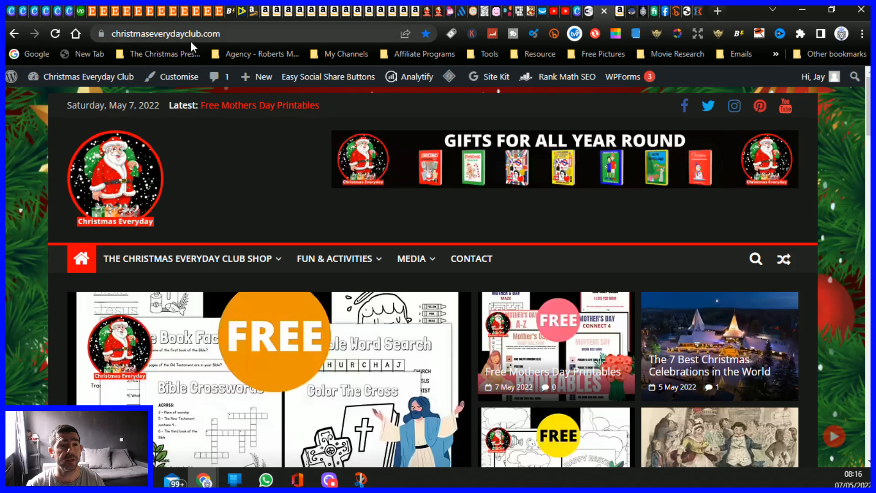
{"action": "scroll", "coordinate": [333, 201], "scroll_direction": "down", "scroll_amount": 4}
{"action": "scroll", "coordinate": [278, 206], "scroll_direction": "up", "scroll_amount": 3}
{"action": "scroll", "coordinate": [256, 219], "scroll_direction": "down", "scroll_amount": 7}
{"action": "scroll", "coordinate": [239, 210], "scroll_direction": "down", "scroll_amount": 9}
{"action": "scroll", "coordinate": [248, 226], "scroll_direction": "up", "scroll_amount": 3}
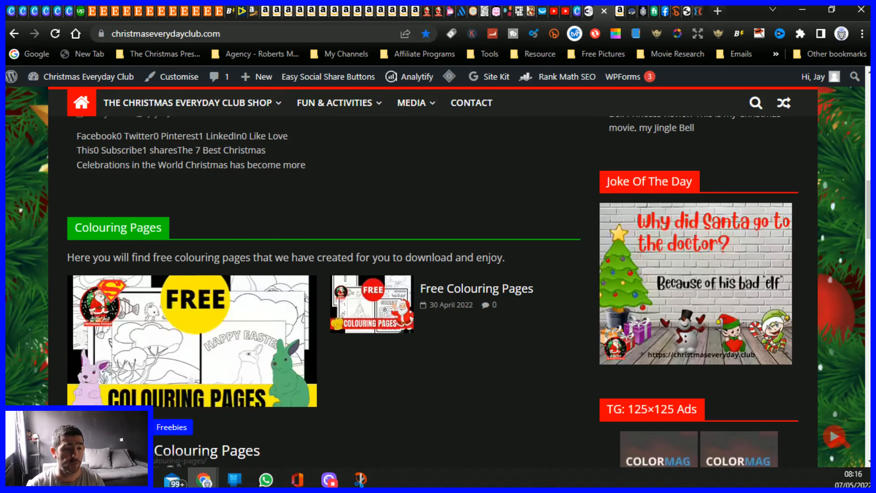
{"action": "scroll", "coordinate": [248, 226], "scroll_direction": "down", "scroll_amount": 3}
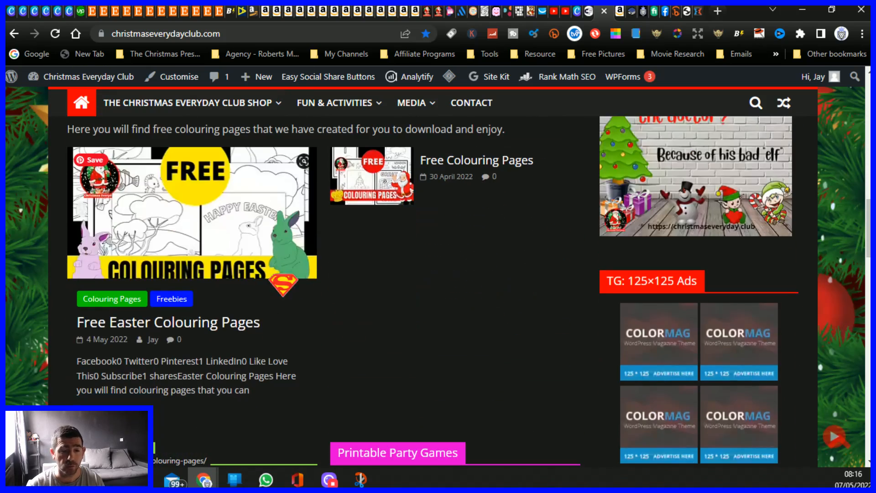
{"action": "scroll", "coordinate": [362, 234], "scroll_direction": "down", "scroll_amount": 4}
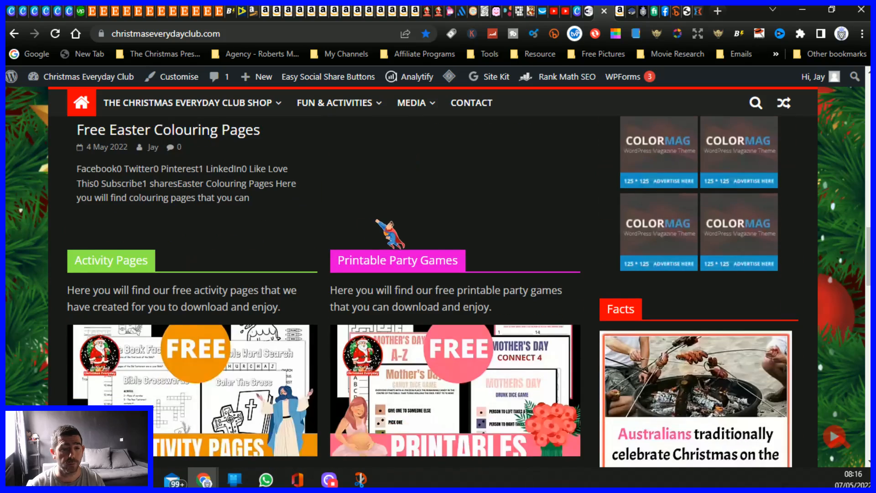
{"action": "scroll", "coordinate": [376, 220], "scroll_direction": "down", "scroll_amount": 3}
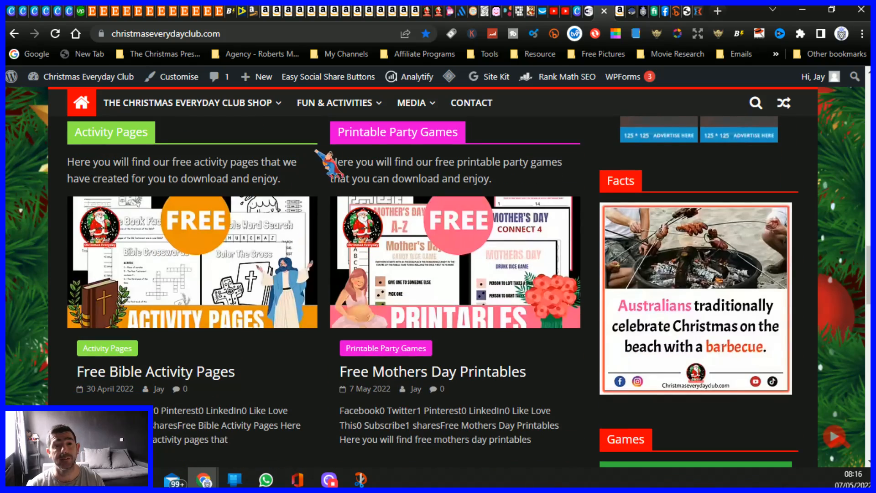
{"action": "scroll", "coordinate": [450, 235], "scroll_direction": "up", "scroll_amount": 12}
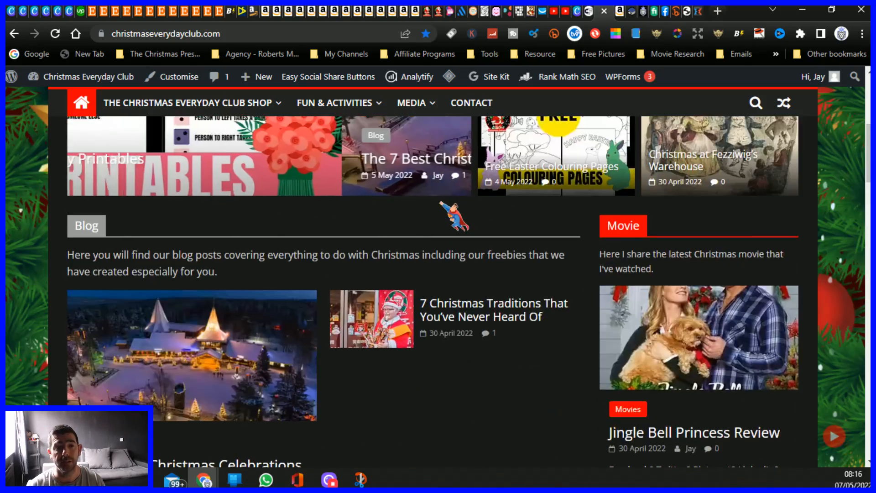